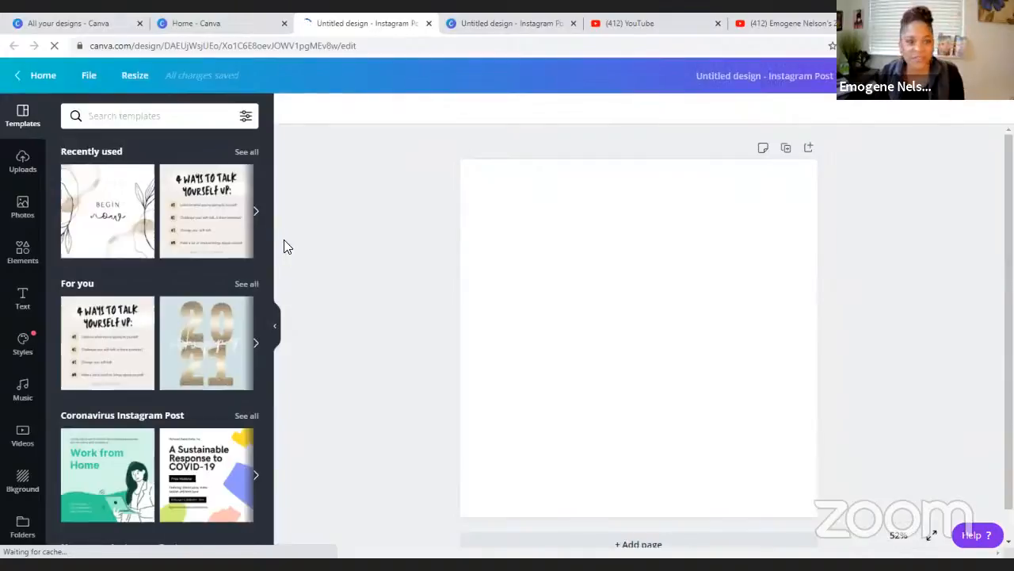
Apply the recently used "BEGIN now" template to the blank Instagram post.
{"action": "left_click", "coordinate": [108, 229]}
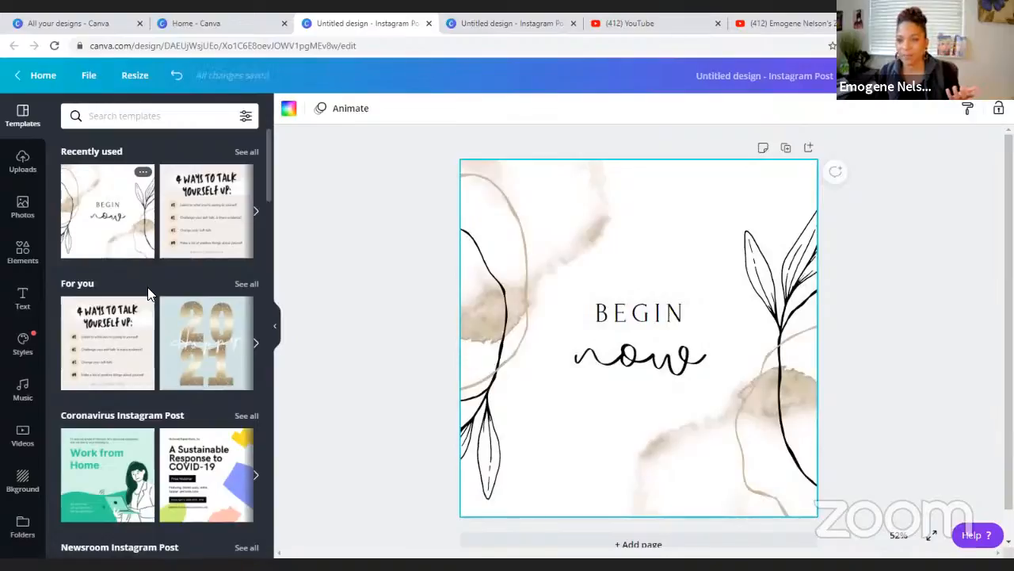
Try the bright purple brand color on the word BEGIN and set it back to black.
{"action": "left_click", "coordinate": [651, 321]}
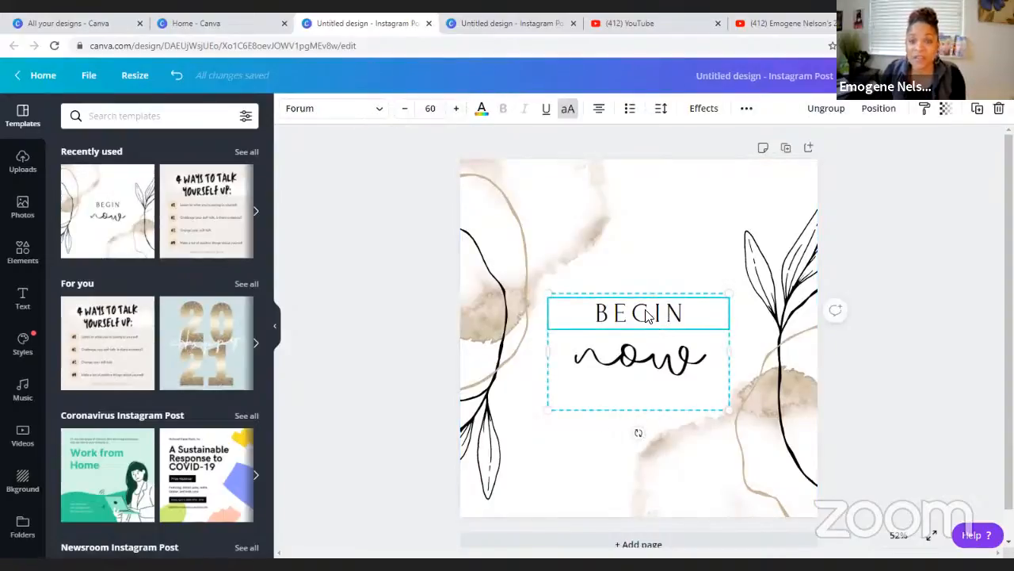
{"action": "left_click", "coordinate": [481, 111]}
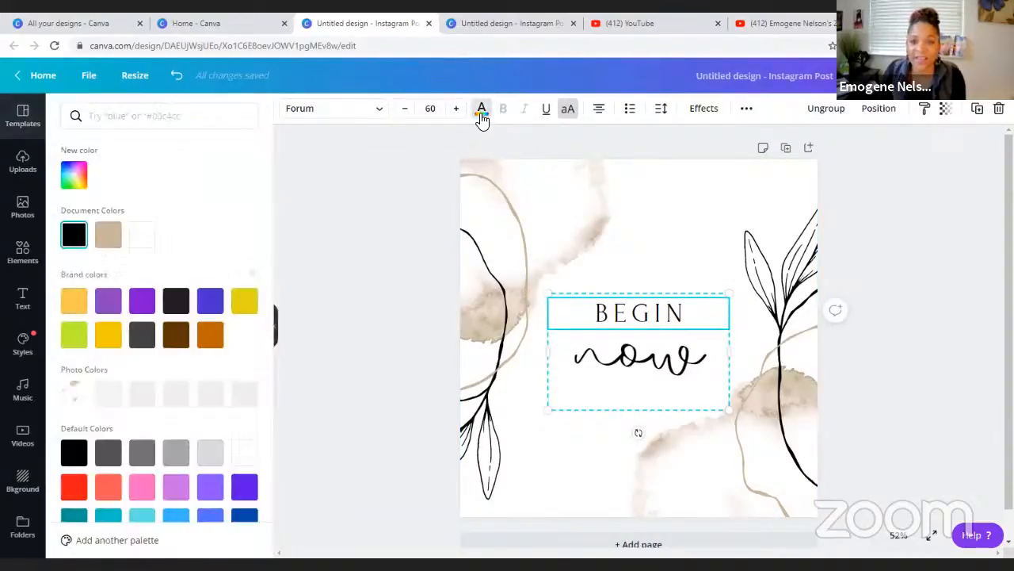
{"action": "left_click", "coordinate": [148, 309]}
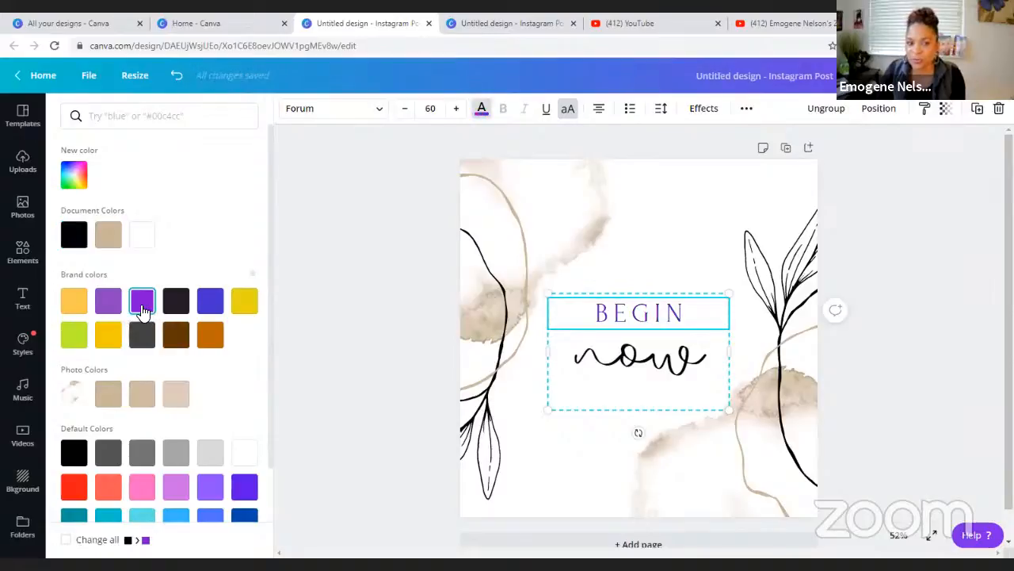
{"action": "left_click", "coordinate": [80, 236]}
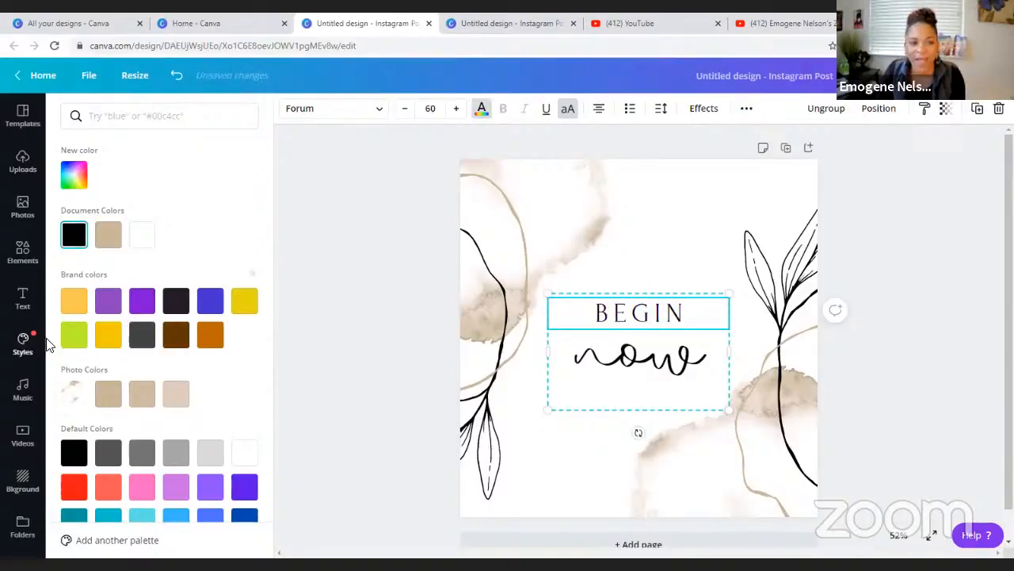
{"action": "left_click", "coordinate": [571, 227]}
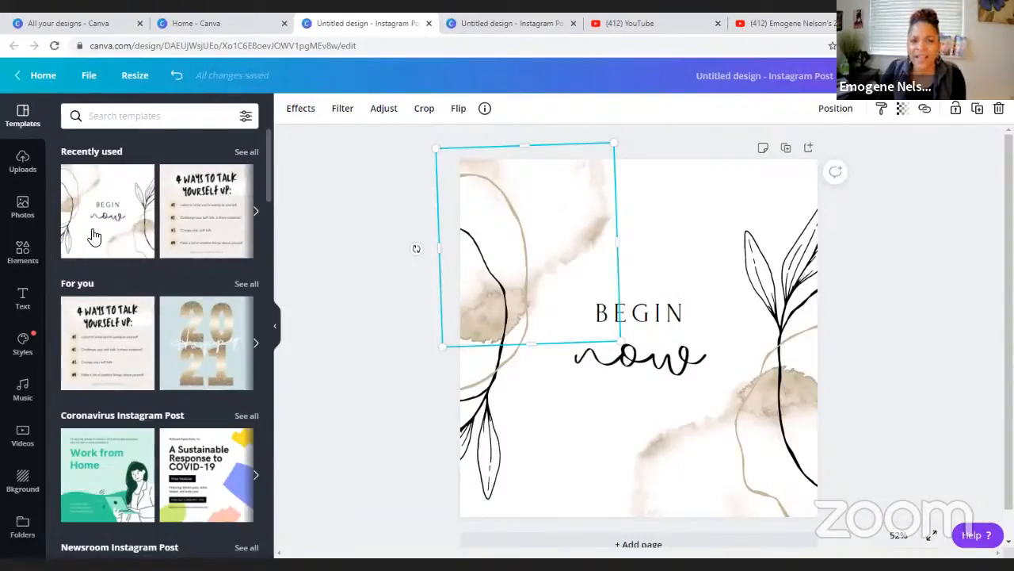
Try the vintage microphone graphic beside the BEGIN text and delete it from the page.
{"action": "left_click", "coordinate": [23, 255]}
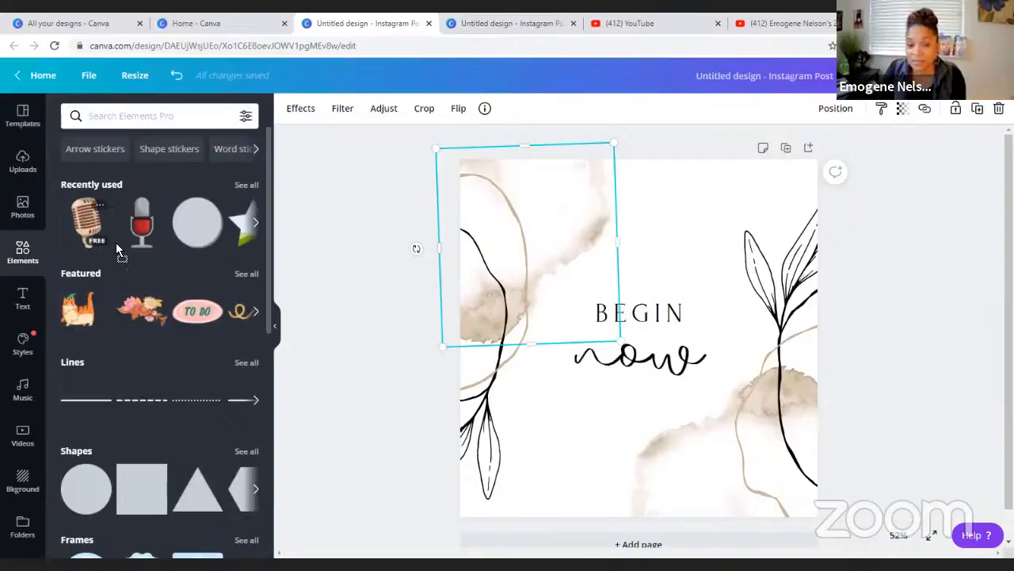
{"action": "left_click_drag", "start_coordinate": [520, 264], "coordinate": [523, 264]}
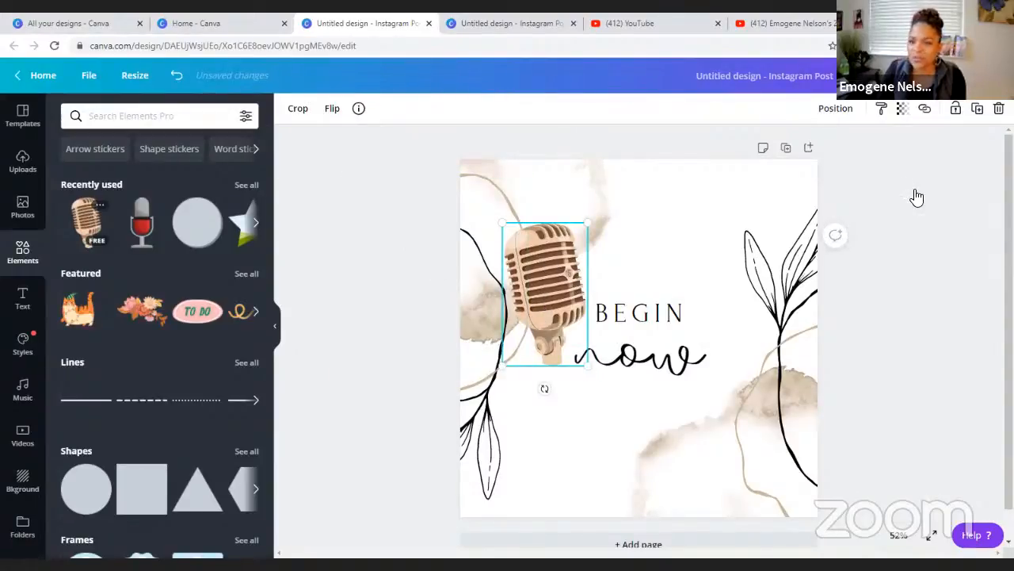
{"action": "left_click", "coordinate": [999, 108]}
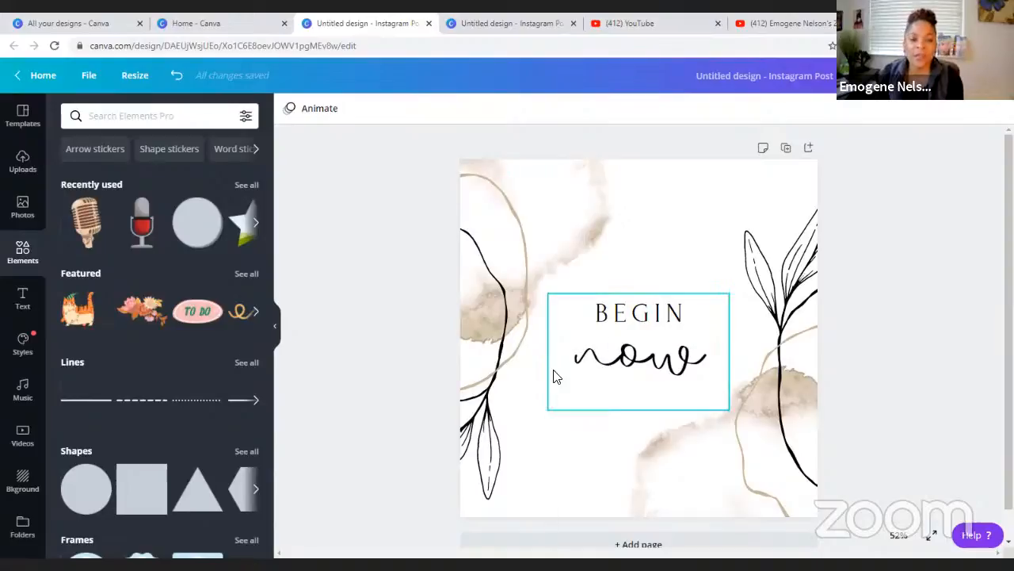
Recolor the tan curved line on the left side of the design with the golden yellow brand color.
{"action": "left_click", "coordinate": [498, 299]}
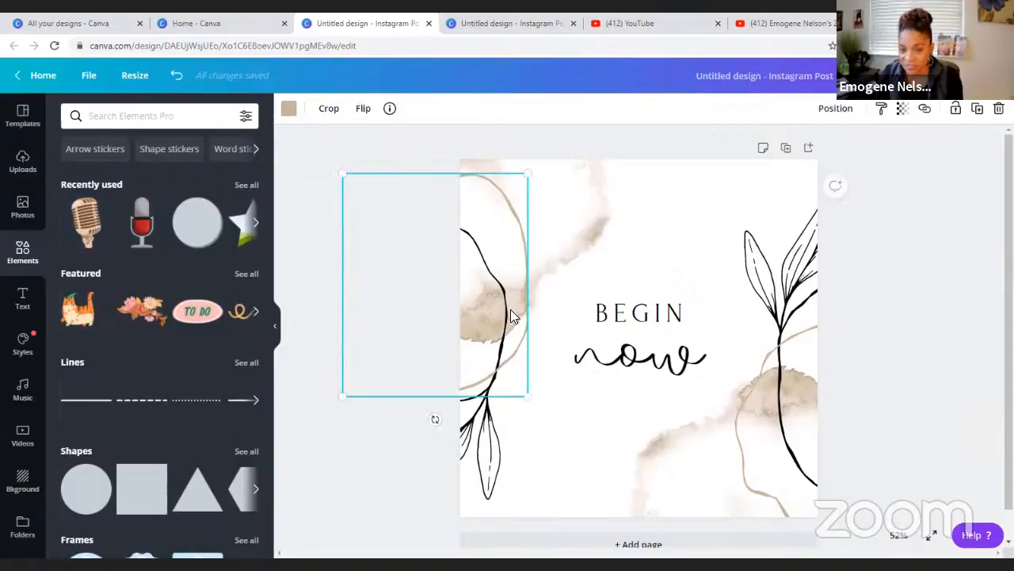
{"action": "left_click", "coordinate": [290, 111]}
{"action": "left_click", "coordinate": [74, 301]}
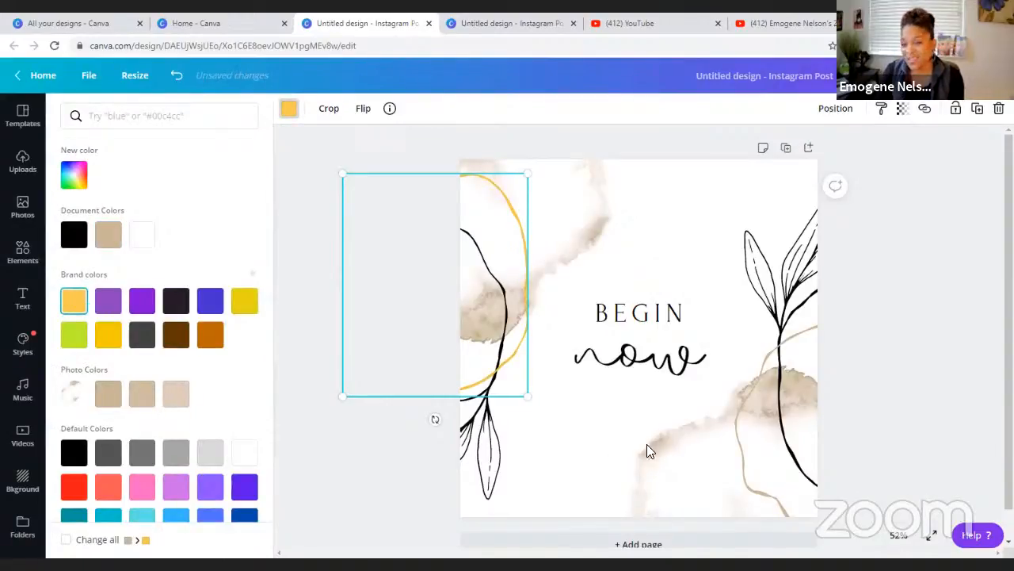
Recolor the tan curved line at the lower right of the design with the same golden yellow.
{"action": "left_click", "coordinate": [721, 446]}
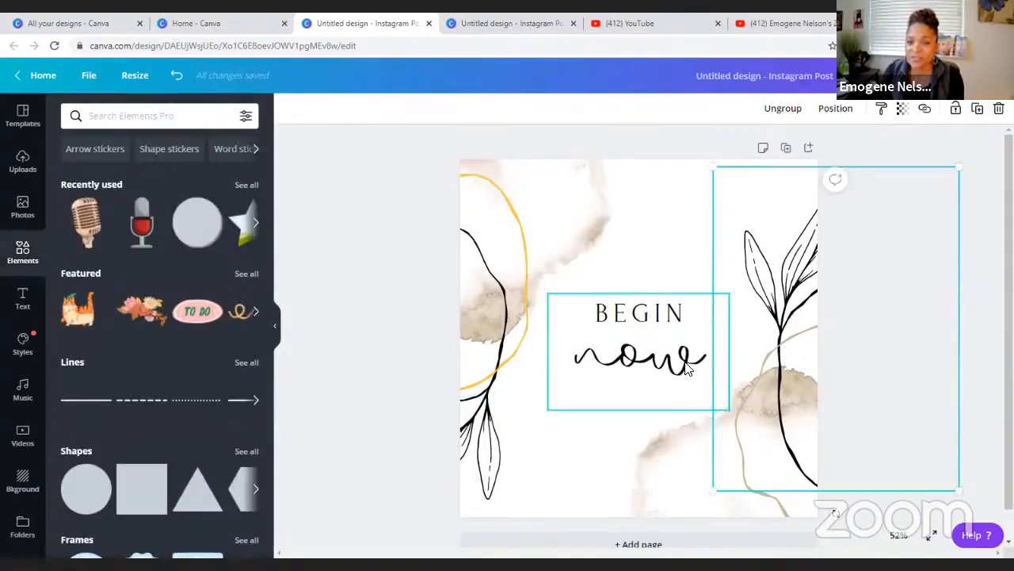
{"action": "left_click", "coordinate": [769, 414]}
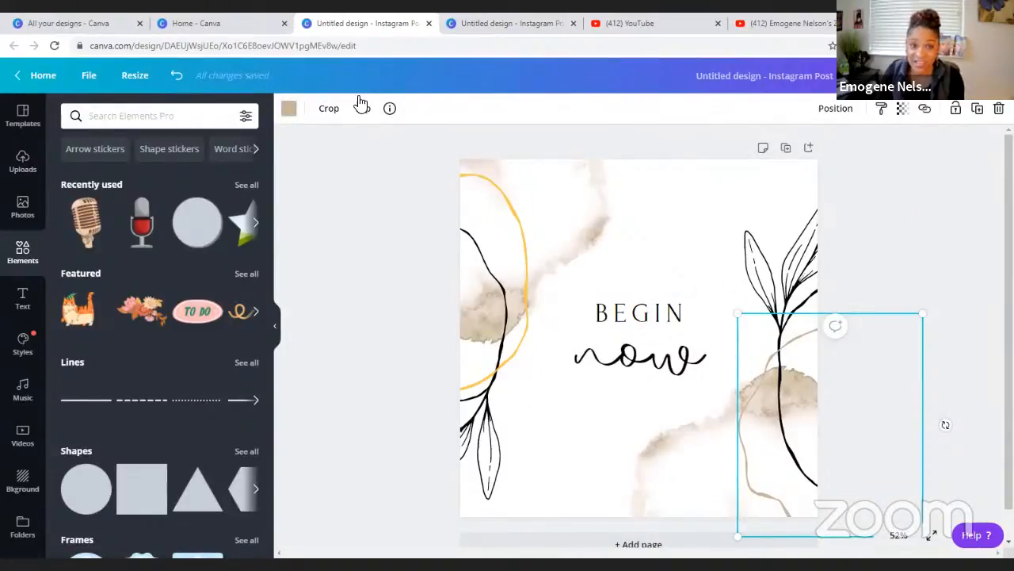
{"action": "left_click", "coordinate": [289, 108]}
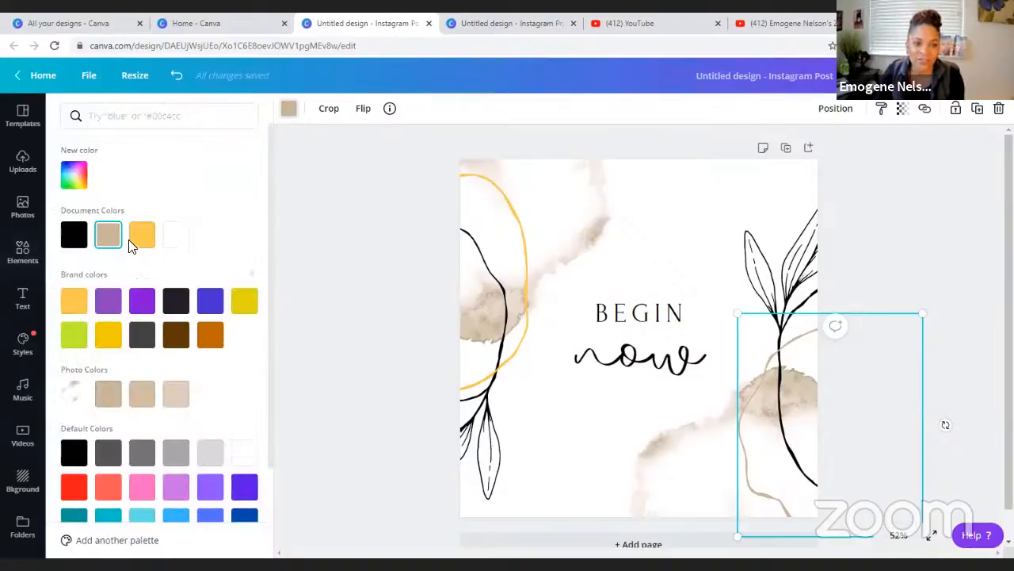
{"action": "left_click", "coordinate": [142, 235]}
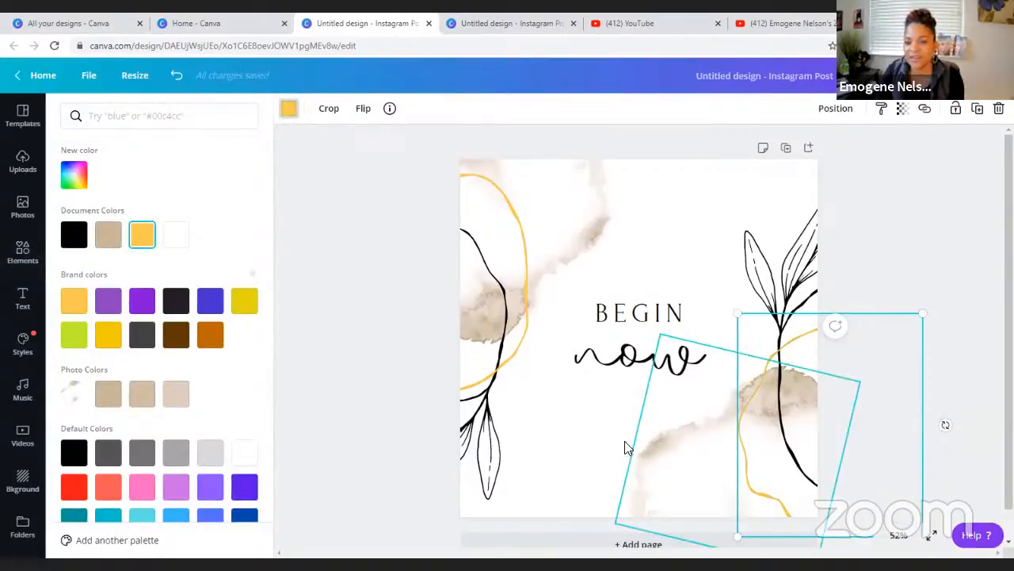
{"action": "key", "text": "Escape"}
{"action": "left_click", "coordinate": [602, 442]}
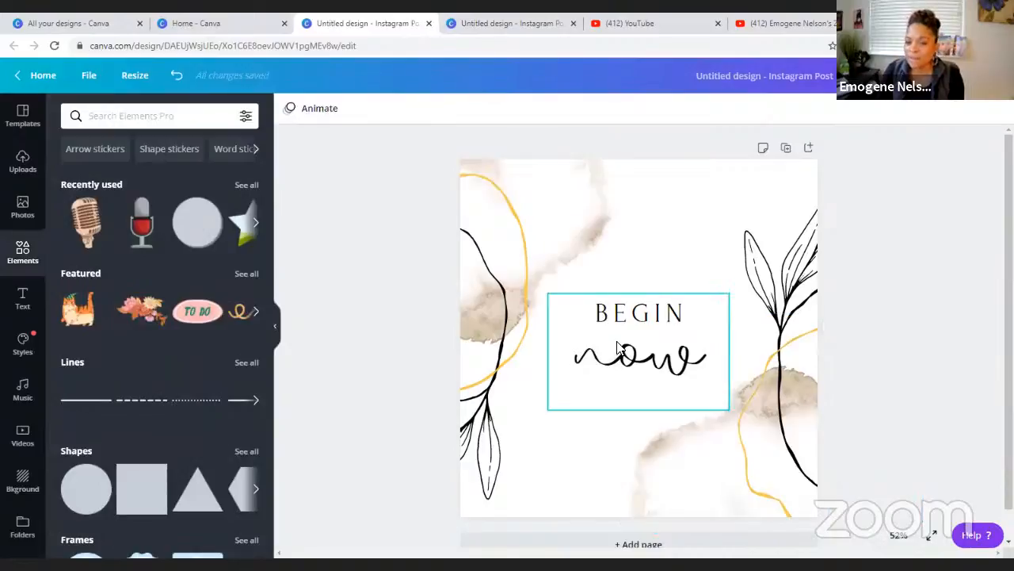
Move the grouped BEGIN now text up into the upper part of the page.
{"action": "left_click_drag", "start_coordinate": [618, 350], "coordinate": [640, 278]}
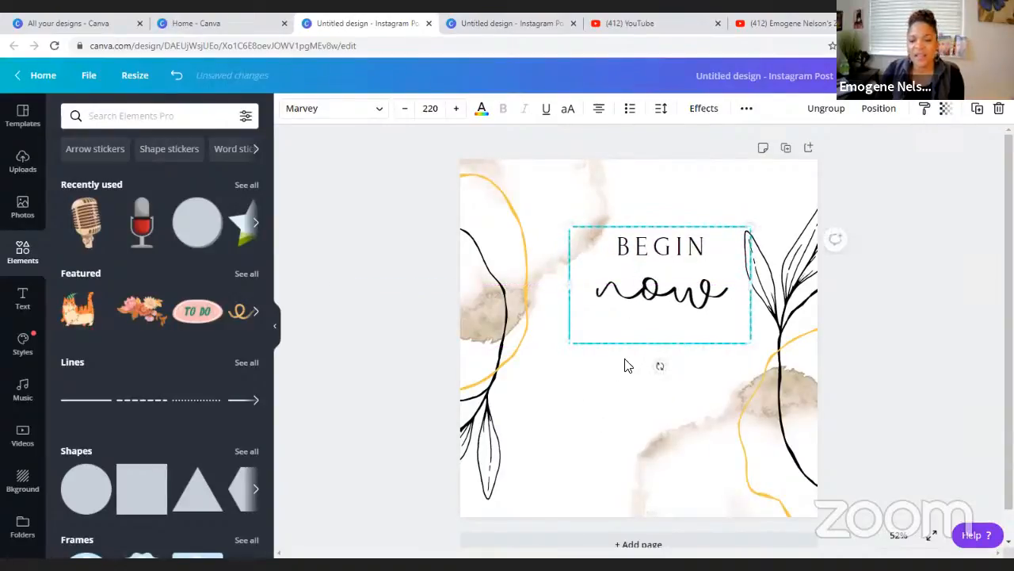
{"action": "left_click", "coordinate": [654, 287]}
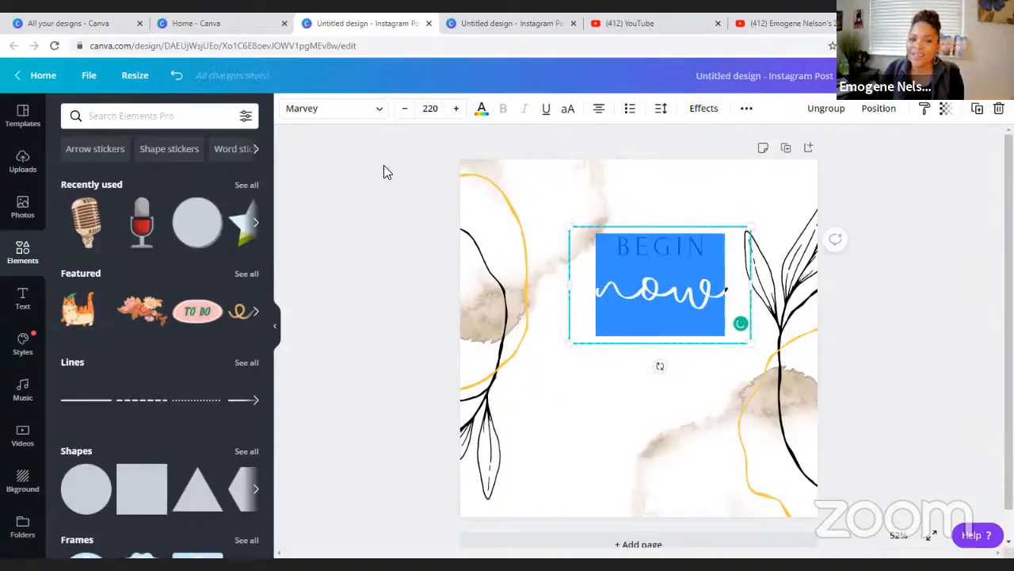
{"action": "left_click", "coordinate": [641, 285]}
{"action": "left_click_drag", "start_coordinate": [727, 293], "coordinate": [609, 253]}
{"action": "left_click", "coordinate": [657, 262]}
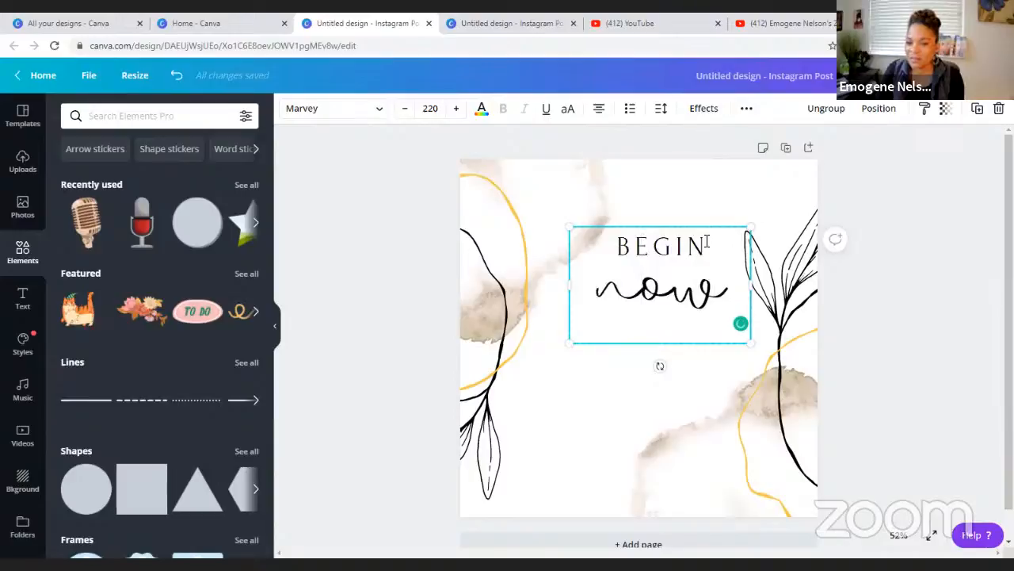
{"action": "left_click_drag", "start_coordinate": [726, 295], "coordinate": [621, 279]}
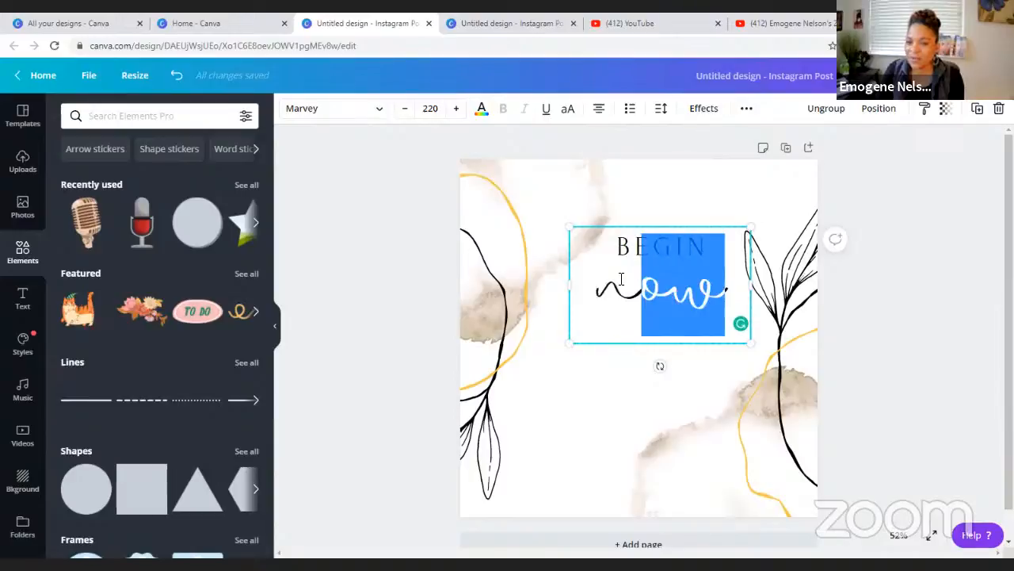
{"action": "left_click", "coordinate": [584, 376]}
Change the font of the word BEGIN to Alice.
{"action": "left_click", "coordinate": [626, 256]}
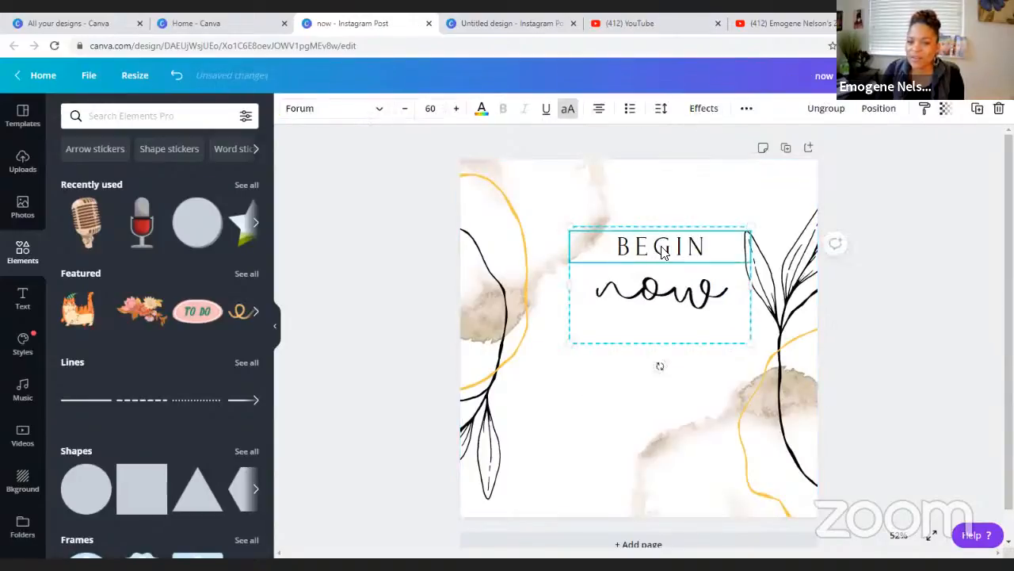
{"action": "double_click", "coordinate": [707, 249]}
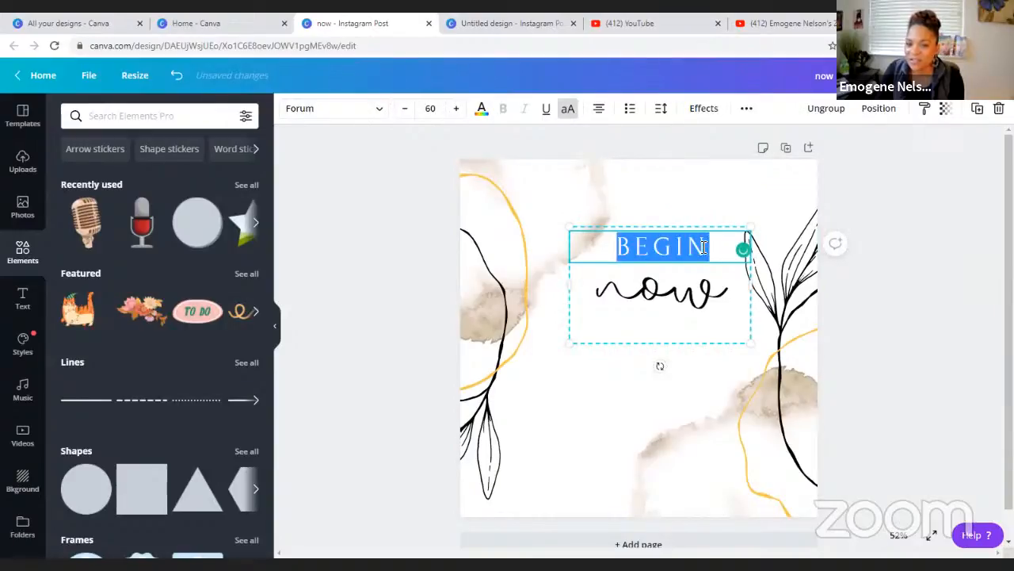
{"action": "left_click", "coordinate": [380, 115]}
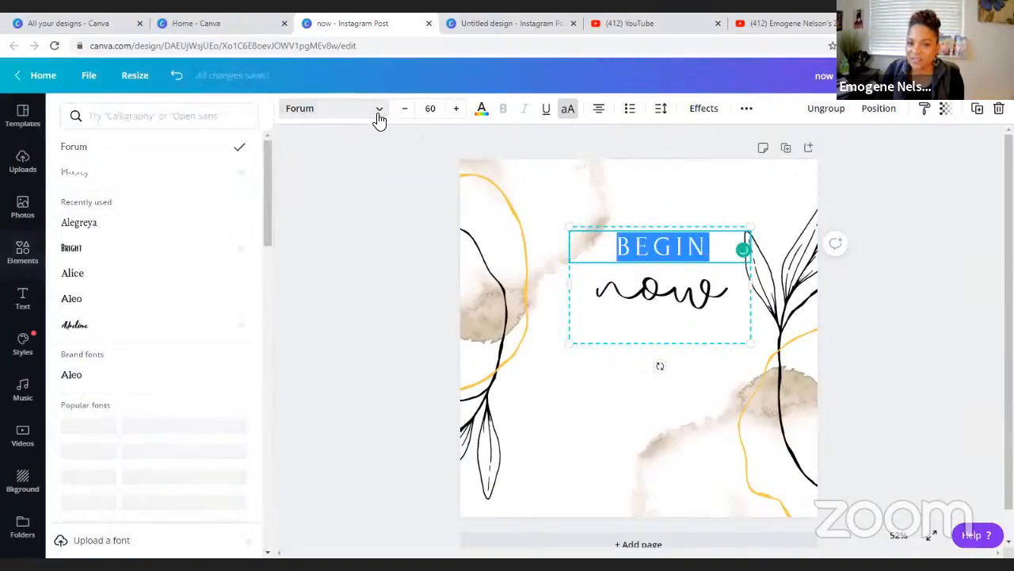
{"action": "left_click", "coordinate": [93, 274]}
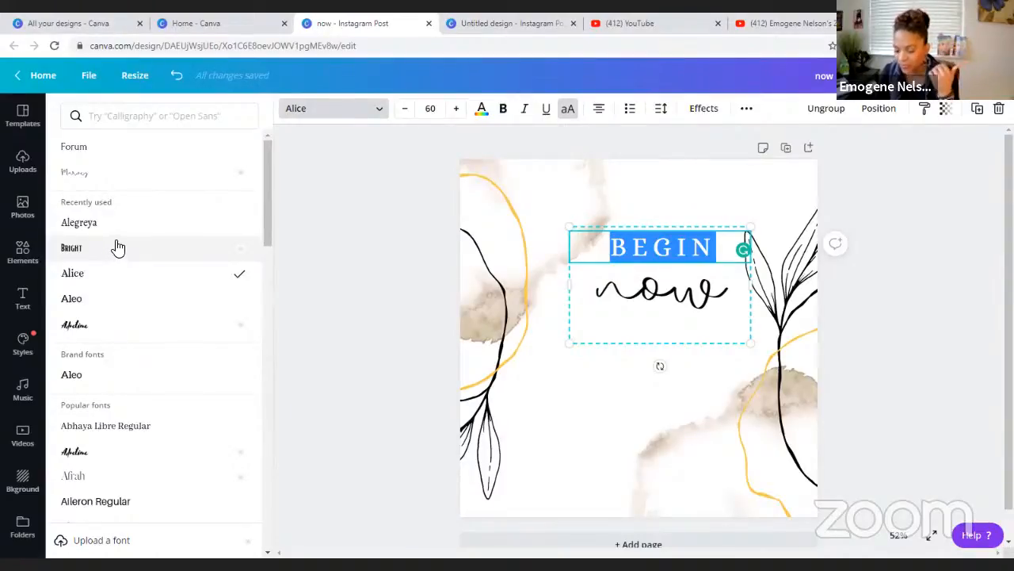
Nudge the BEGIN now group slightly upward and color the word "now" golden yellow from the brand colors.
{"action": "left_click", "coordinate": [638, 336]}
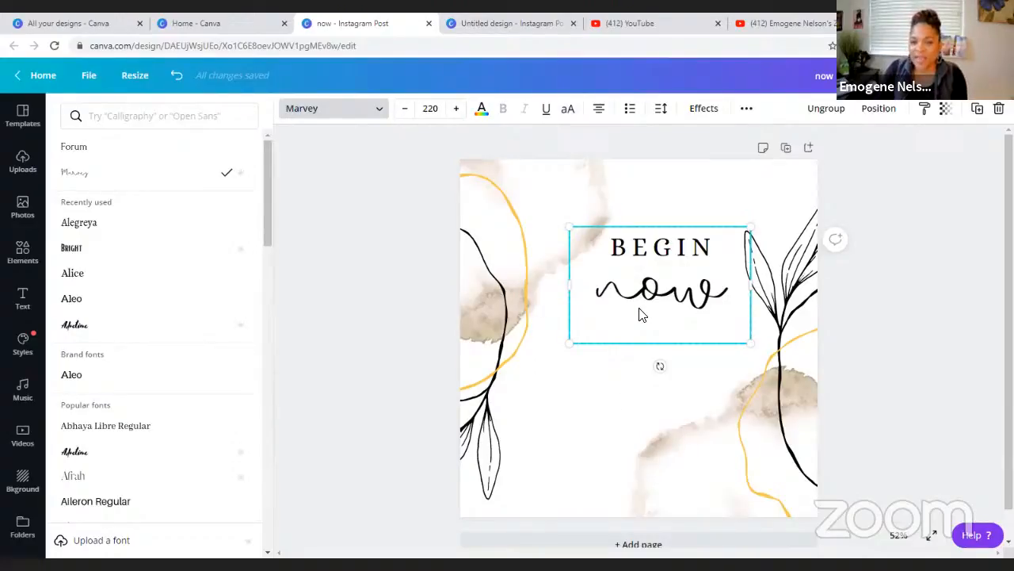
{"action": "left_click_drag", "start_coordinate": [639, 311], "coordinate": [625, 294]}
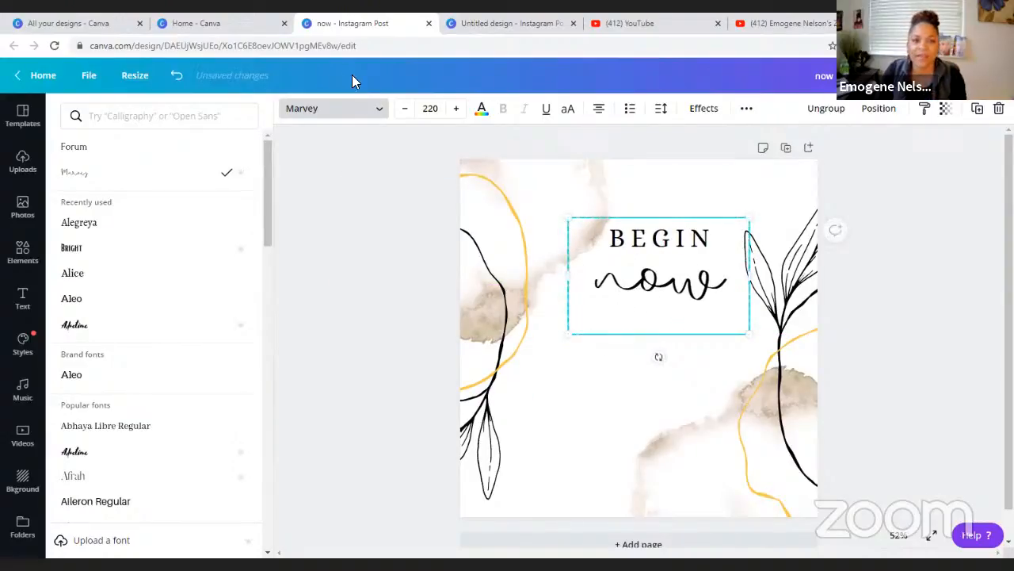
{"action": "left_click", "coordinate": [481, 110]}
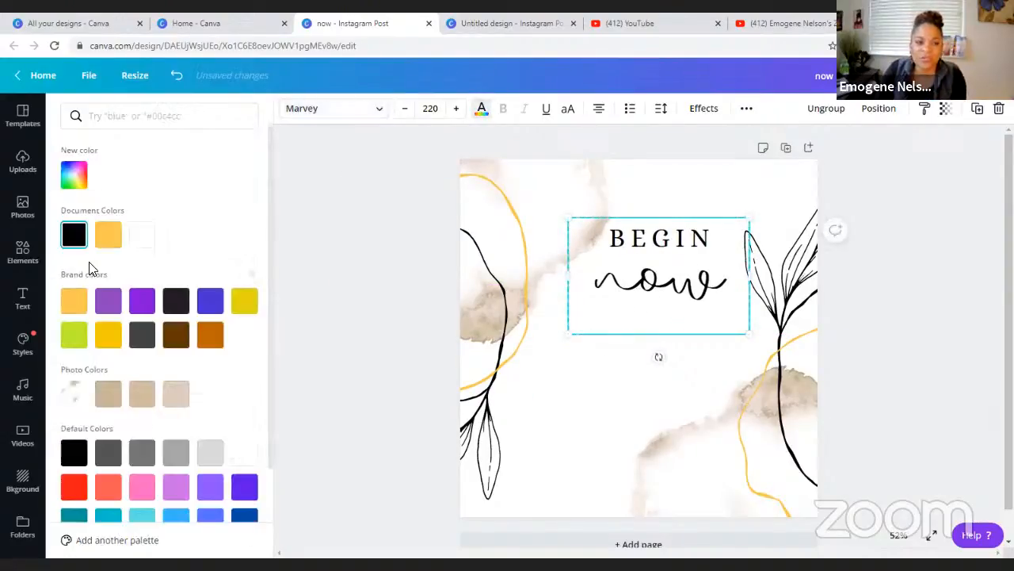
{"action": "left_click", "coordinate": [73, 301]}
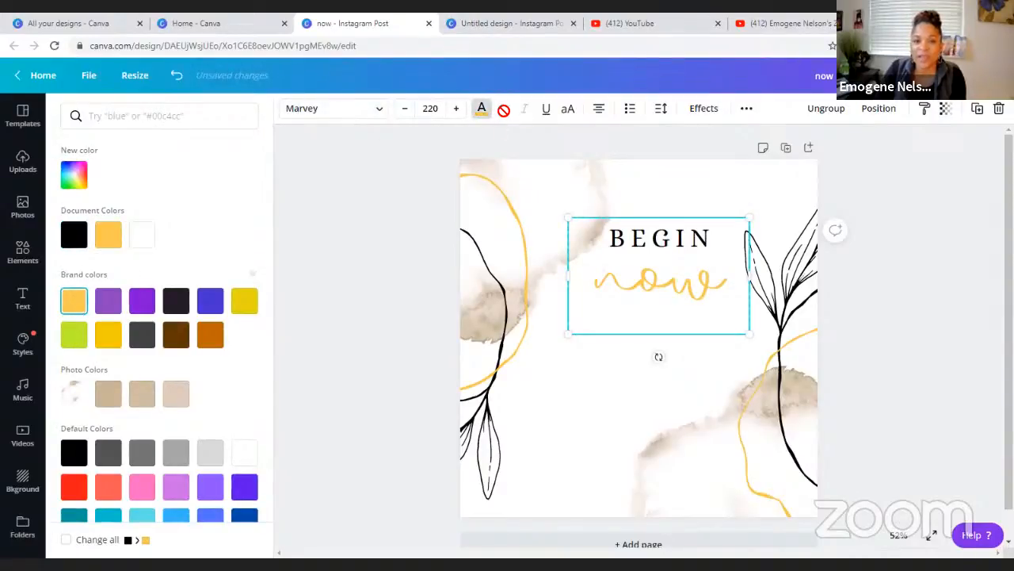
{"action": "left_click", "coordinate": [374, 264]}
{"action": "left_click", "coordinate": [643, 437]}
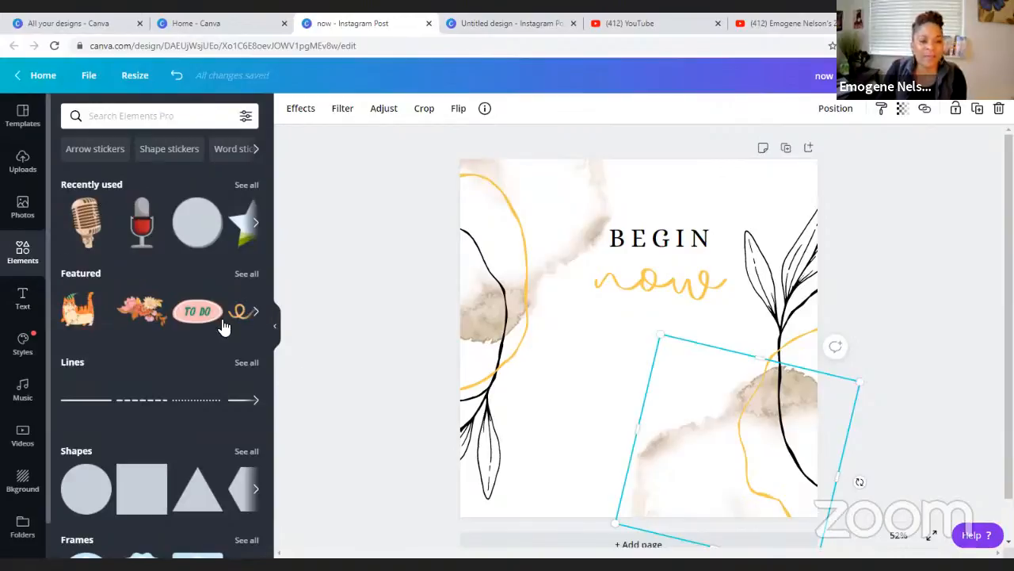
{"action": "left_click", "coordinate": [573, 436]}
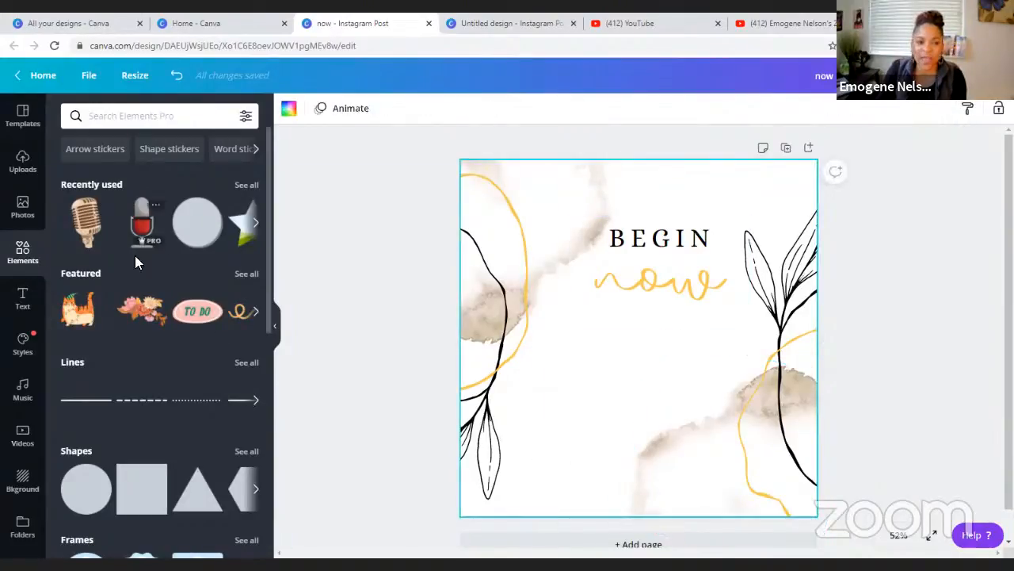
Add body text below "now" with the owner's full name followed by "MBA", and enlarge it to size 19.4.
{"action": "left_click", "coordinate": [23, 302]}
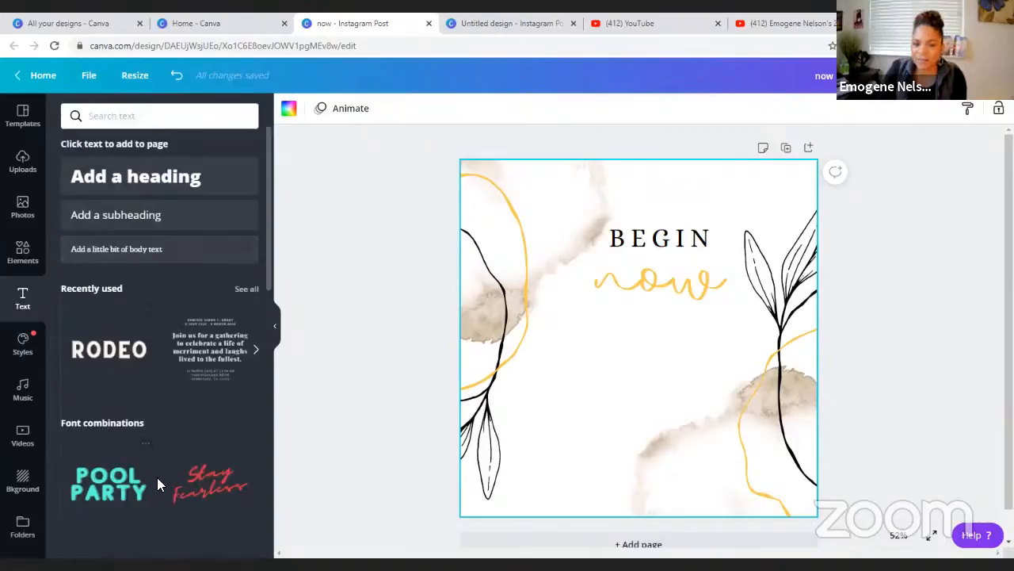
{"action": "left_click", "coordinate": [126, 252]}
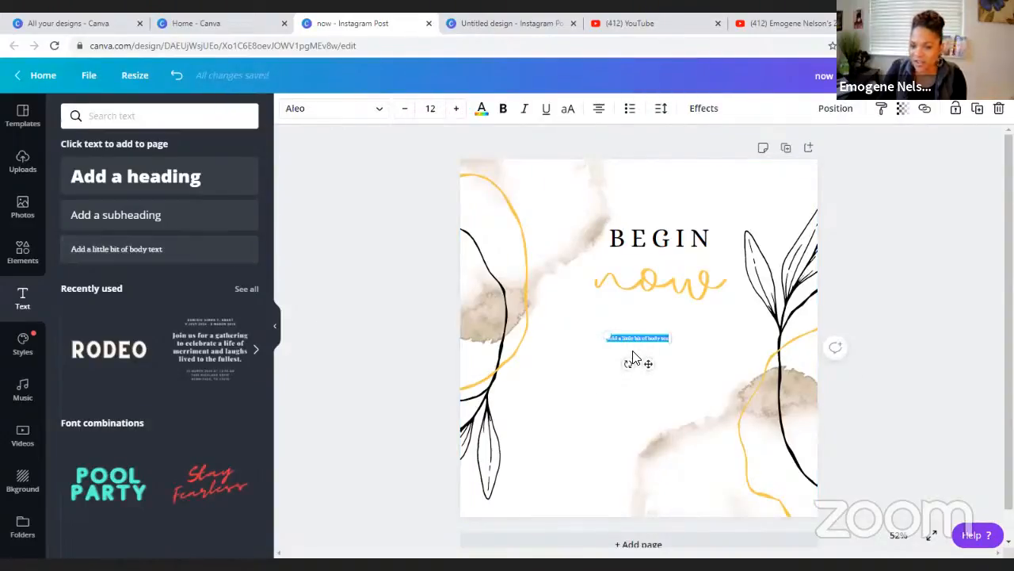
{"action": "key", "text": "ctrl+v"}
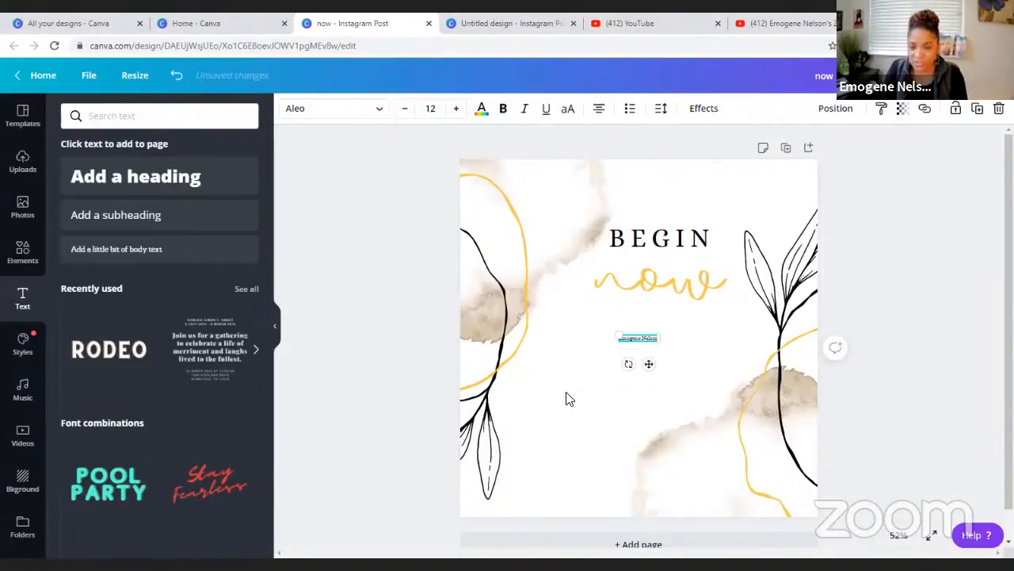
{"action": "type", "text": "SA"}
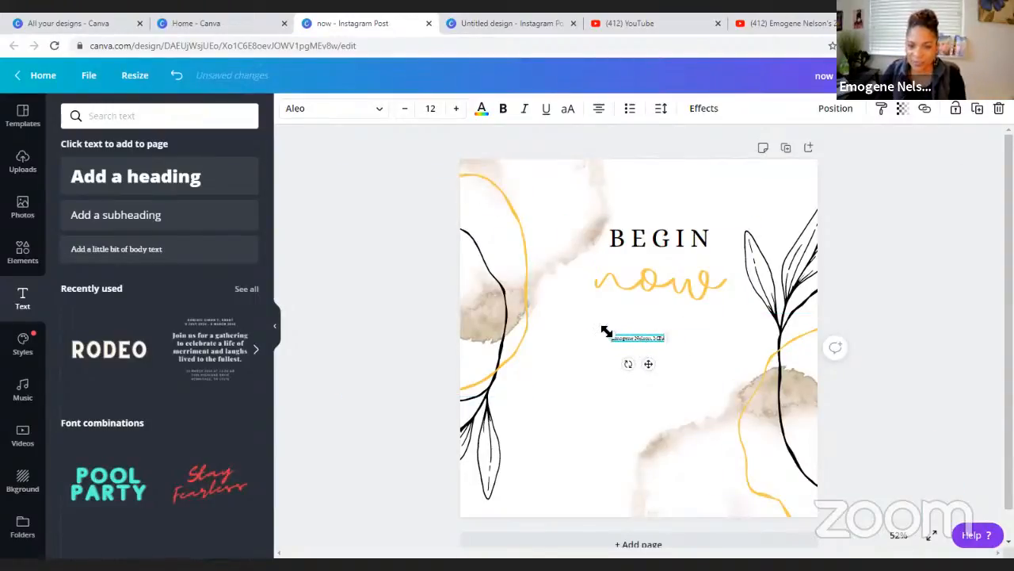
{"action": "left_click_drag", "start_coordinate": [612, 335], "coordinate": [577, 314]}
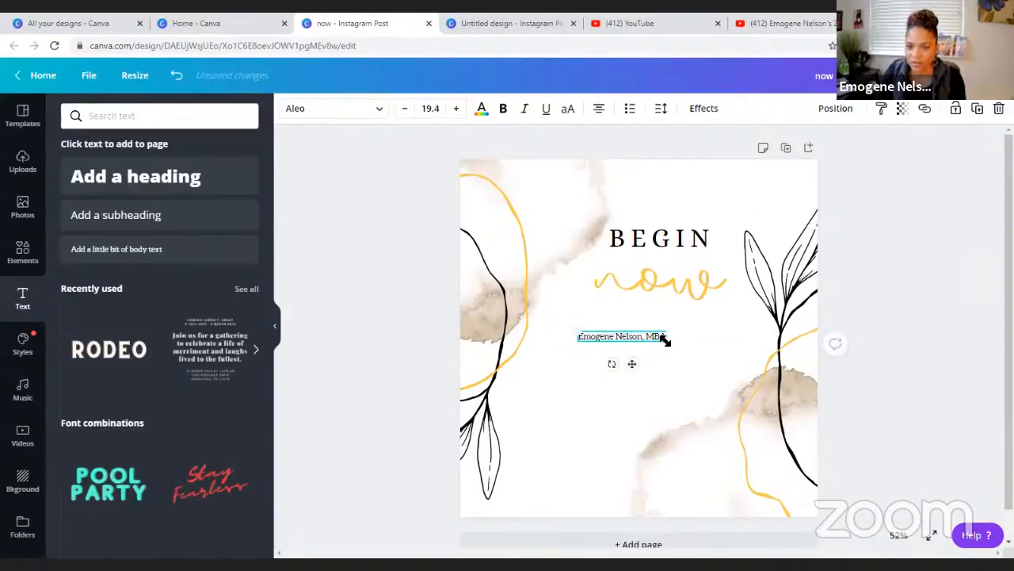
Widen the name text box and move it to the bottom edge of the page, left of centre.
{"action": "left_click_drag", "start_coordinate": [674, 337], "coordinate": [688, 337]}
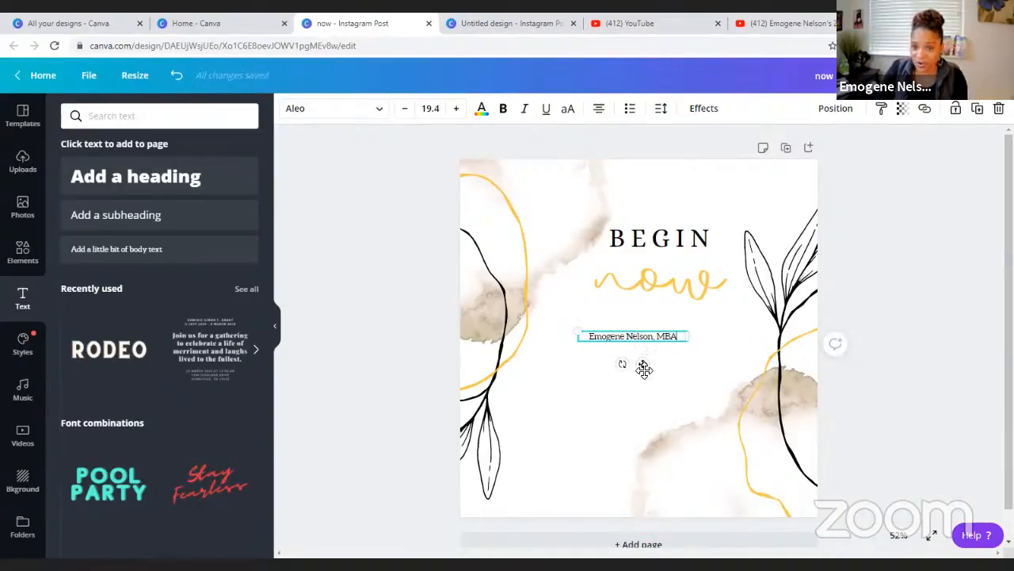
{"action": "left_click_drag", "start_coordinate": [645, 366], "coordinate": [577, 533]}
{"action": "left_click", "coordinate": [600, 507]}
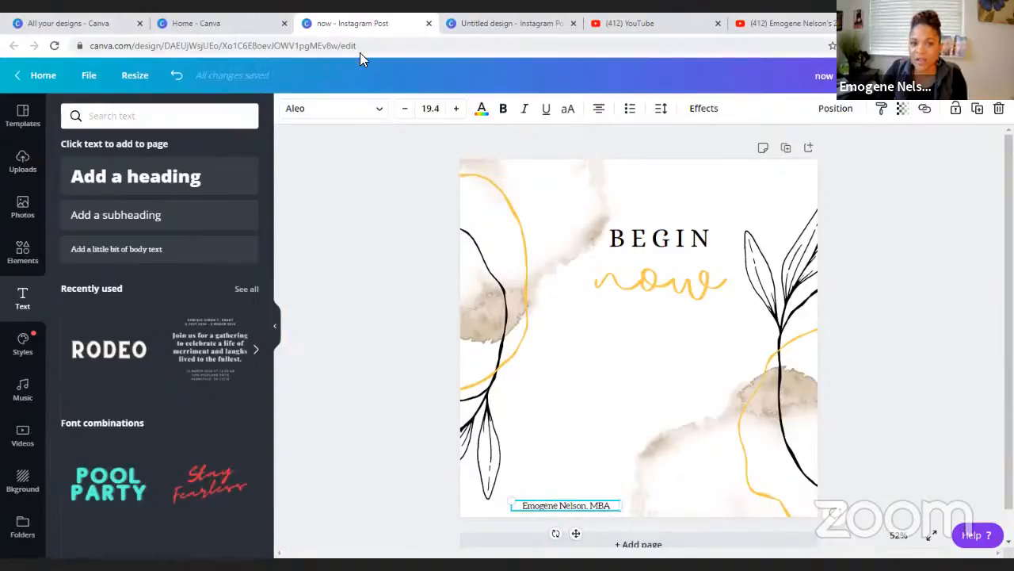
Change the font of the whole name line to Alice and make it bold.
{"action": "left_click", "coordinate": [379, 116]}
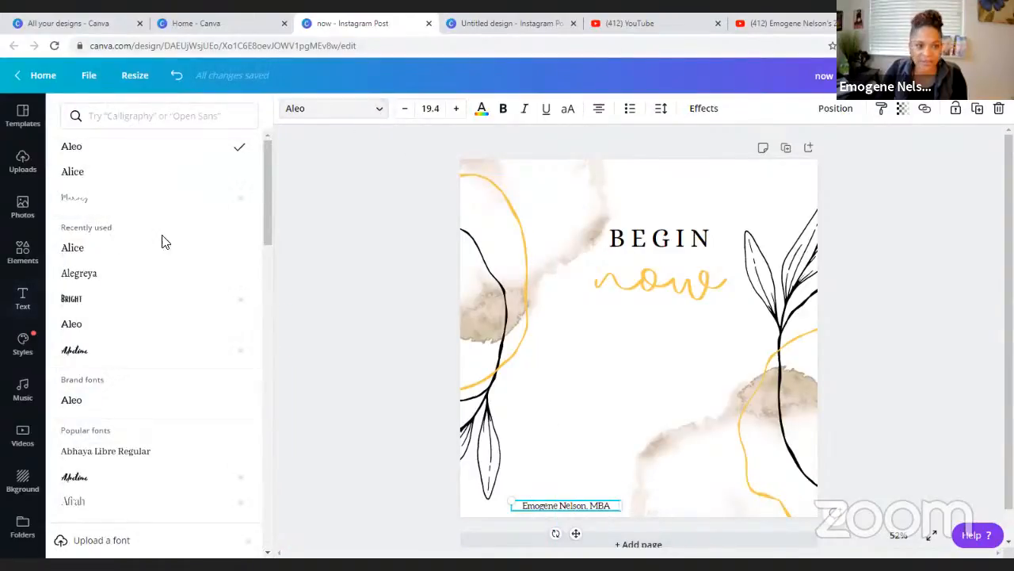
{"action": "left_click", "coordinate": [117, 252]}
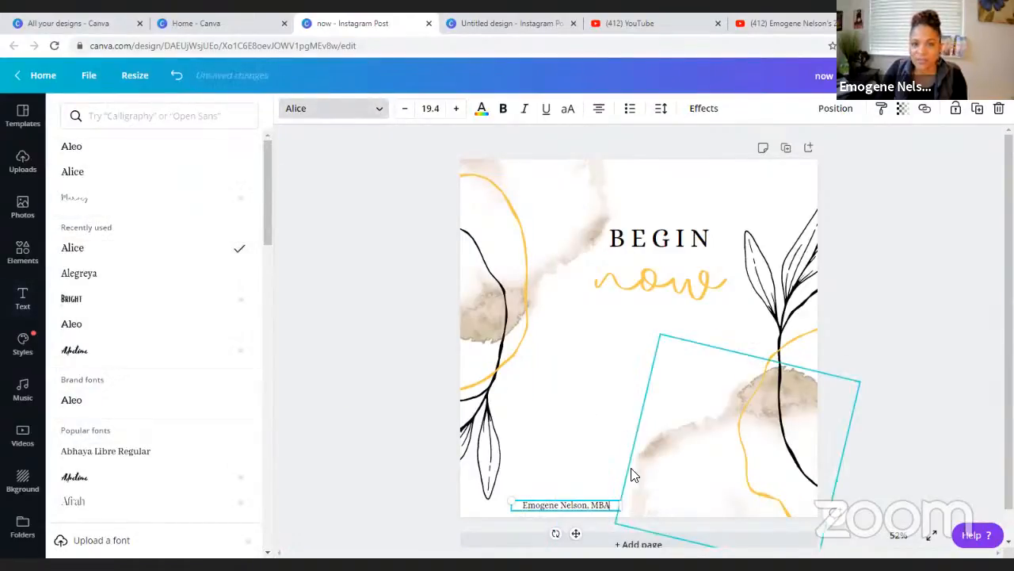
{"action": "left_click", "coordinate": [566, 505]}
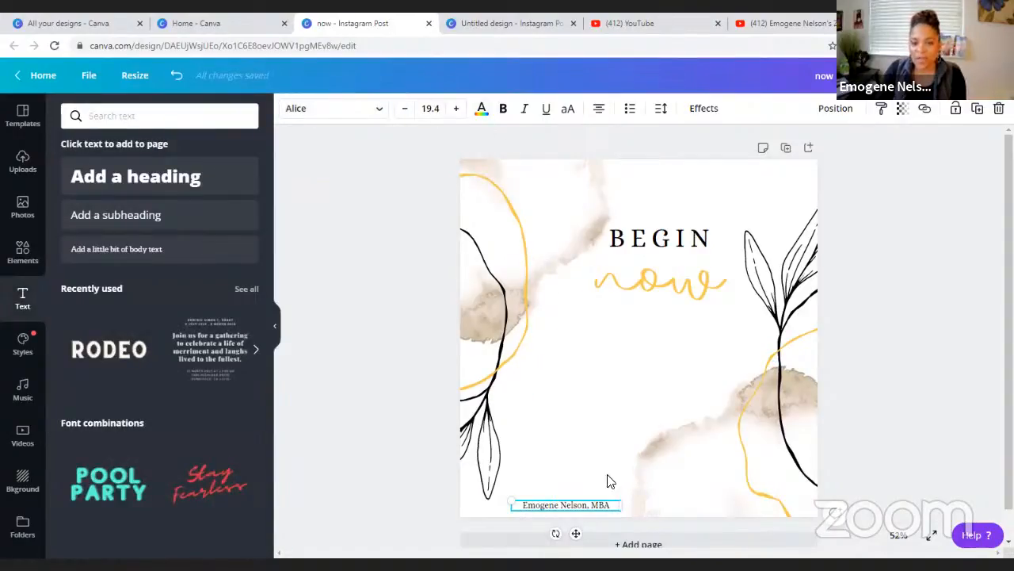
{"action": "left_click", "coordinate": [505, 111]}
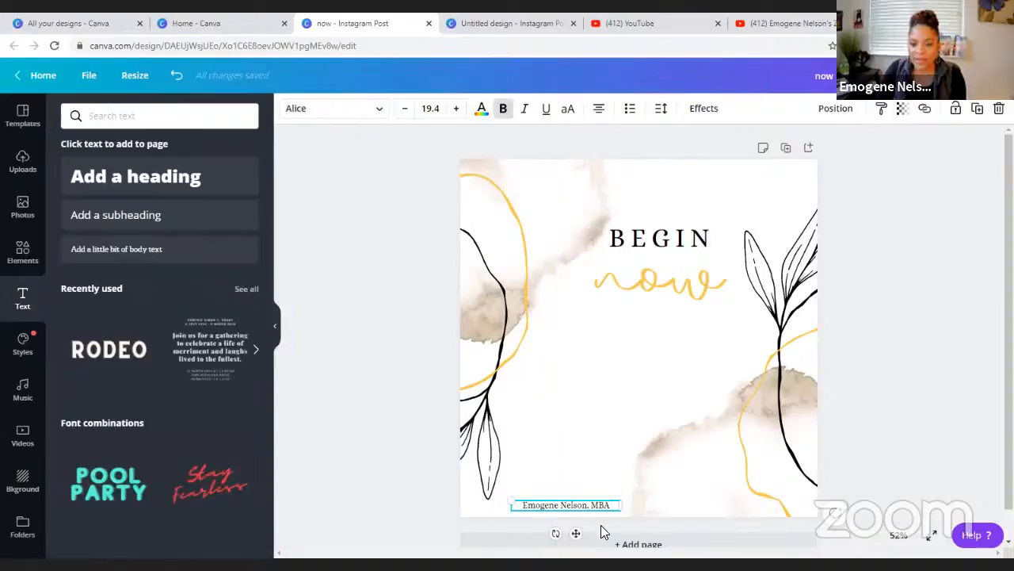
{"action": "left_click_drag", "start_coordinate": [610, 508], "coordinate": [497, 507]}
{"action": "left_click", "coordinate": [504, 112]}
{"action": "left_click", "coordinate": [578, 433]}
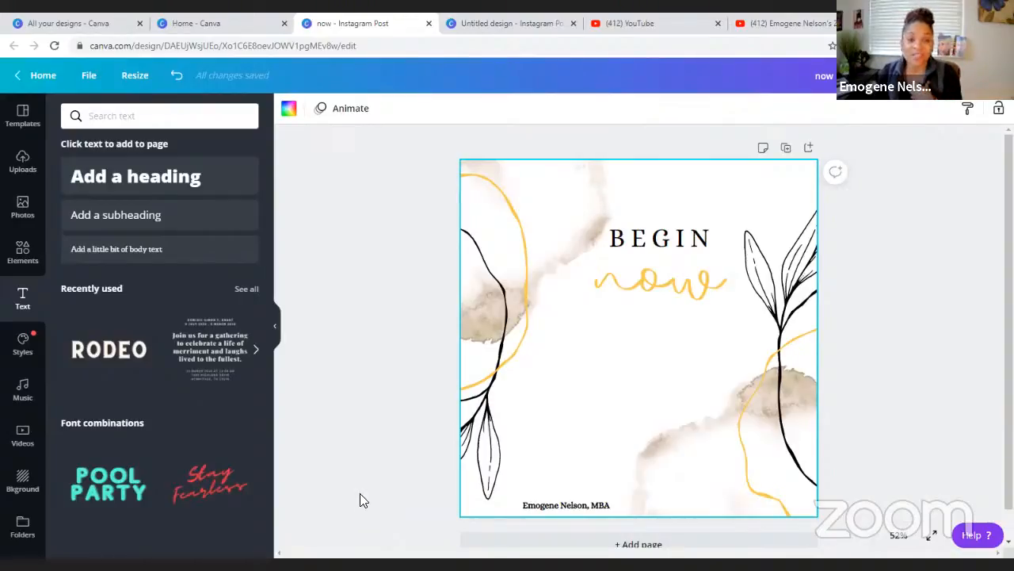
Search the video library for "people" and look through the clips.
{"action": "left_click", "coordinate": [23, 429]}
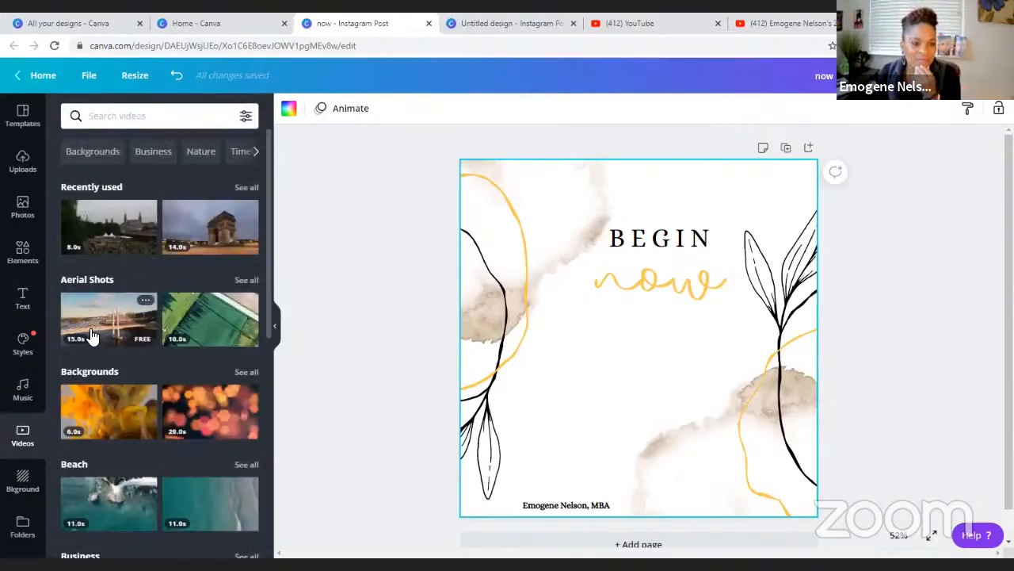
{"action": "left_click", "coordinate": [114, 118]}
{"action": "type", "text": "people"}
{"action": "key", "text": "Return"}
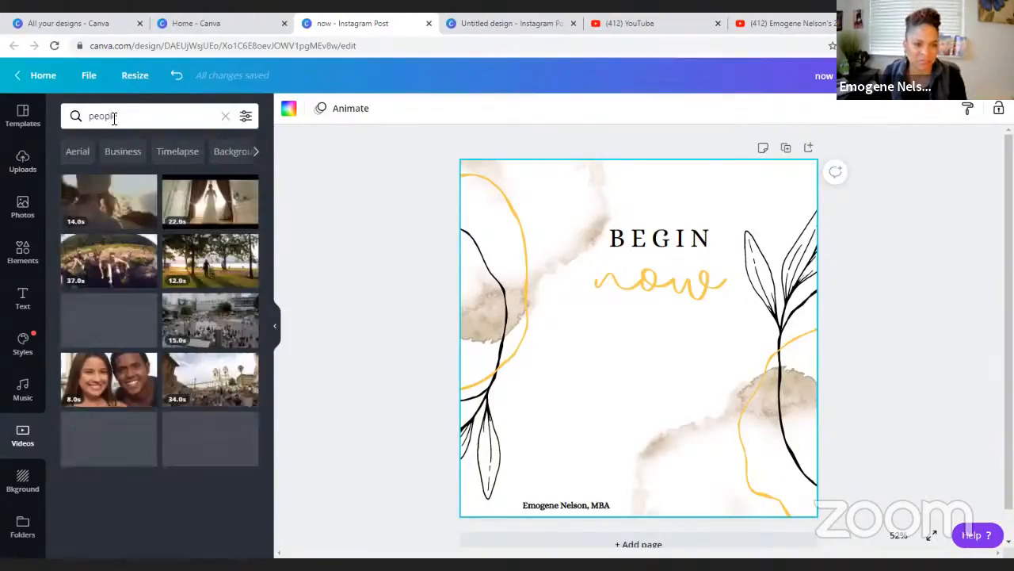
{"action": "scroll", "coordinate": [127, 307], "scroll_direction": "down", "scroll_amount": 1}
{"action": "scroll", "coordinate": [127, 307], "scroll_direction": "down", "scroll_amount": 5}
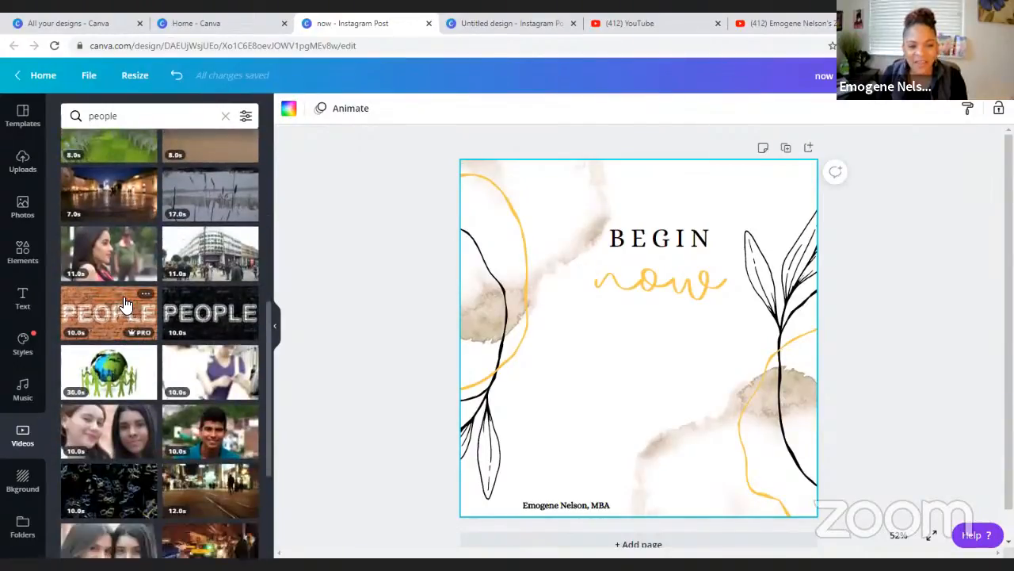
Search the videos for "busy" instead and look for a clip that suits the post.
{"action": "left_click", "coordinate": [130, 116]}
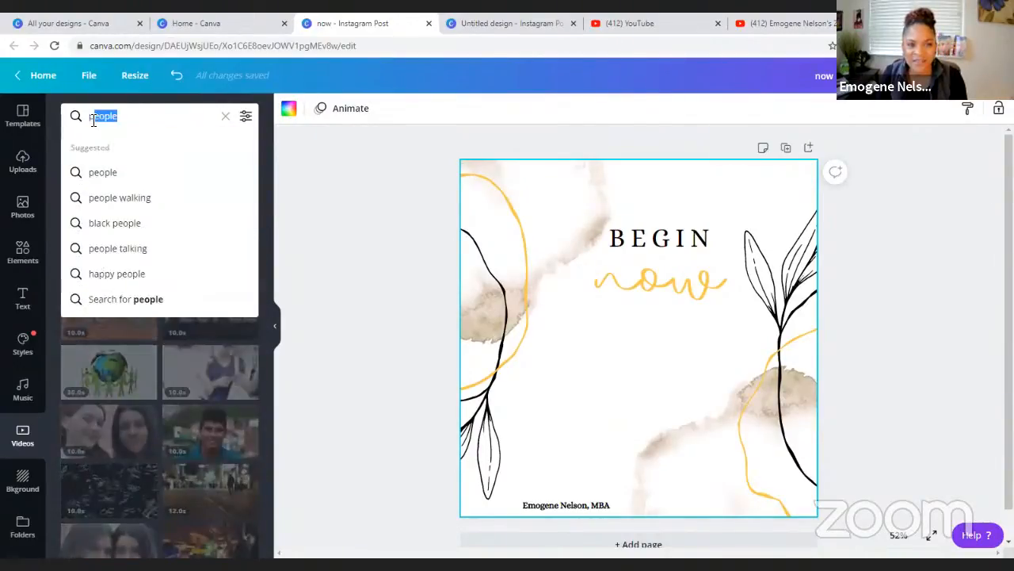
{"action": "type", "text": "busy"}
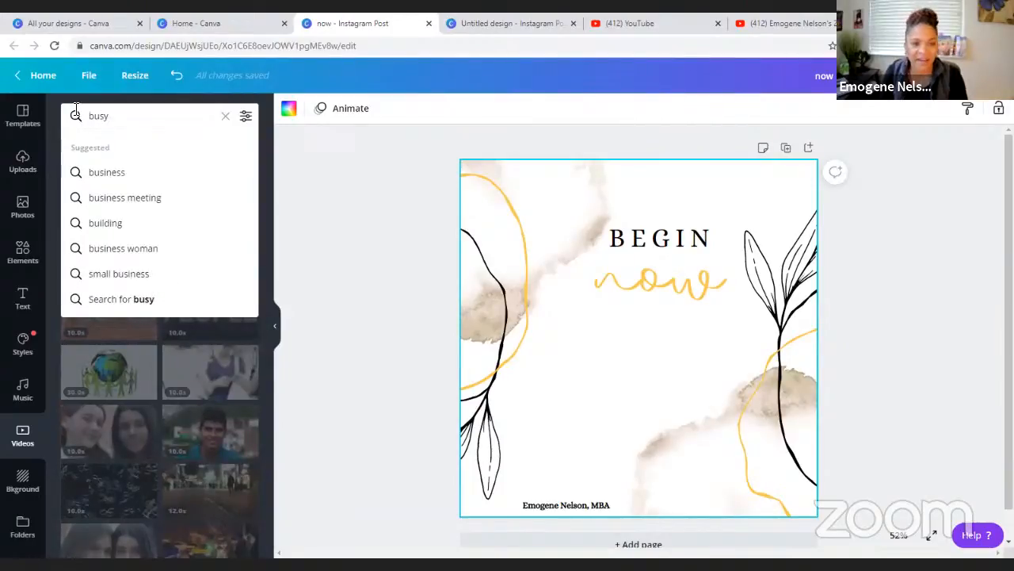
{"action": "left_click", "coordinate": [130, 296]}
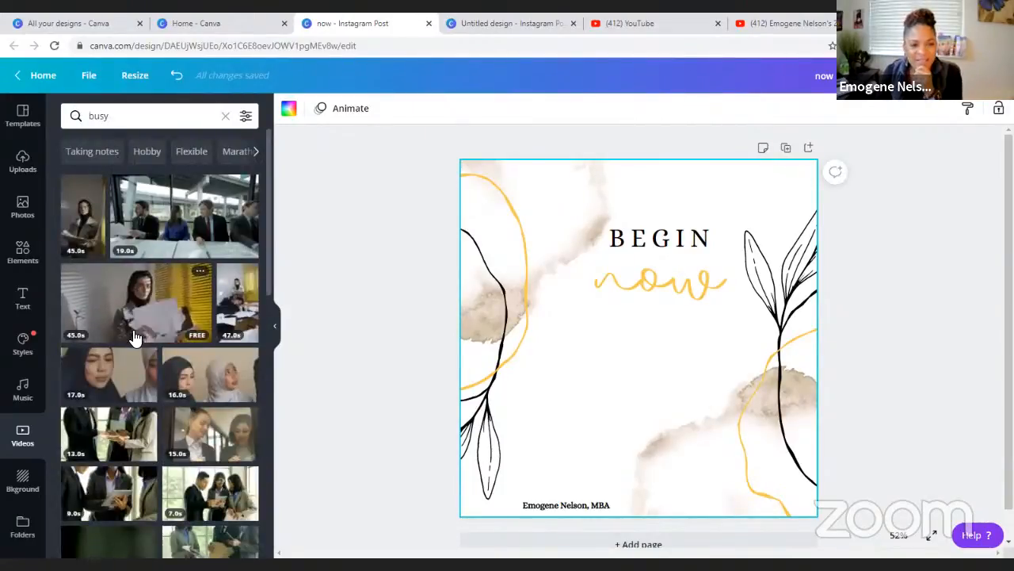
{"action": "scroll", "coordinate": [137, 341], "scroll_direction": "down", "scroll_amount": 4}
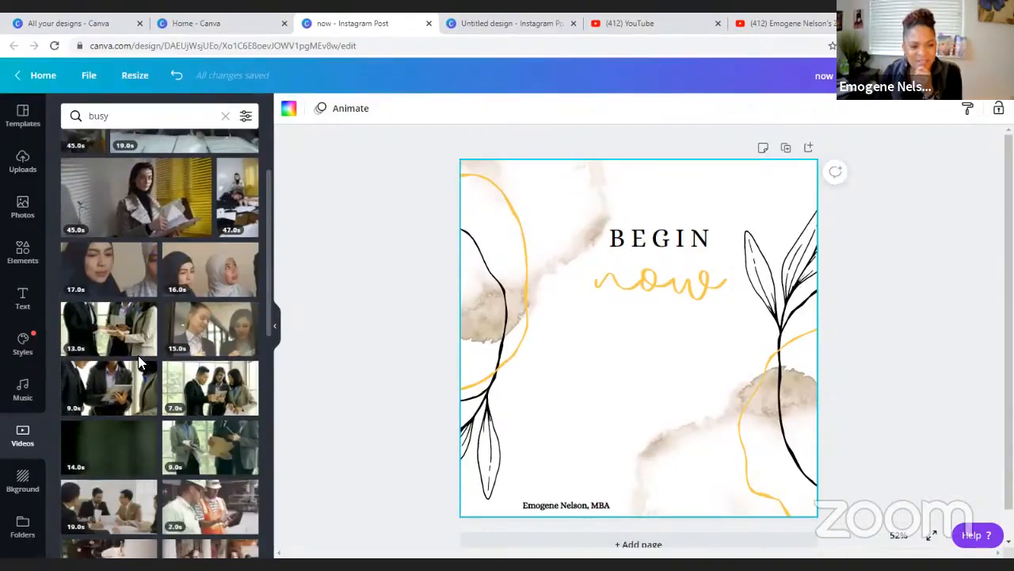
{"action": "scroll", "coordinate": [138, 363], "scroll_direction": "down", "scroll_amount": 1}
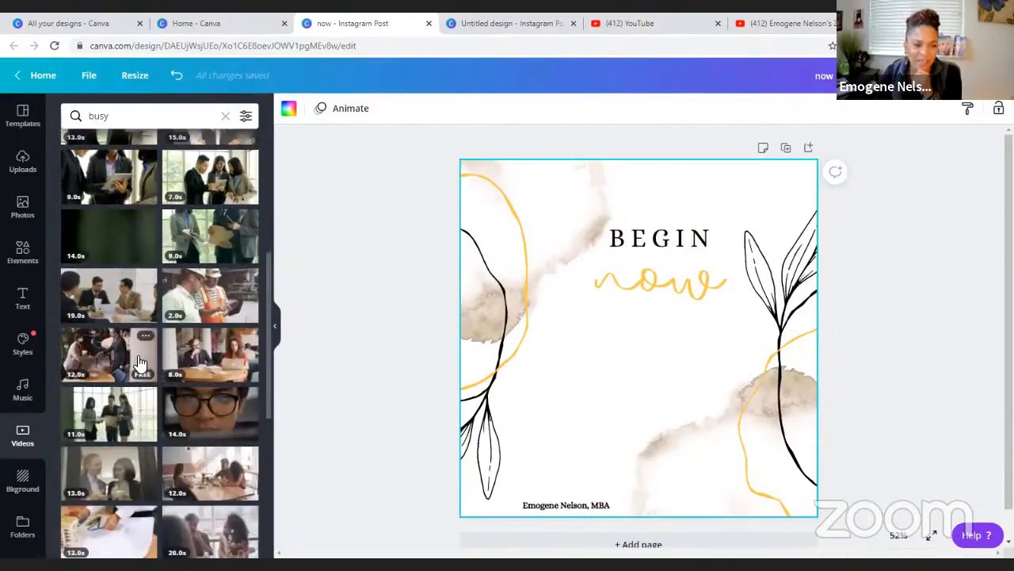
{"action": "scroll", "coordinate": [139, 364], "scroll_direction": "down", "scroll_amount": 3}
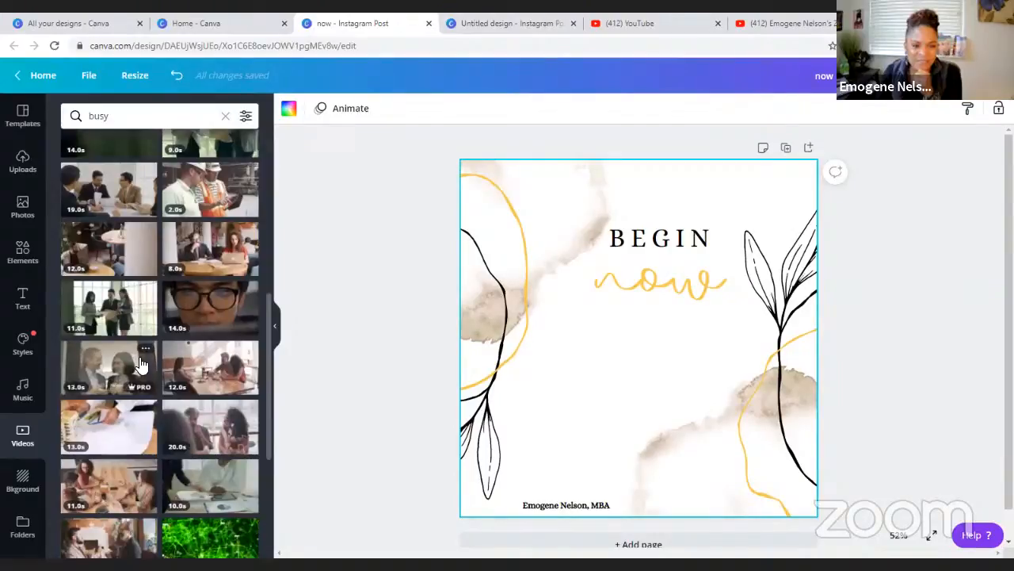
{"action": "scroll", "coordinate": [139, 367], "scroll_direction": "down", "scroll_amount": 3}
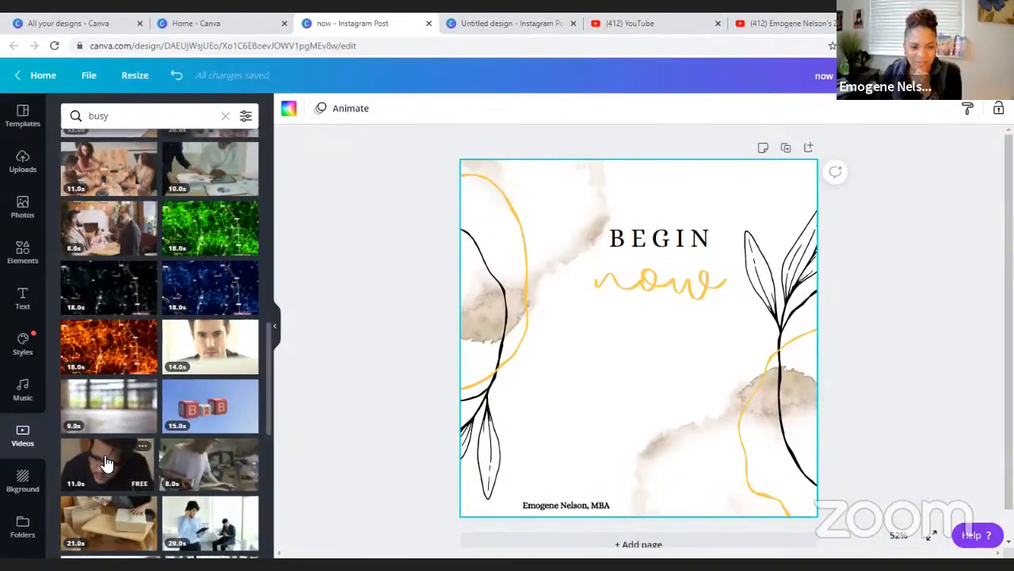
{"action": "scroll", "coordinate": [103, 460], "scroll_direction": "down", "scroll_amount": 2}
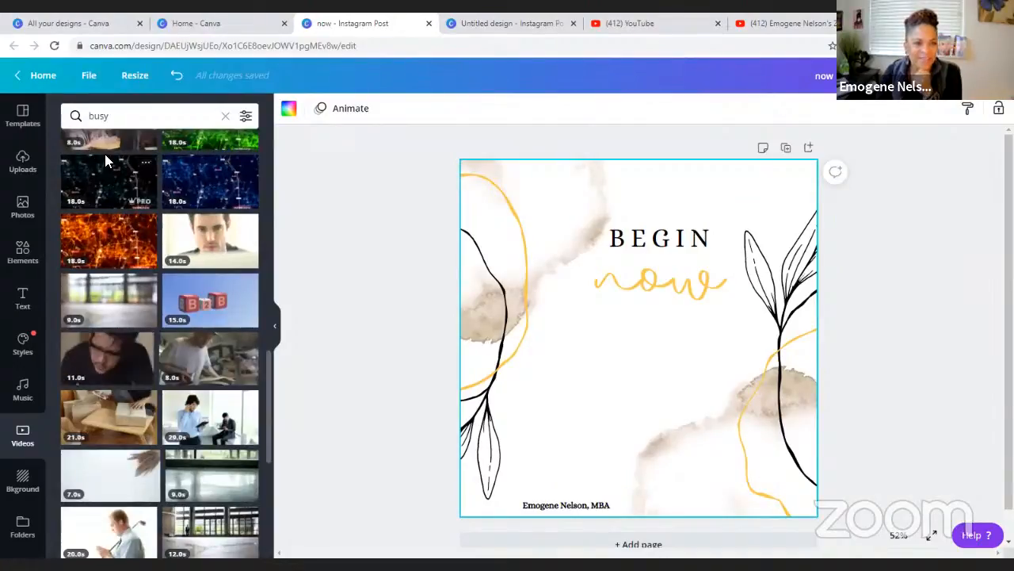
Clear the video search and look through the video categories down to Timelapse and Universe.
{"action": "left_click", "coordinate": [120, 116]}
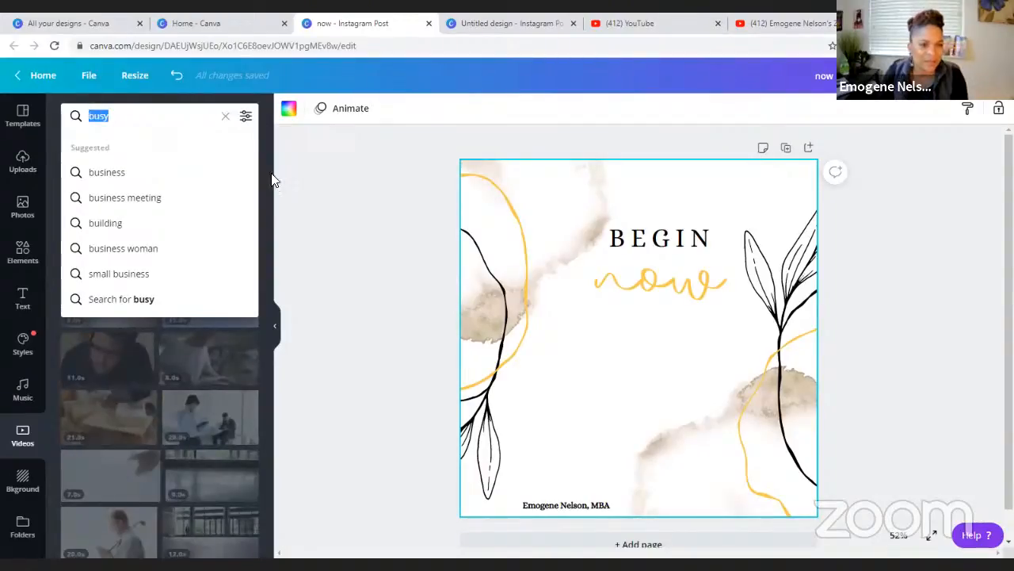
{"action": "left_click", "coordinate": [226, 117]}
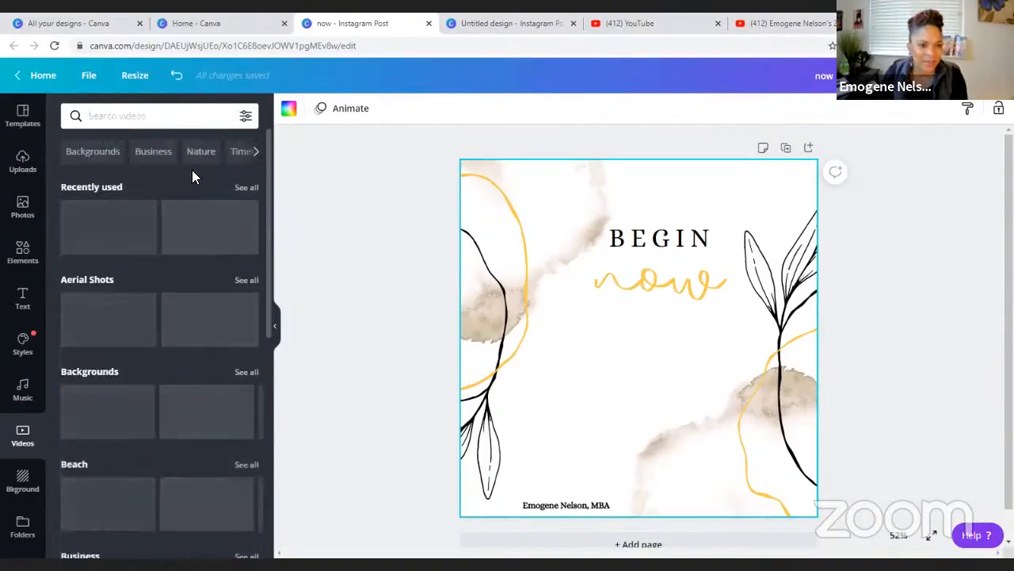
{"action": "scroll", "coordinate": [164, 261], "scroll_direction": "down", "scroll_amount": 1}
{"action": "scroll", "coordinate": [164, 271], "scroll_direction": "down", "scroll_amount": 2}
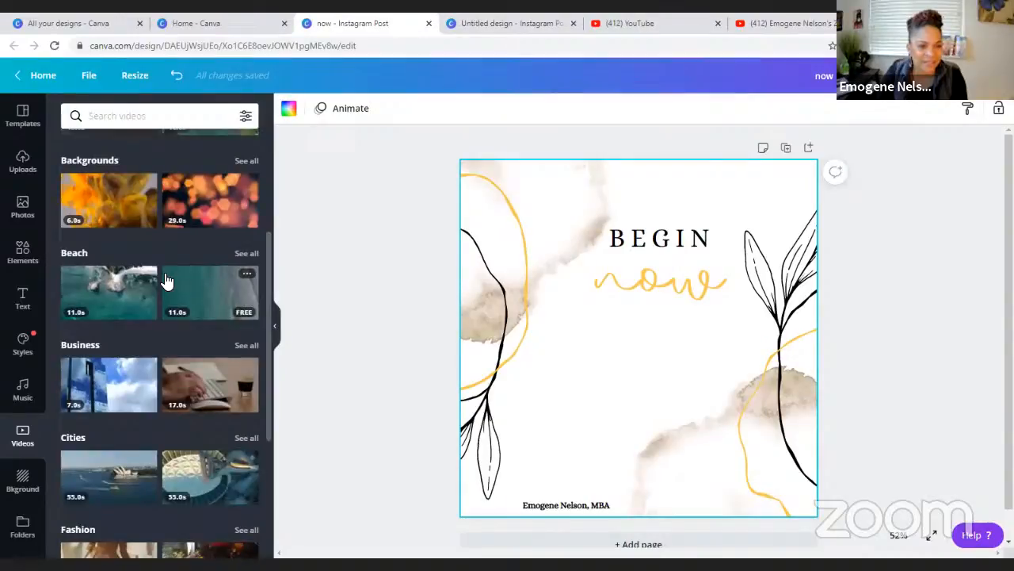
{"action": "scroll", "coordinate": [165, 273], "scroll_direction": "down", "scroll_amount": 1}
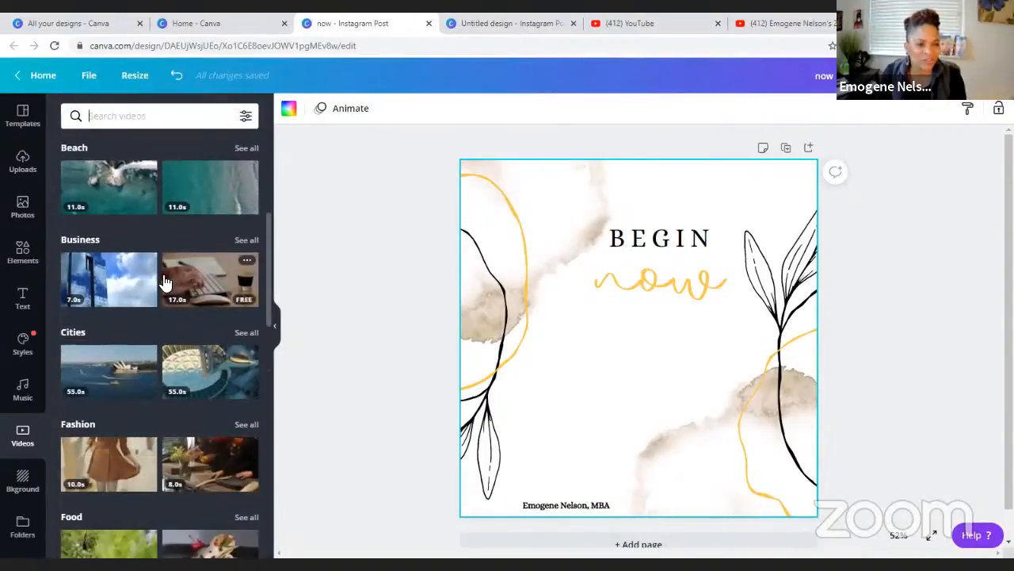
{"action": "scroll", "coordinate": [155, 317], "scroll_direction": "down", "scroll_amount": 2}
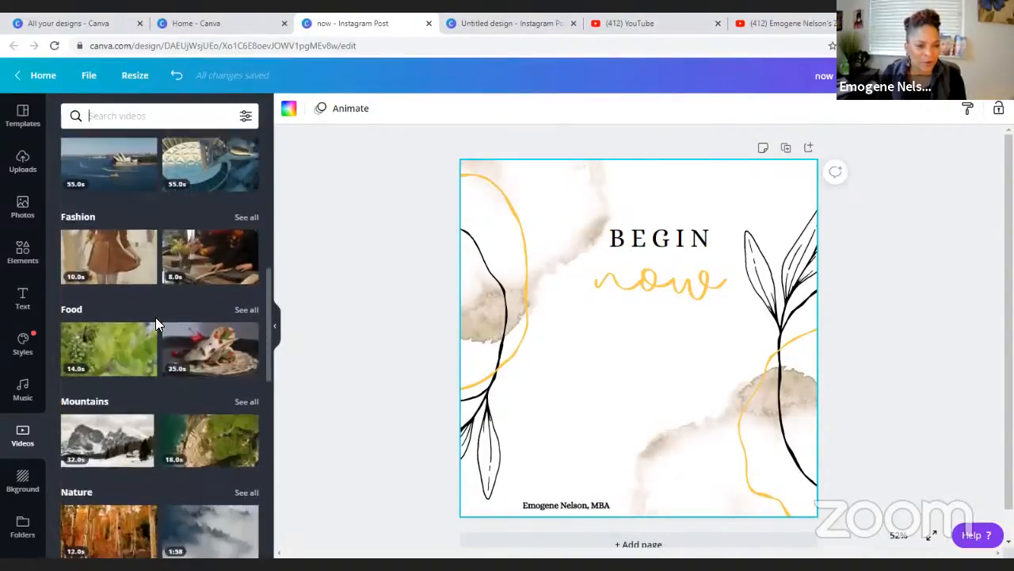
{"action": "scroll", "coordinate": [155, 317], "scroll_direction": "down", "scroll_amount": 1}
{"action": "scroll", "coordinate": [157, 323], "scroll_direction": "down", "scroll_amount": 2}
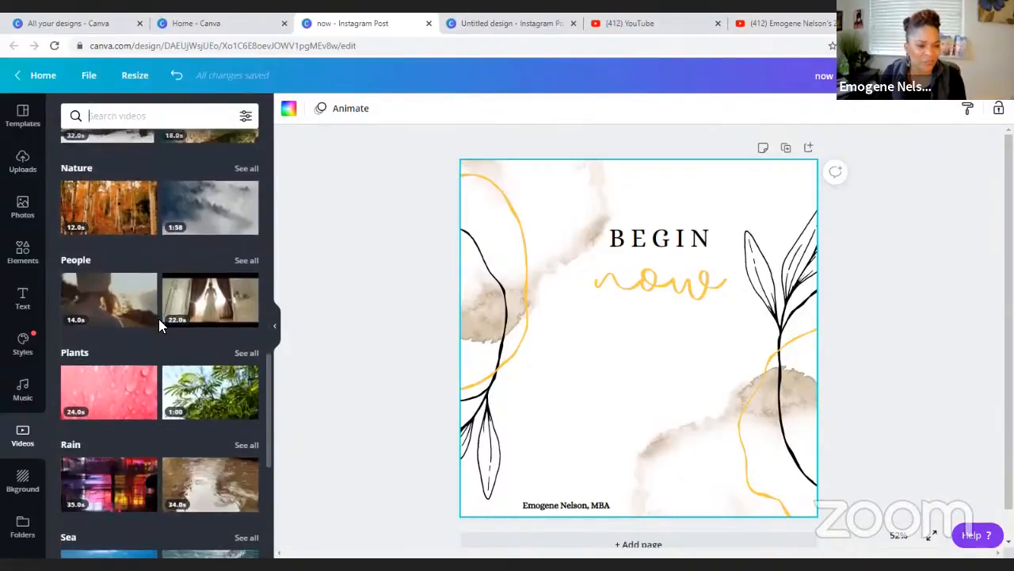
{"action": "scroll", "coordinate": [157, 317], "scroll_direction": "down", "scroll_amount": 2}
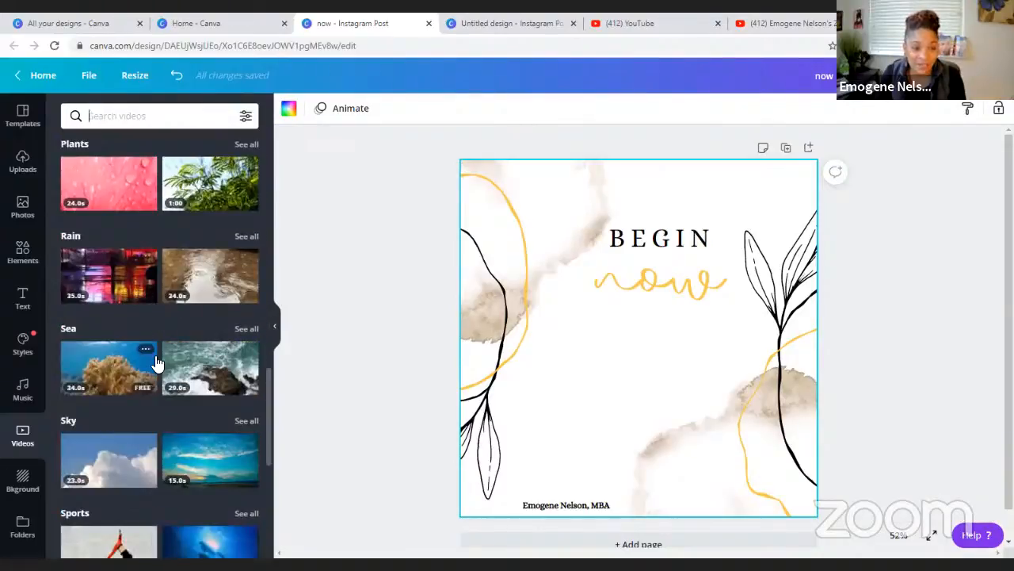
{"action": "scroll", "coordinate": [151, 305], "scroll_direction": "down", "scroll_amount": 2}
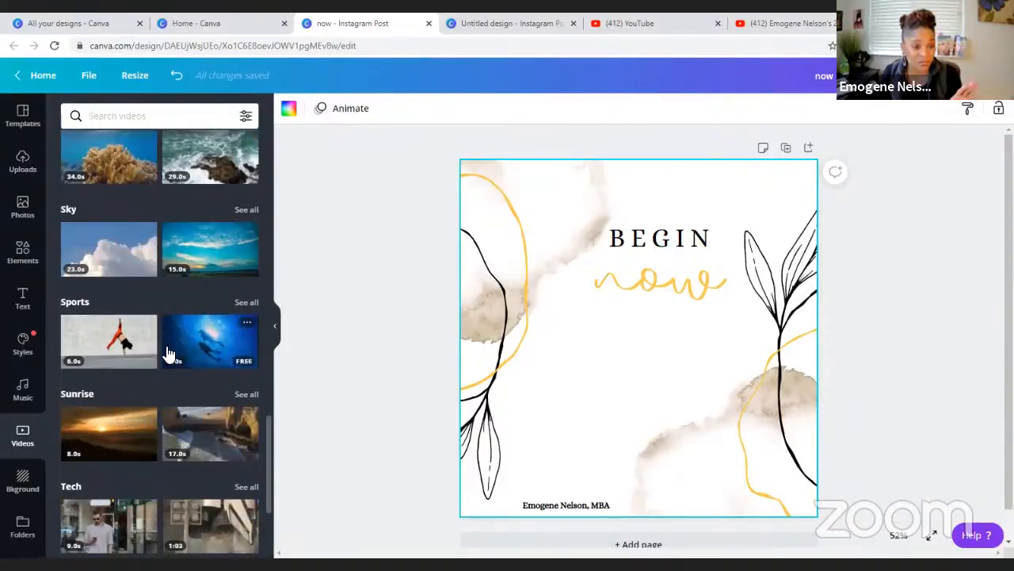
{"action": "scroll", "coordinate": [168, 380], "scroll_direction": "down", "scroll_amount": 1}
{"action": "scroll", "coordinate": [169, 384], "scroll_direction": "down", "scroll_amount": 1}
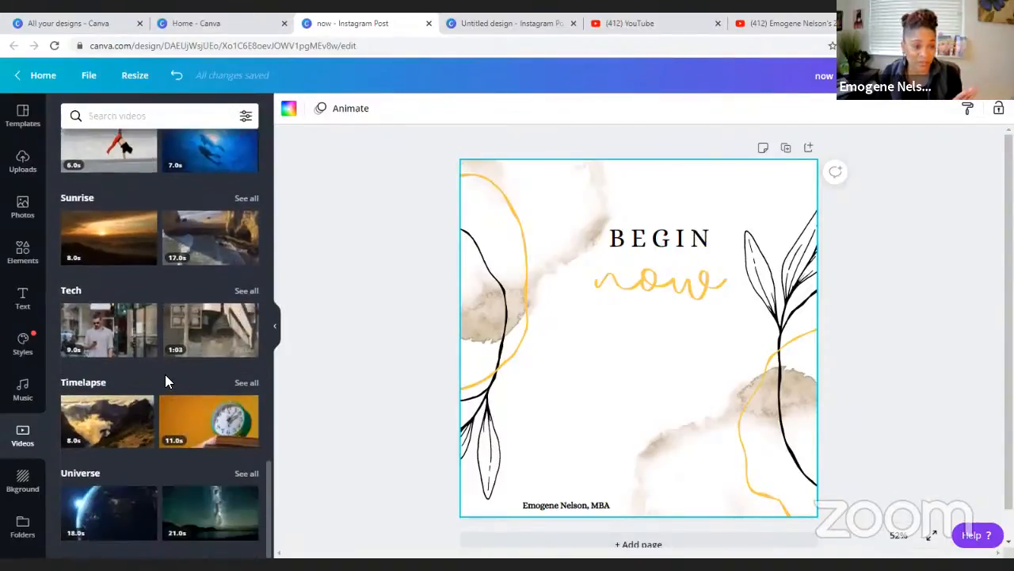
Add the 11-second alarm clock video from the full Timelapse category, shrink it to about half the page width and place it below "now".
{"action": "mouse_move", "coordinate": [127, 425]}
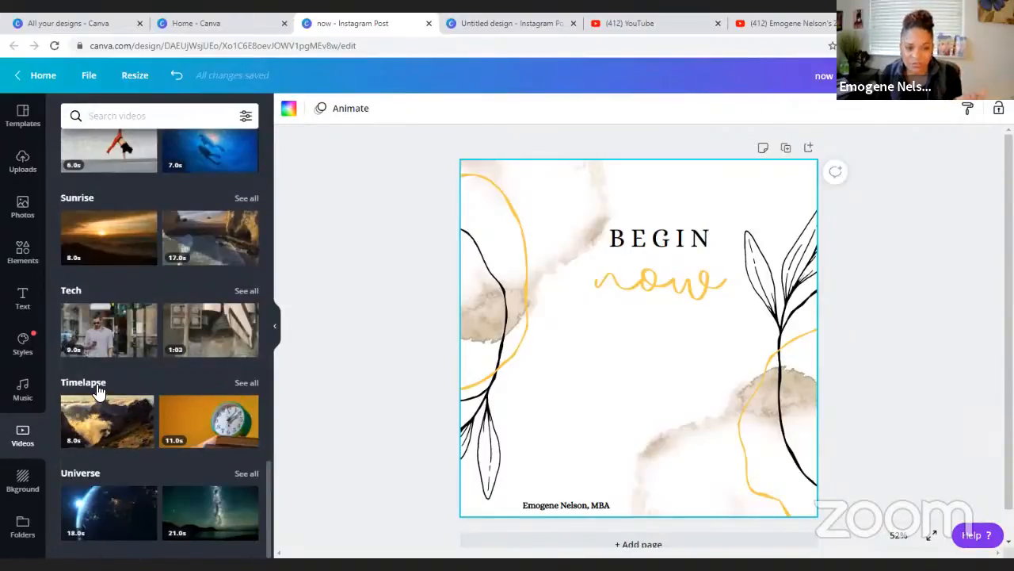
{"action": "left_click", "coordinate": [247, 384]}
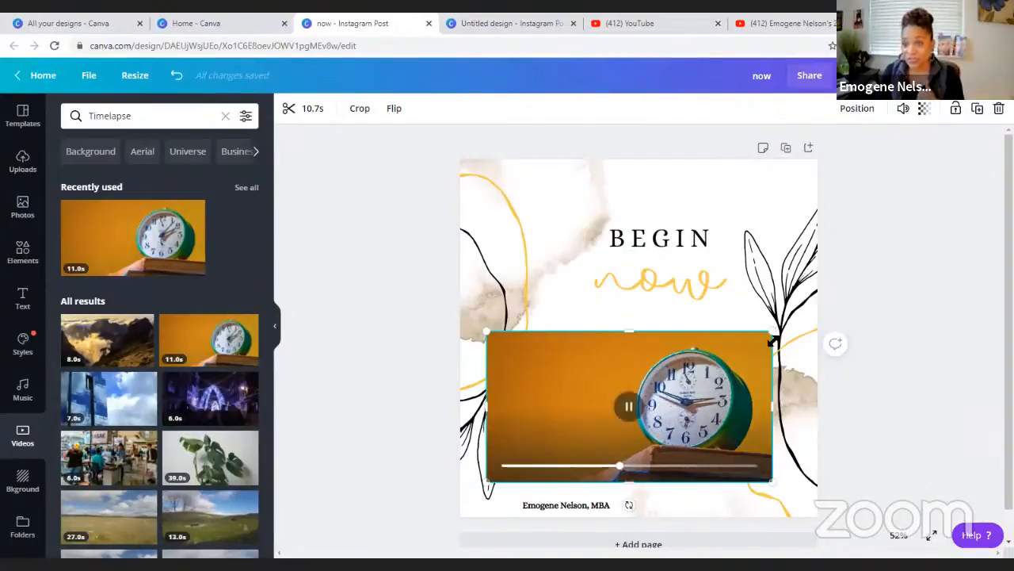
{"action": "left_click_drag", "start_coordinate": [759, 343], "coordinate": [648, 398]}
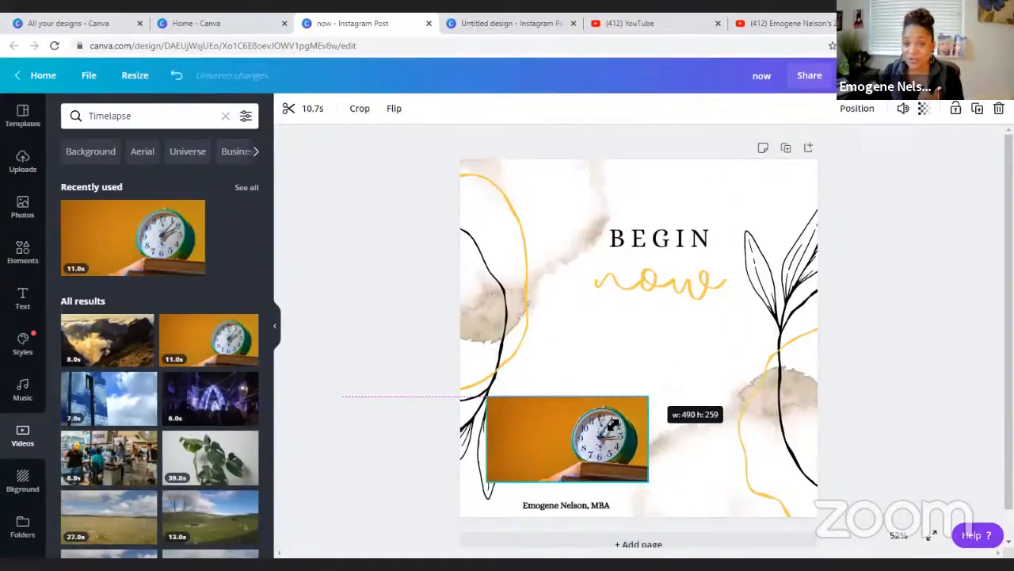
{"action": "left_click_drag", "start_coordinate": [537, 420], "coordinate": [582, 358]}
{"action": "left_click_drag", "start_coordinate": [716, 323], "coordinate": [719, 320]}
{"action": "left_click_drag", "start_coordinate": [546, 324], "coordinate": [547, 317]}
{"action": "left_click", "coordinate": [621, 456]}
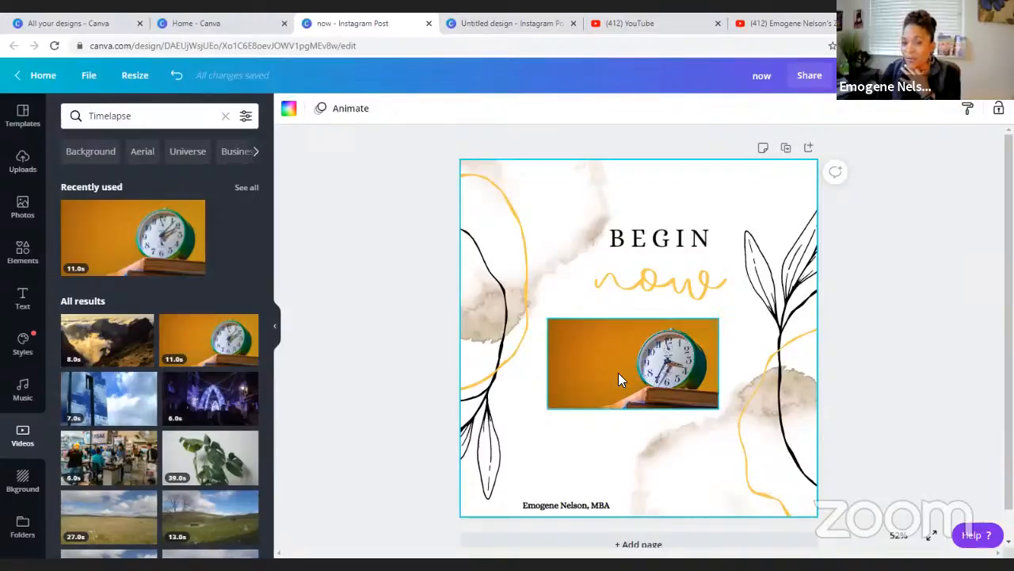
Nudge the clock video slightly upward and move the BEGIN now group higher, clear of the video.
{"action": "left_click_drag", "start_coordinate": [644, 351], "coordinate": [642, 339]}
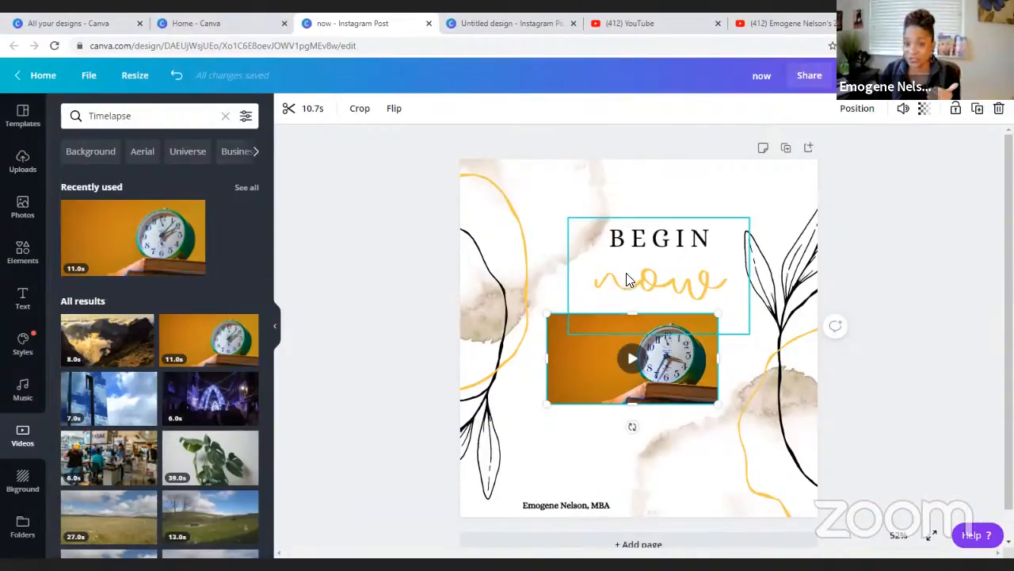
{"action": "left_click_drag", "start_coordinate": [626, 279], "coordinate": [629, 258]}
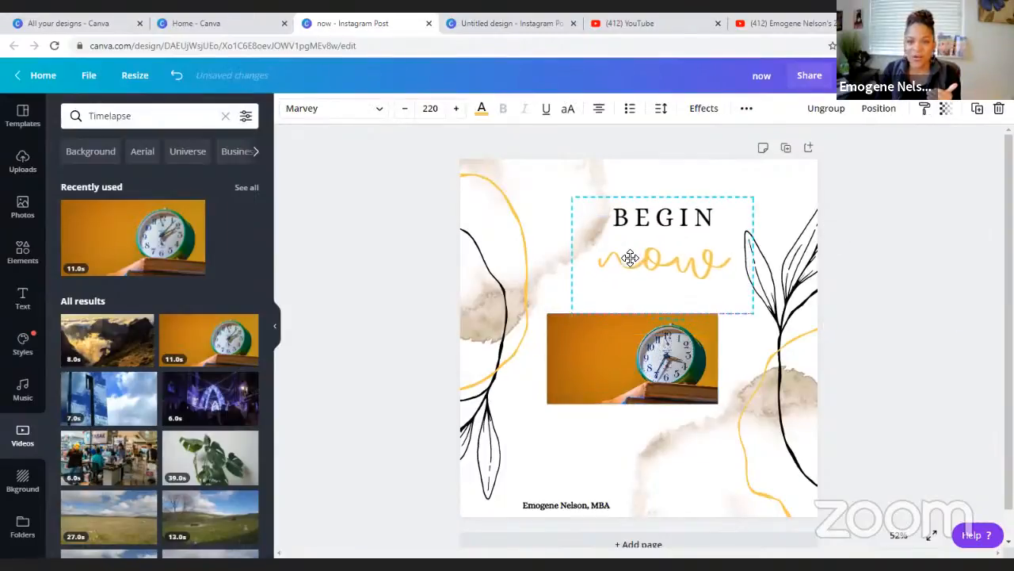
{"action": "left_click", "coordinate": [608, 457]}
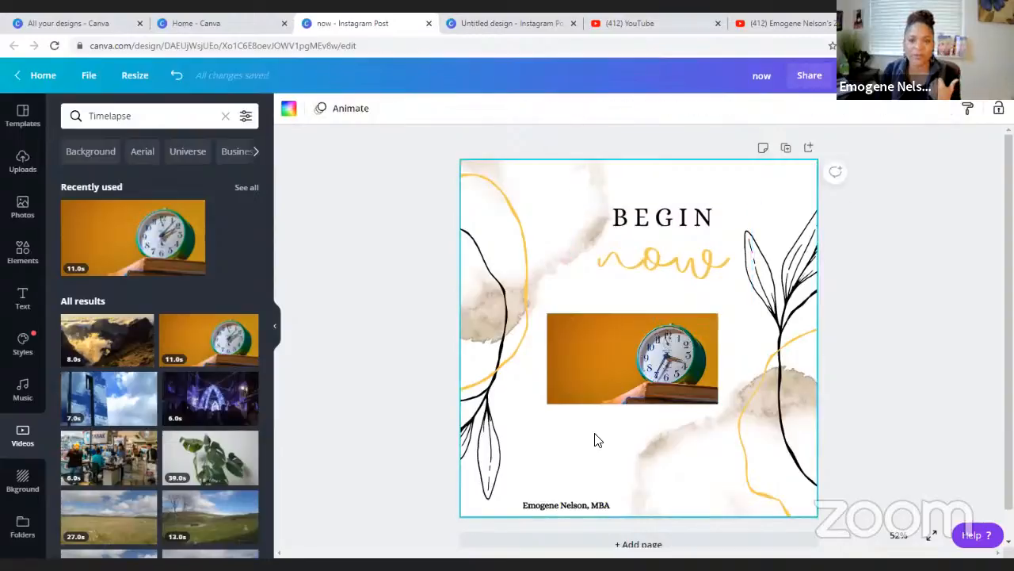
{"action": "scroll", "coordinate": [156, 429], "scroll_direction": "down", "scroll_amount": 2}
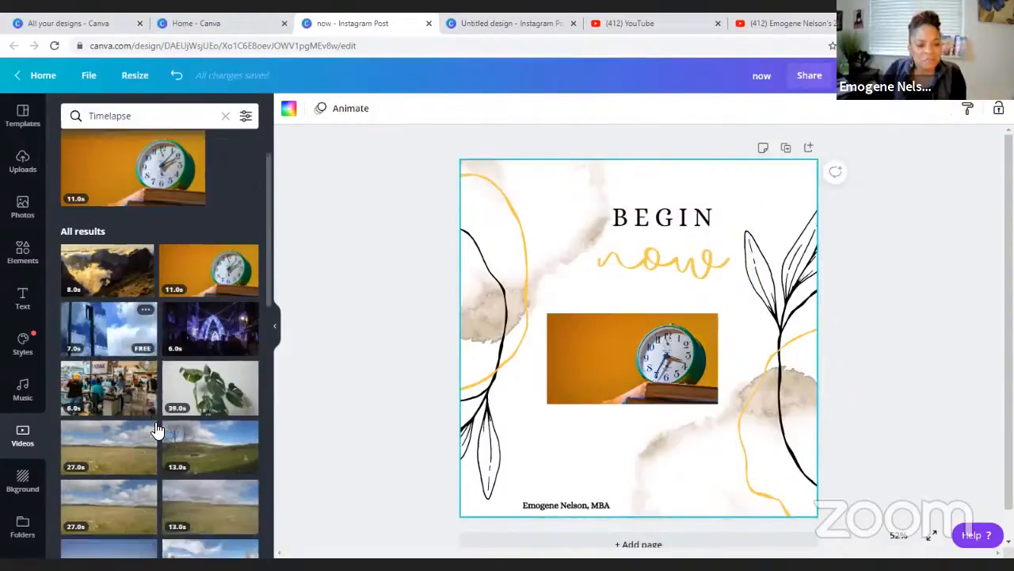
Look further through the Timelapse clips and delete the alarm clock video from the page.
{"action": "scroll", "coordinate": [159, 420], "scroll_direction": "down", "scroll_amount": 4}
{"action": "scroll", "coordinate": [160, 417], "scroll_direction": "down", "scroll_amount": 4}
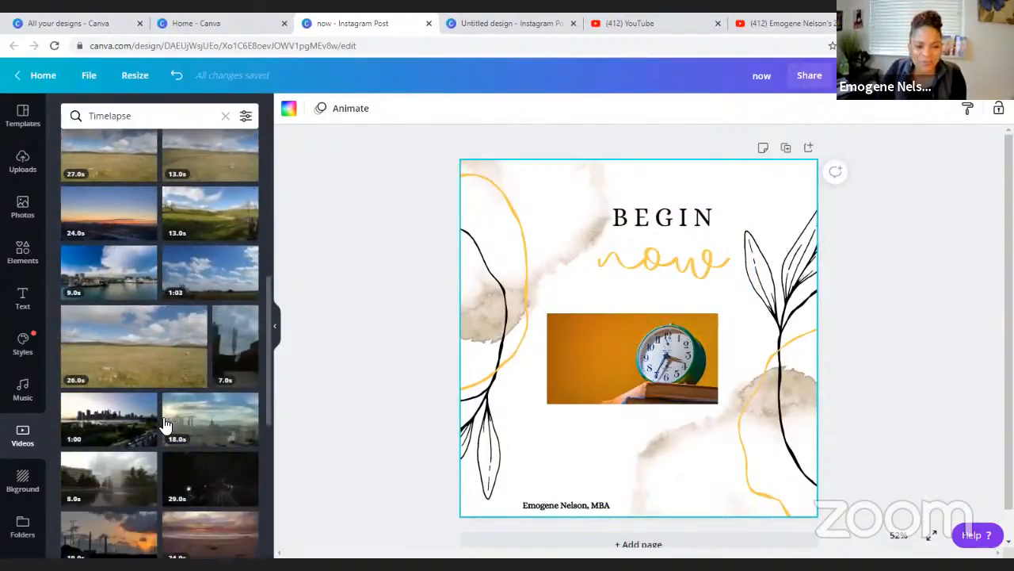
{"action": "scroll", "coordinate": [163, 424], "scroll_direction": "down", "scroll_amount": 3}
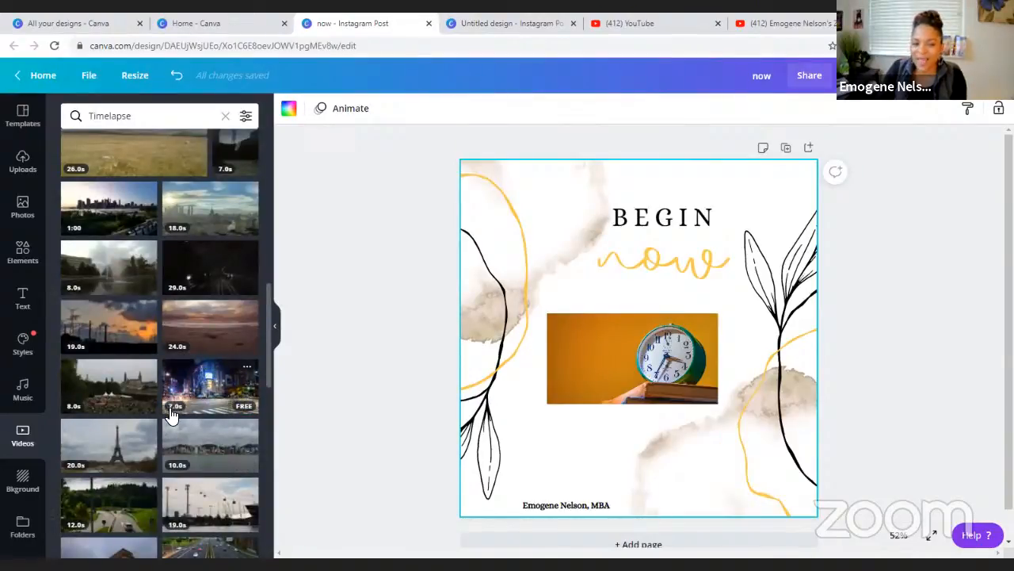
{"action": "left_click_drag", "start_coordinate": [607, 373], "coordinate": [617, 366]}
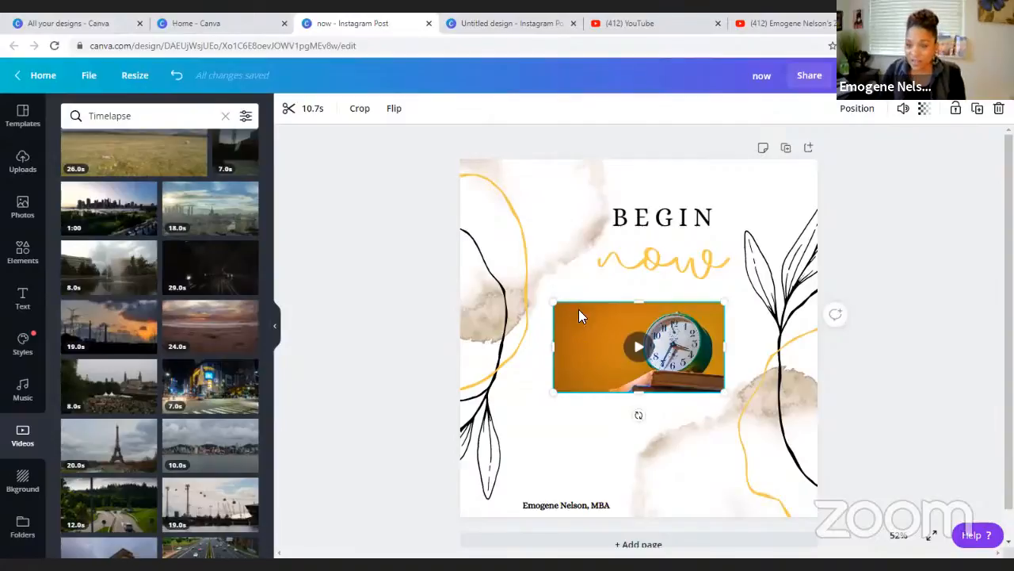
{"action": "left_click", "coordinate": [998, 108]}
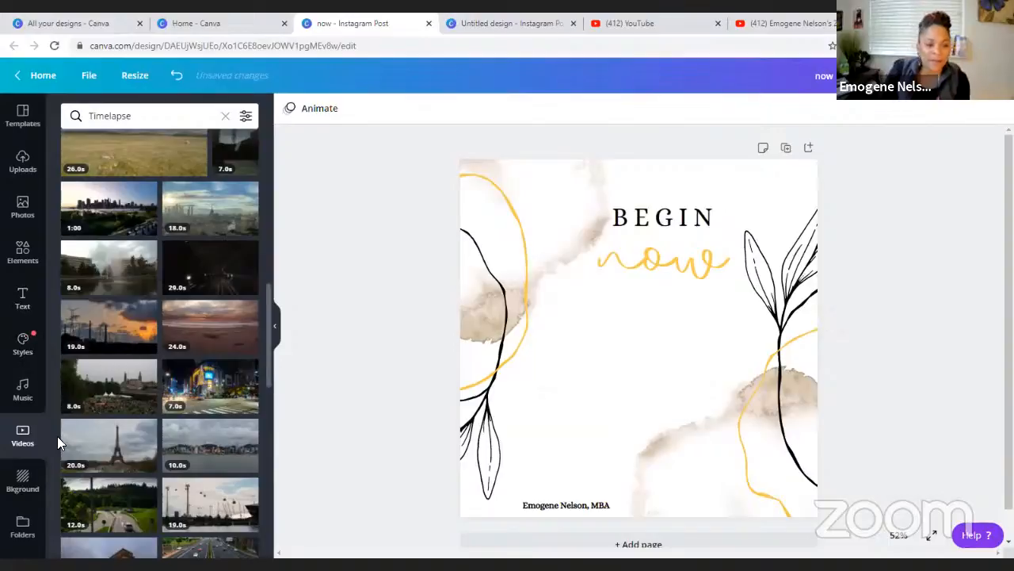
Search the elements for "butterfly" and place the flock of small butterflies in the page's upper-right corner, overlapping the BEGIN now text.
{"action": "scroll", "coordinate": [55, 318], "scroll_direction": "up", "scroll_amount": 3}
{"action": "scroll", "coordinate": [55, 319], "scroll_direction": "up", "scroll_amount": 5}
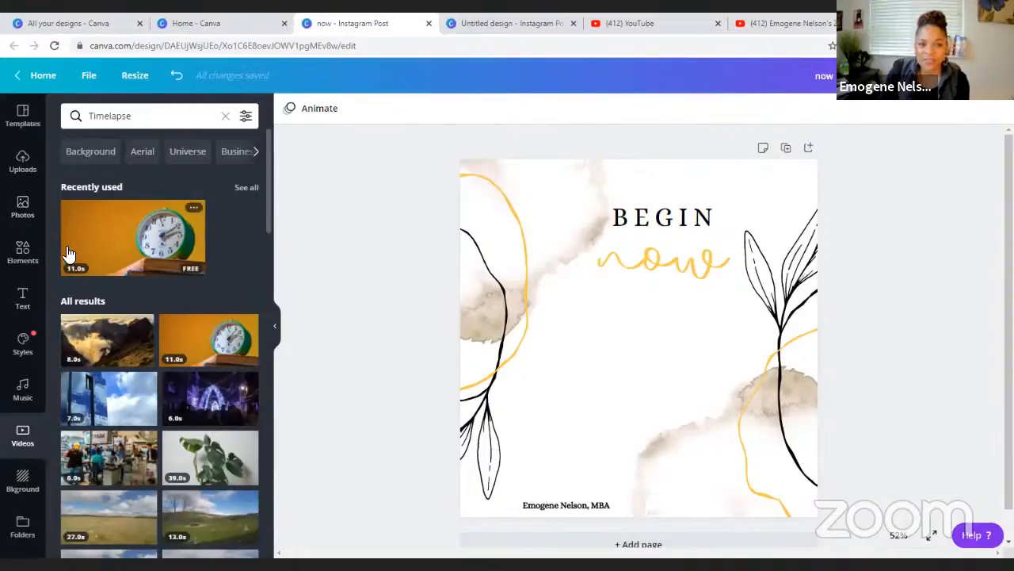
{"action": "left_click", "coordinate": [24, 254]}
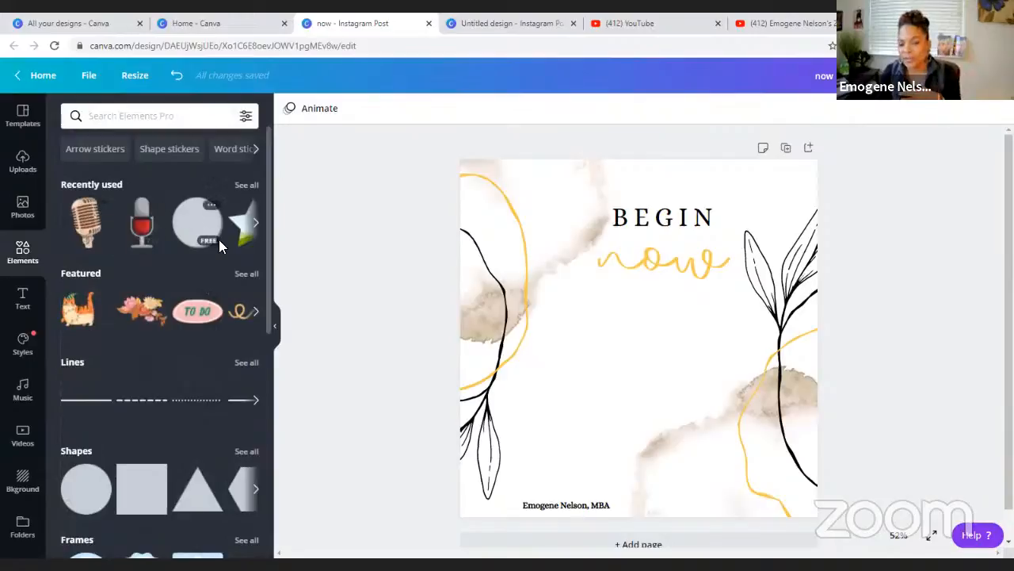
{"action": "left_click", "coordinate": [110, 117]}
{"action": "type", "text": "butterfly"}
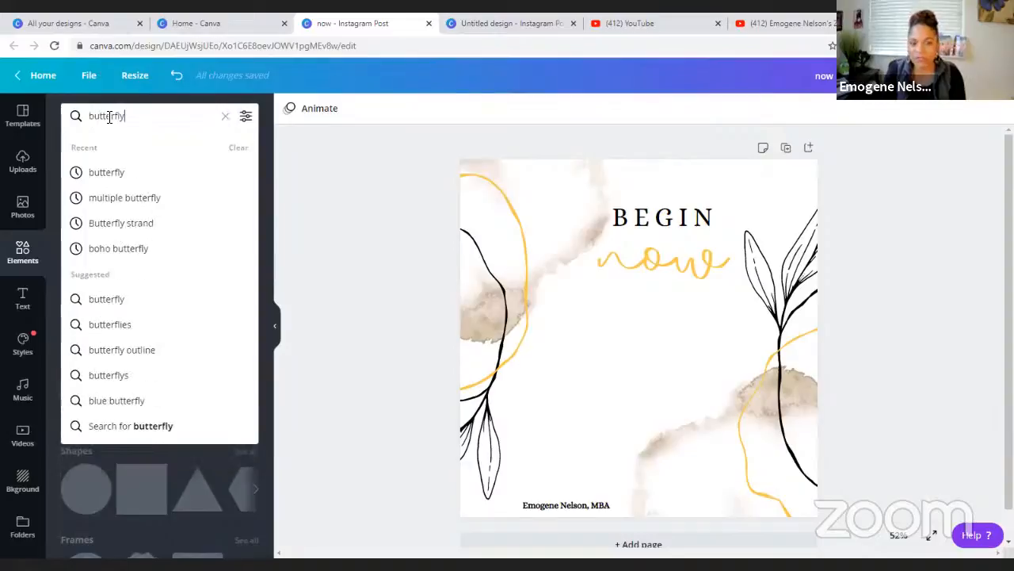
{"action": "key", "text": "Return"}
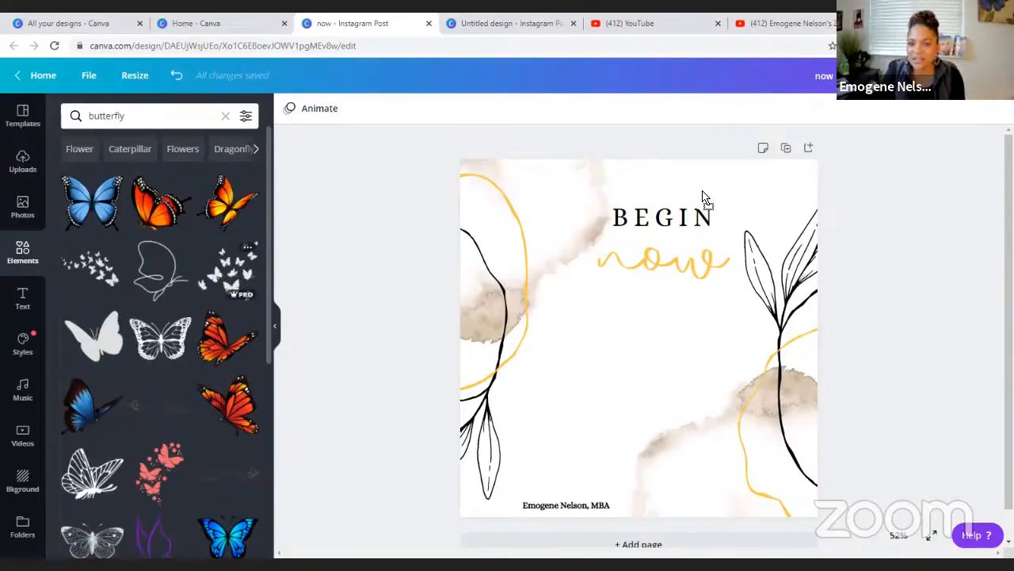
{"action": "left_click_drag", "start_coordinate": [709, 208], "coordinate": [713, 212]}
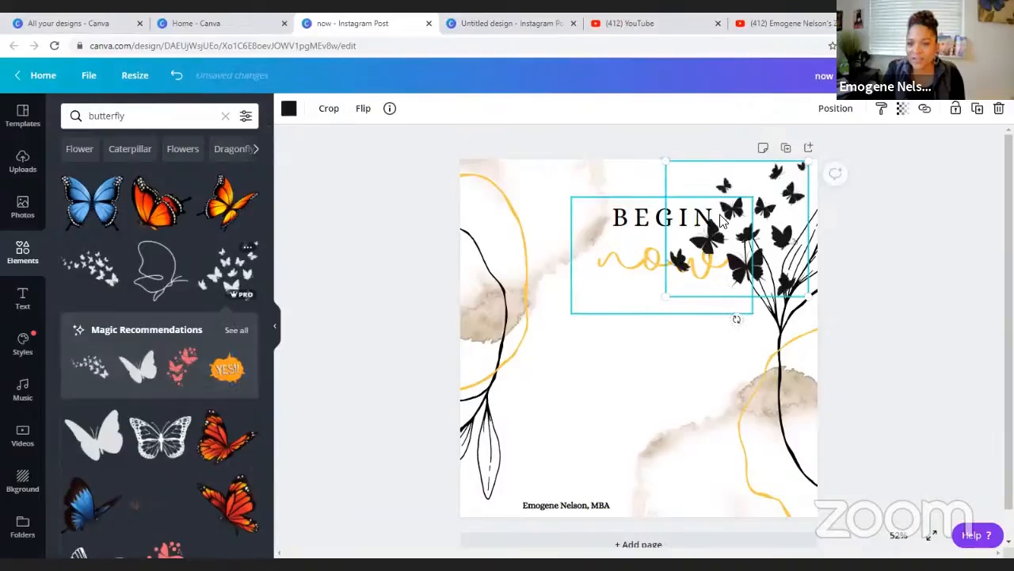
Send the butterfly flock two layers backward.
{"action": "left_click", "coordinate": [623, 347]}
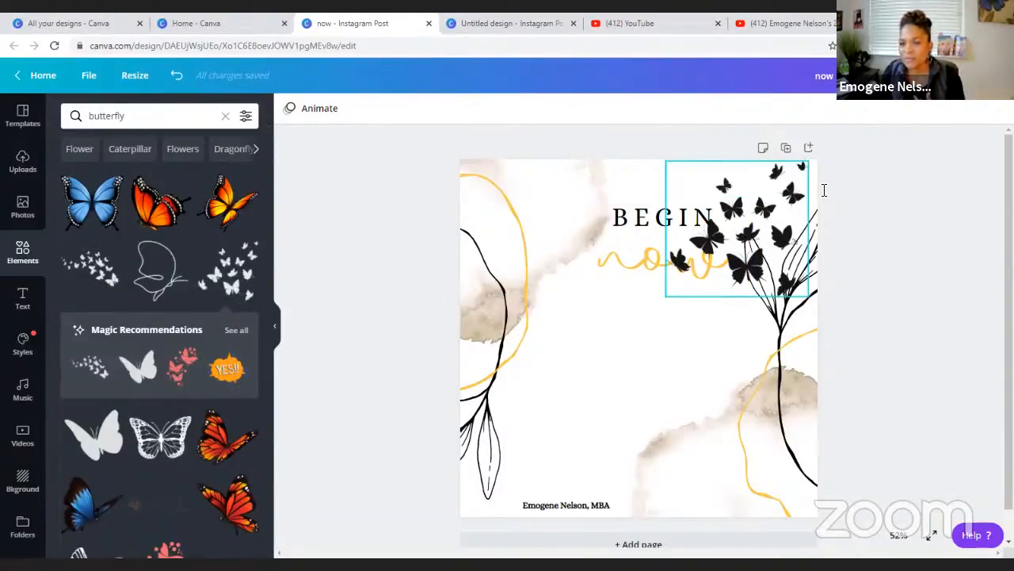
{"action": "left_click", "coordinate": [777, 213]}
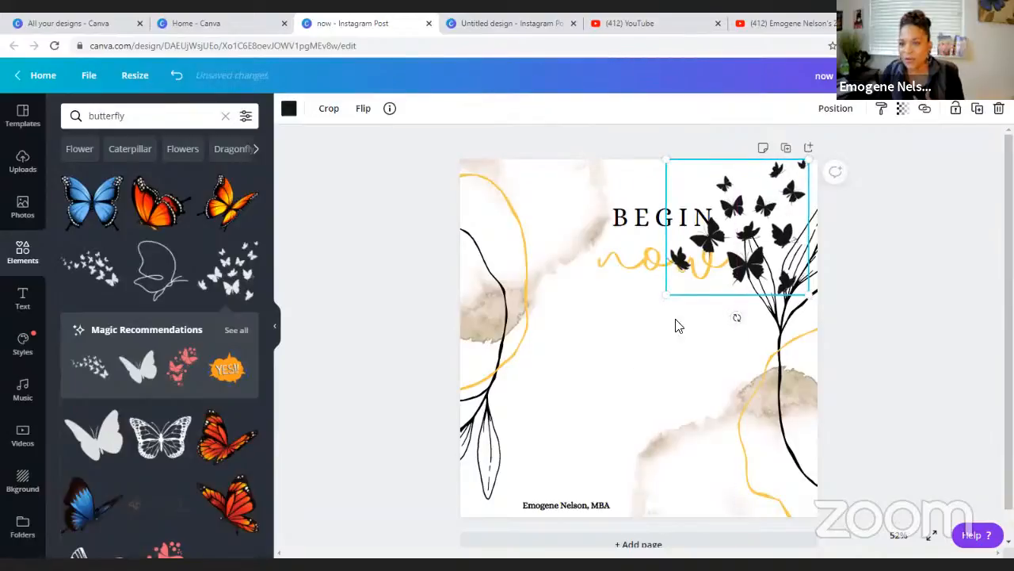
{"action": "left_click", "coordinate": [841, 111]}
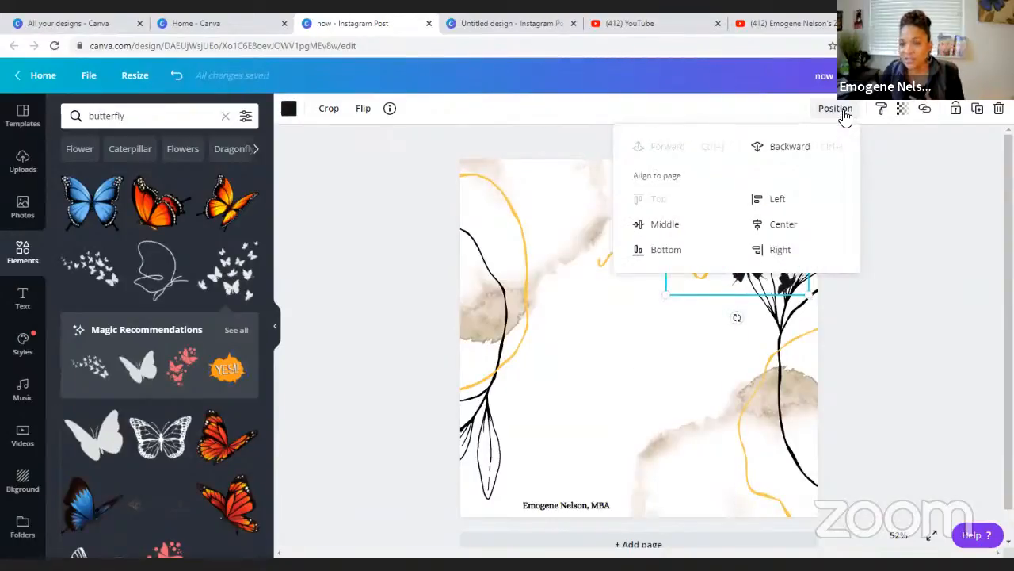
{"action": "left_click", "coordinate": [779, 148]}
{"action": "left_click", "coordinate": [775, 149]}
{"action": "left_click", "coordinate": [647, 408]}
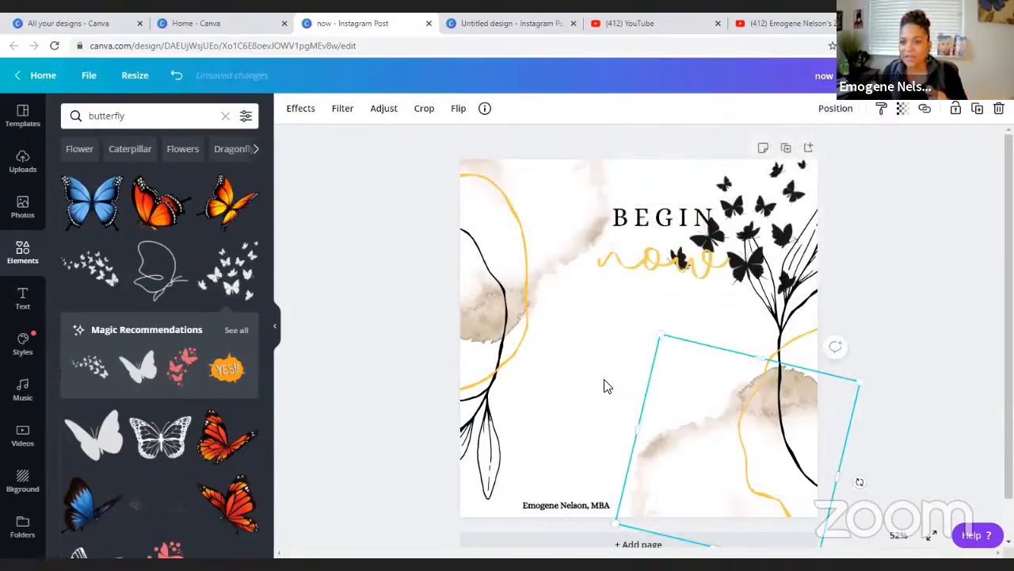
Send the BEGIN now text group one layer backward.
{"action": "left_click", "coordinate": [765, 251]}
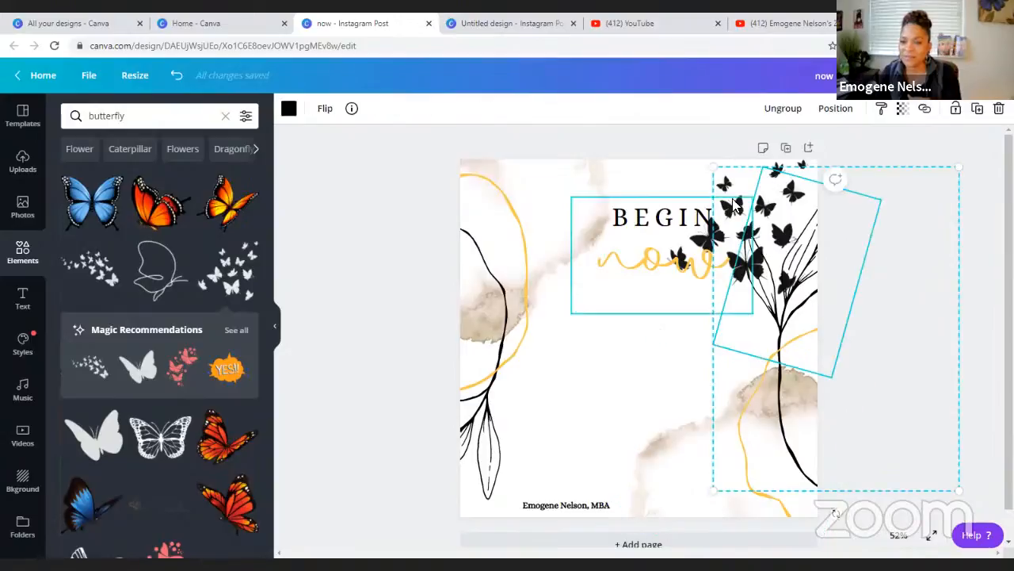
{"action": "left_click", "coordinate": [743, 202]}
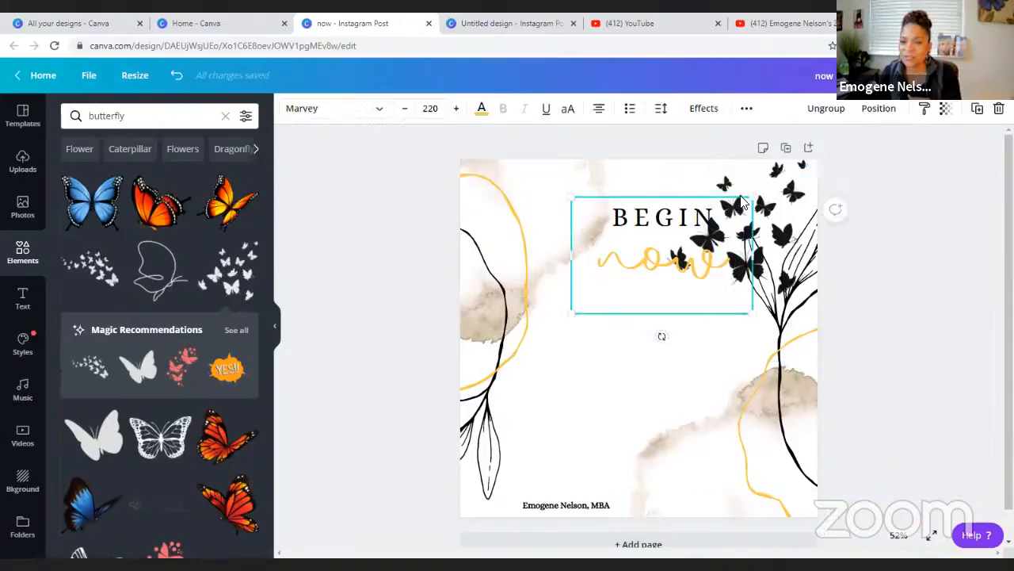
{"action": "left_click", "coordinate": [868, 119]}
{"action": "left_click", "coordinate": [814, 158]}
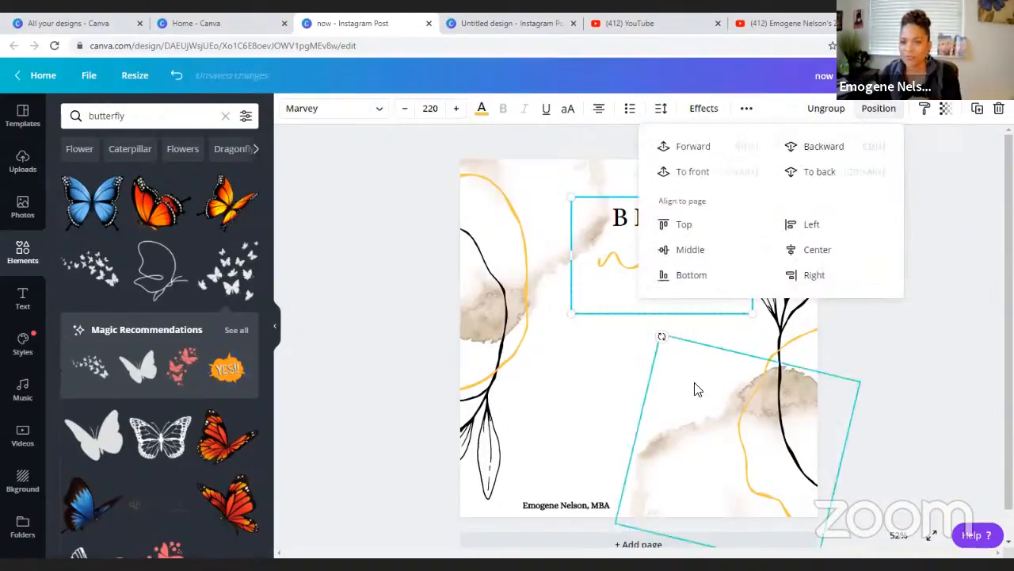
{"action": "left_click", "coordinate": [683, 371]}
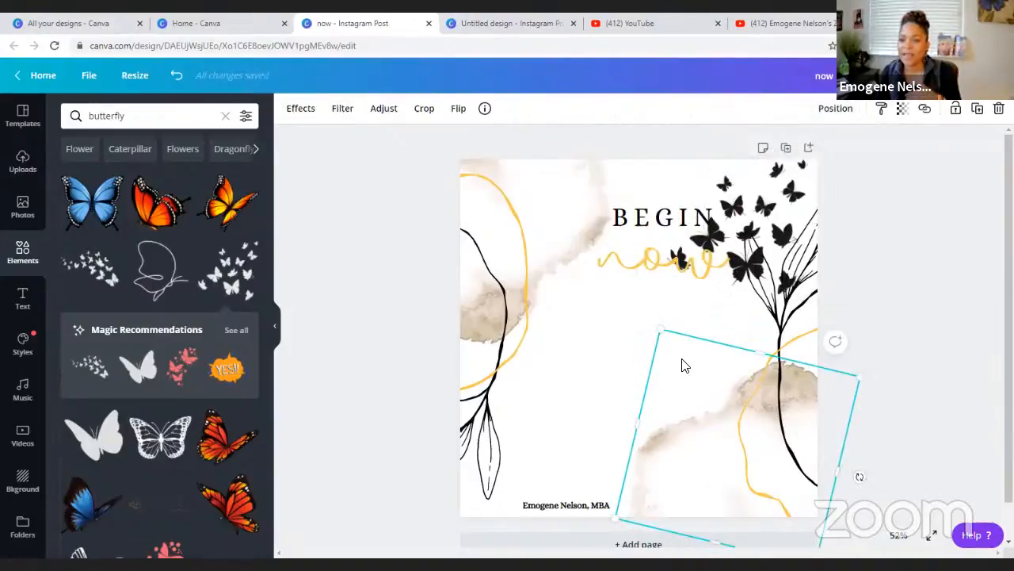
Nudge the BEGIN now group up and to the left and tilt it slightly counter-clockwise.
{"action": "left_click_drag", "start_coordinate": [676, 228], "coordinate": [661, 208]}
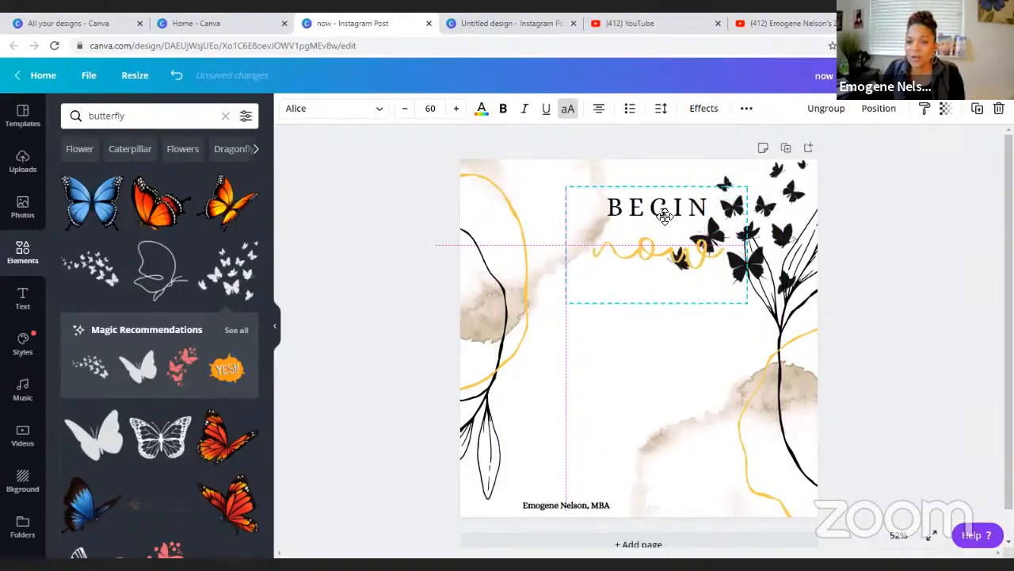
{"action": "left_click_drag", "start_coordinate": [660, 324], "coordinate": [613, 379]}
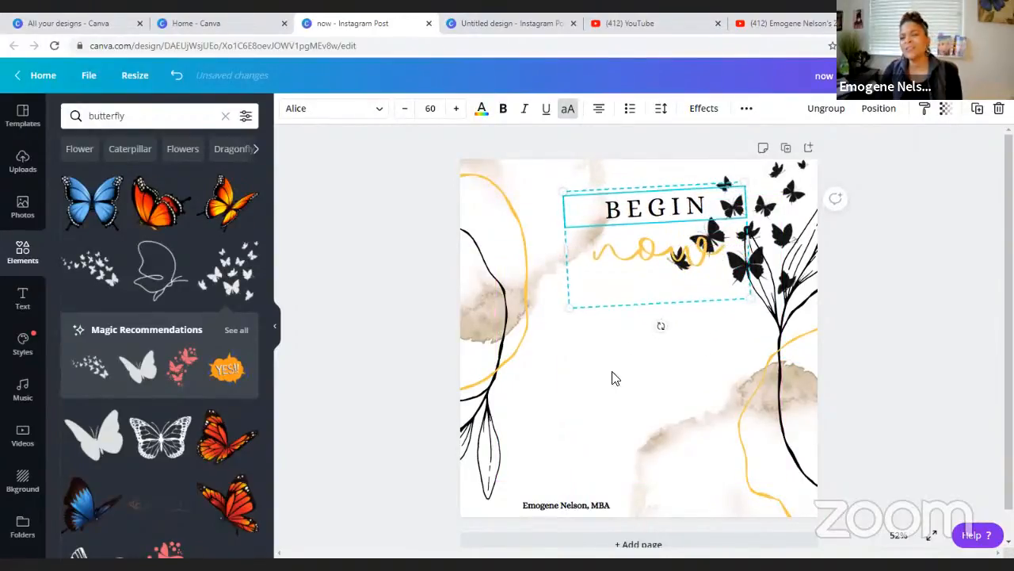
{"action": "left_click", "coordinate": [618, 349]}
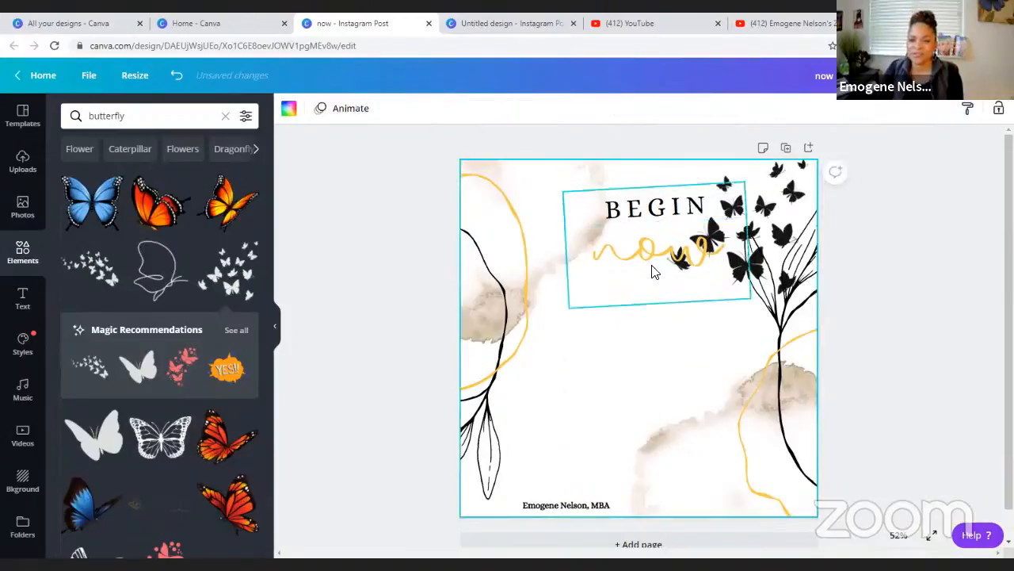
Straighten the BEGIN now group and move it down and to the left, clear of most of the butterflies.
{"action": "left_click", "coordinate": [655, 271]}
{"action": "left_click_drag", "start_coordinate": [668, 323], "coordinate": [657, 350]}
{"action": "left_click", "coordinate": [561, 408]}
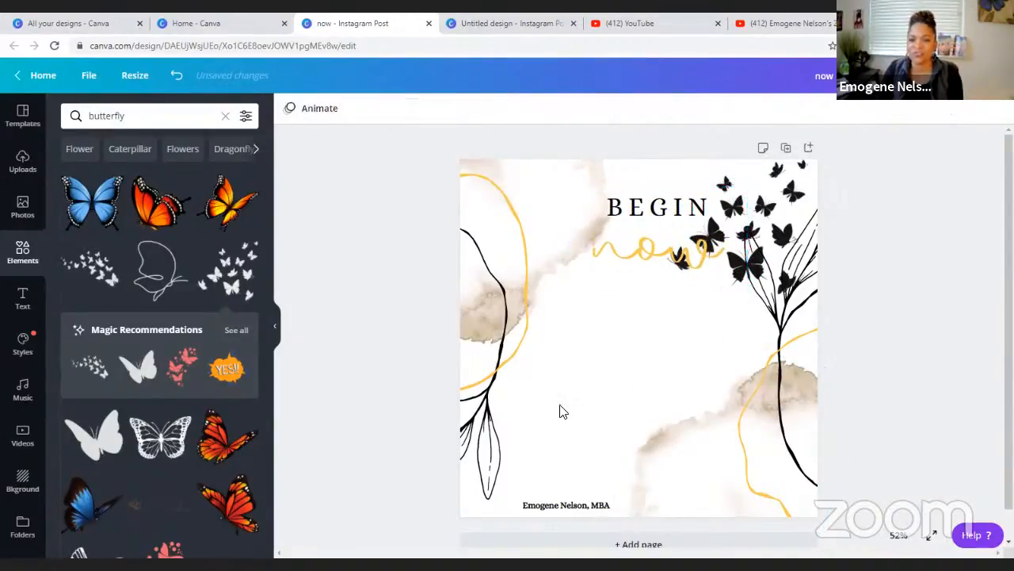
{"action": "left_click_drag", "start_coordinate": [644, 242], "coordinate": [625, 268]}
{"action": "left_click", "coordinate": [705, 369]}
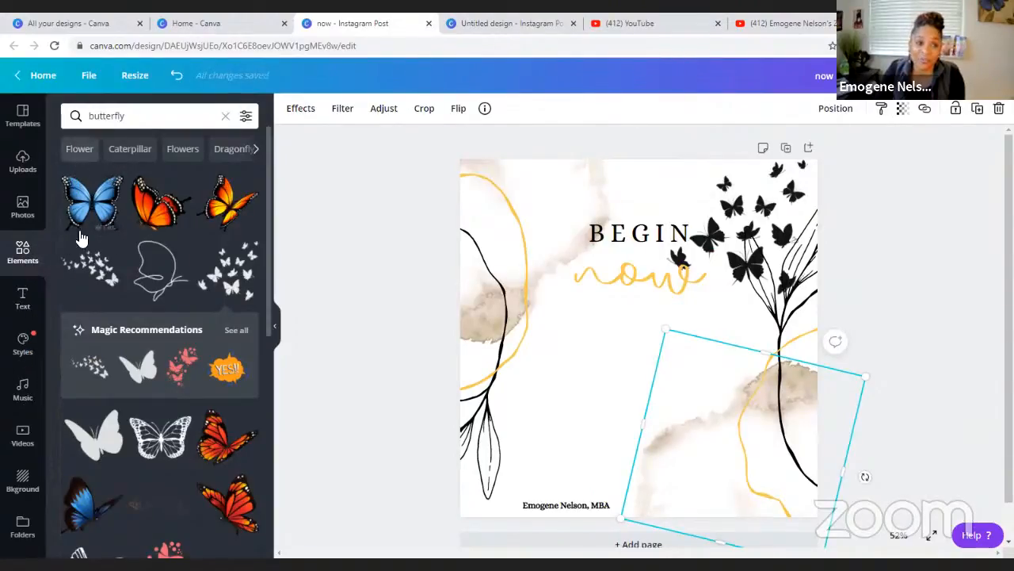
Clear the butterfly search and add the portrait torn-paper frame from the full Frames collection below "now".
{"action": "left_click", "coordinate": [259, 152]}
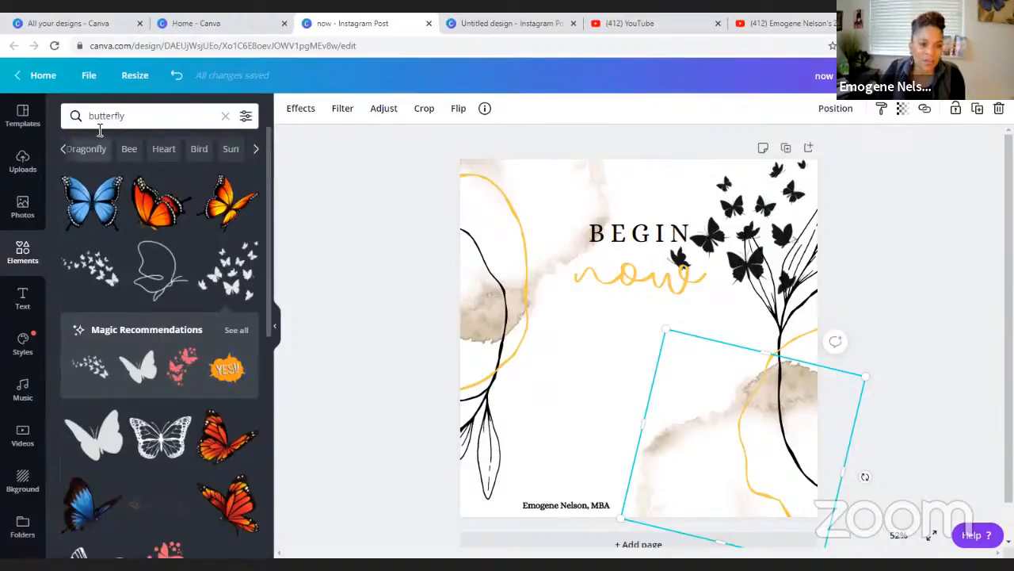
{"action": "scroll", "coordinate": [88, 261], "scroll_direction": "down", "scroll_amount": 10}
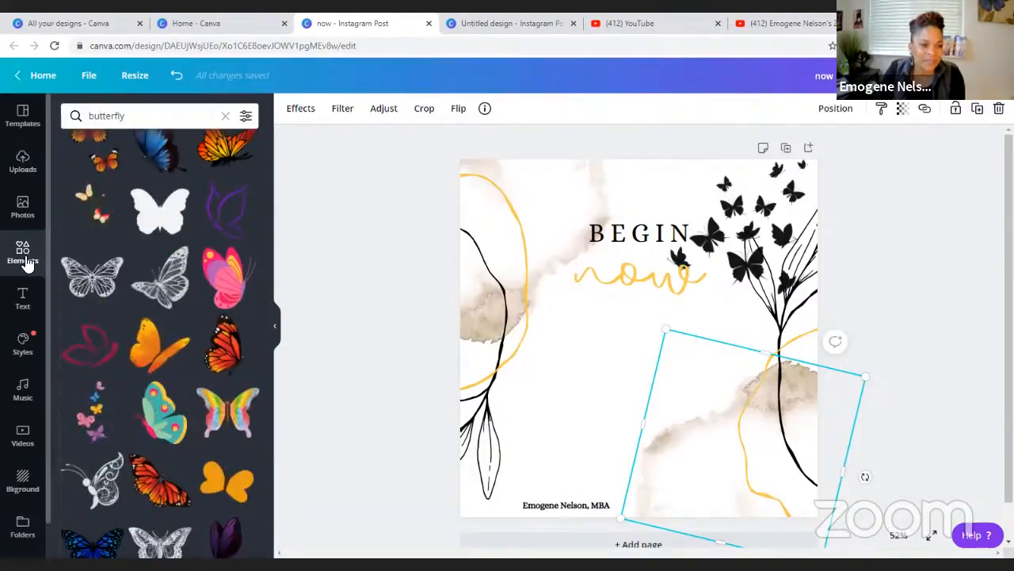
{"action": "scroll", "coordinate": [152, 292], "scroll_direction": "up", "scroll_amount": 10}
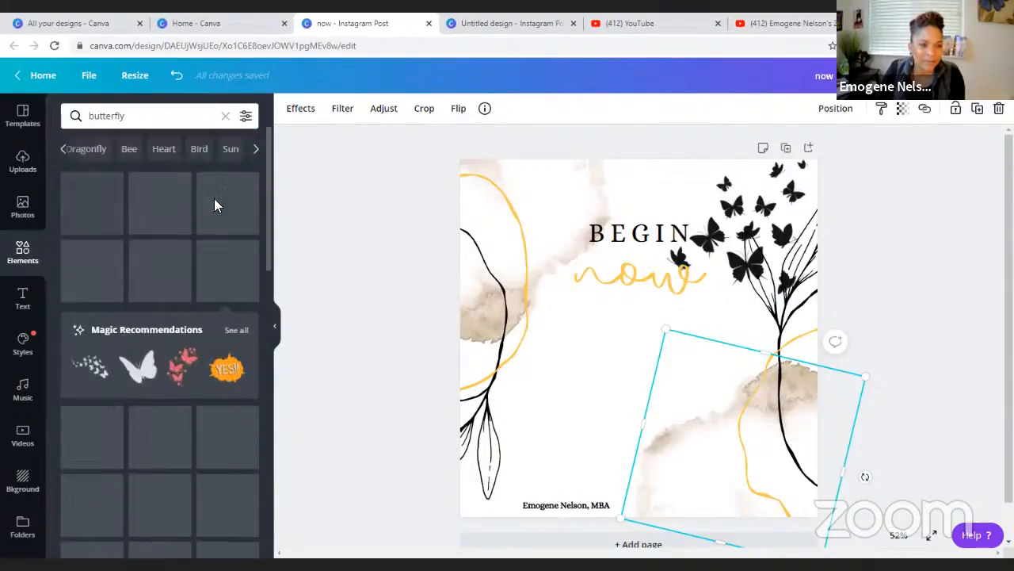
{"action": "left_click", "coordinate": [225, 117]}
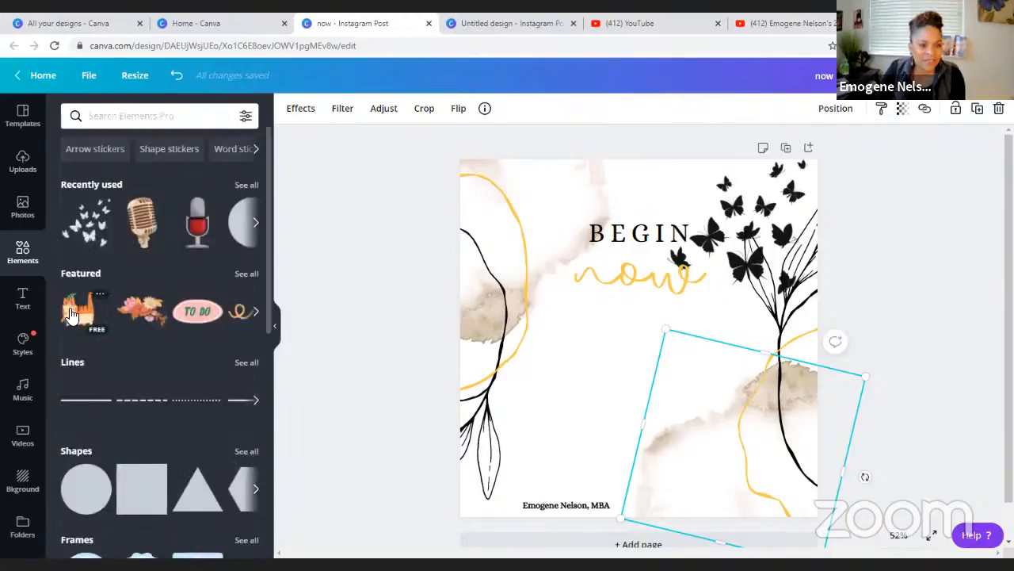
{"action": "scroll", "coordinate": [87, 439], "scroll_direction": "down", "scroll_amount": 4}
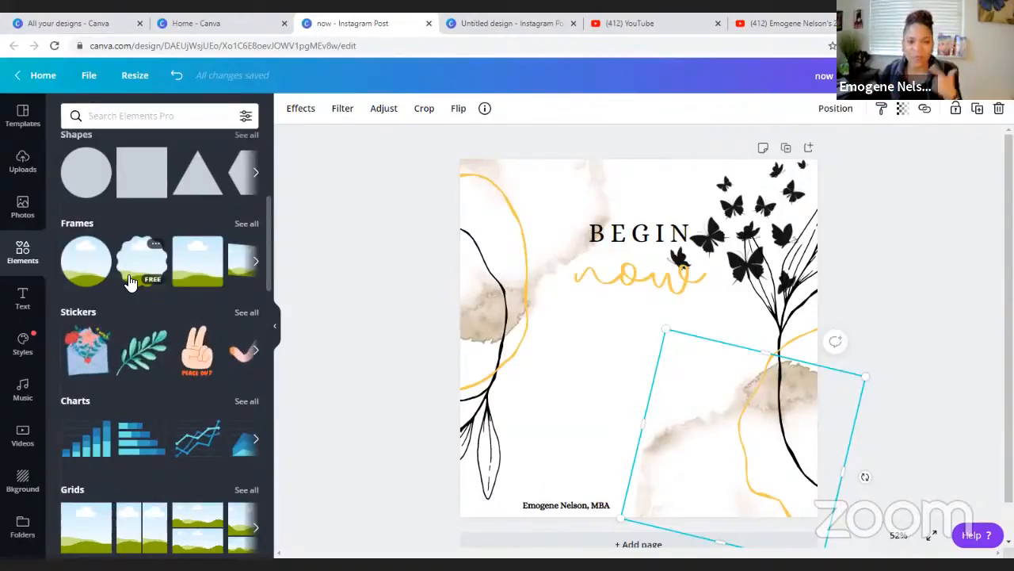
{"action": "left_click", "coordinate": [246, 225]}
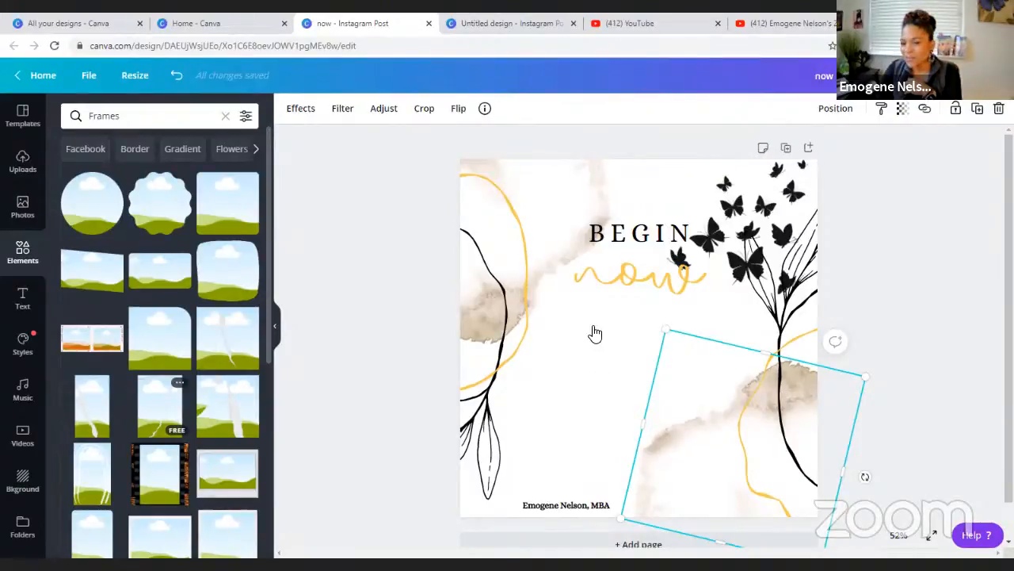
{"action": "left_click_drag", "start_coordinate": [595, 332], "coordinate": [596, 335]}
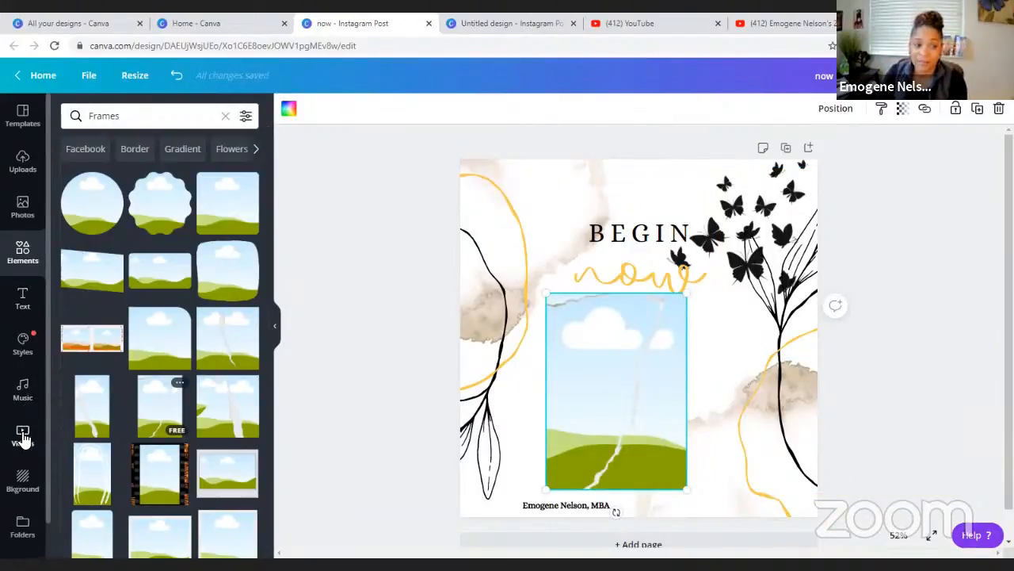
Bring up the Timelapse videos and nudge the torn-paper frame slightly down and to the right.
{"action": "left_click", "coordinate": [23, 436]}
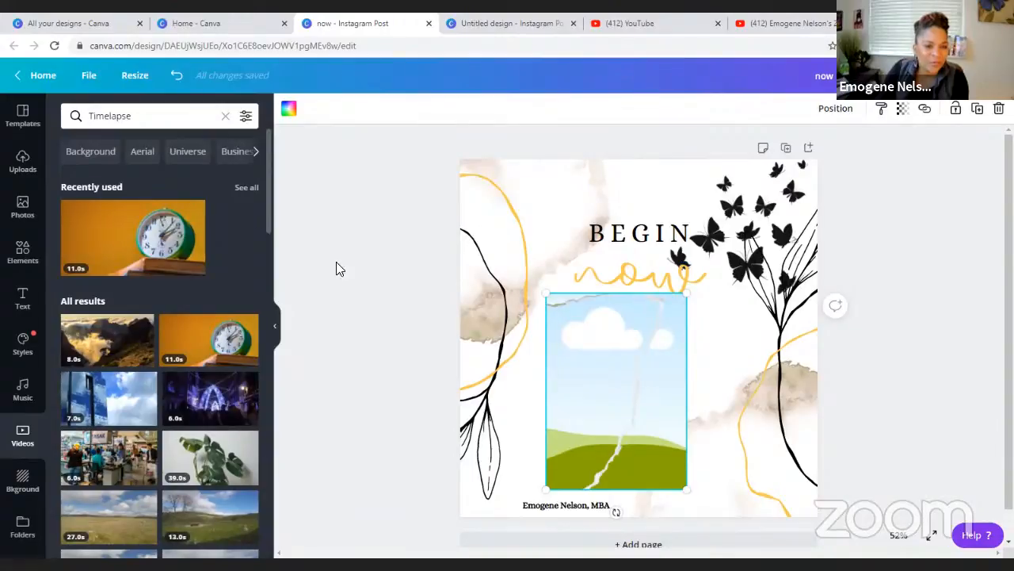
{"action": "left_click_drag", "start_coordinate": [616, 360], "coordinate": [626, 364]}
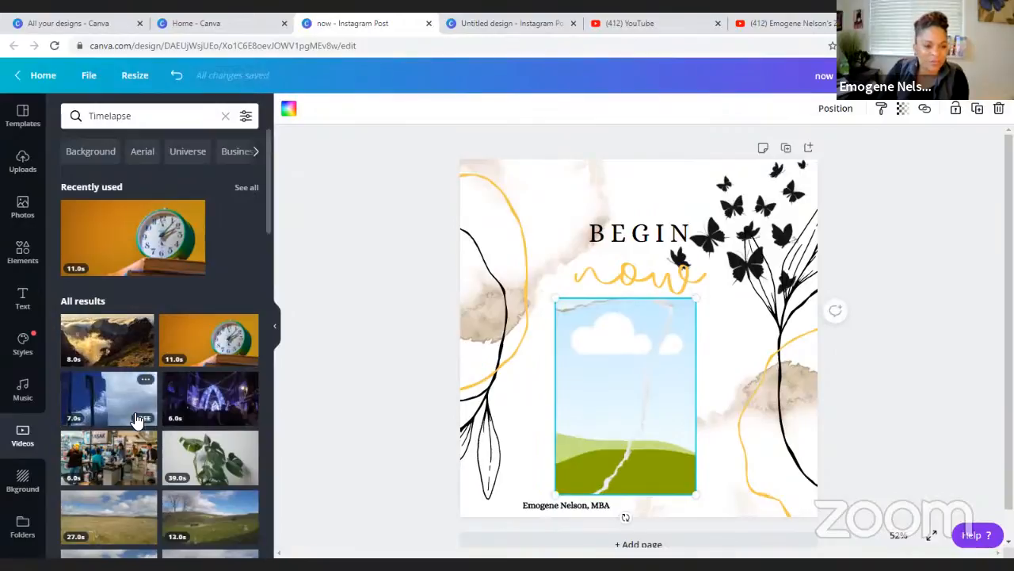
Browse the Timelapse video results for a clip to put in the torn-paper frame.
{"action": "scroll", "coordinate": [136, 420], "scroll_direction": "down", "scroll_amount": 5}
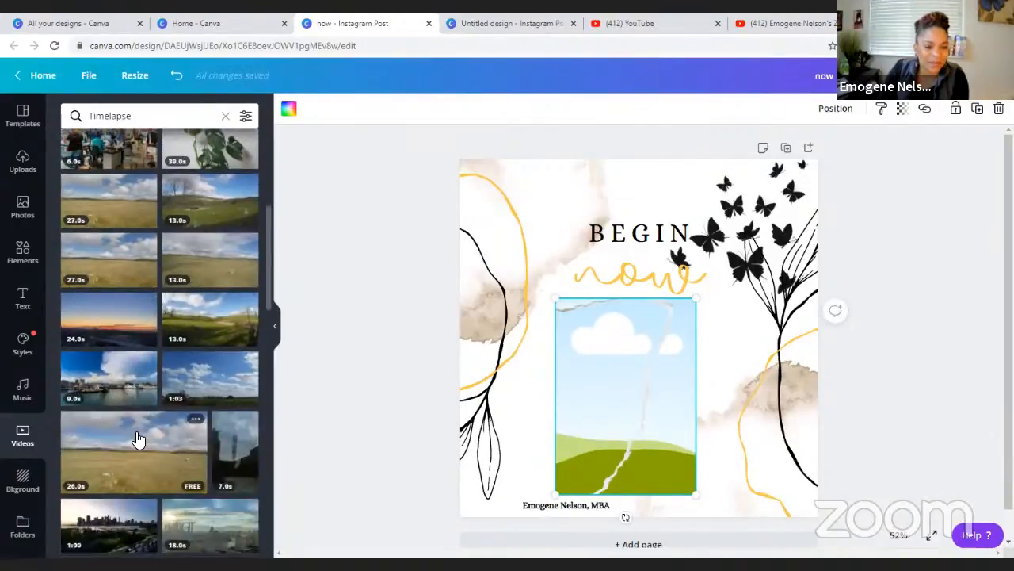
{"action": "scroll", "coordinate": [138, 439], "scroll_direction": "down", "scroll_amount": 2}
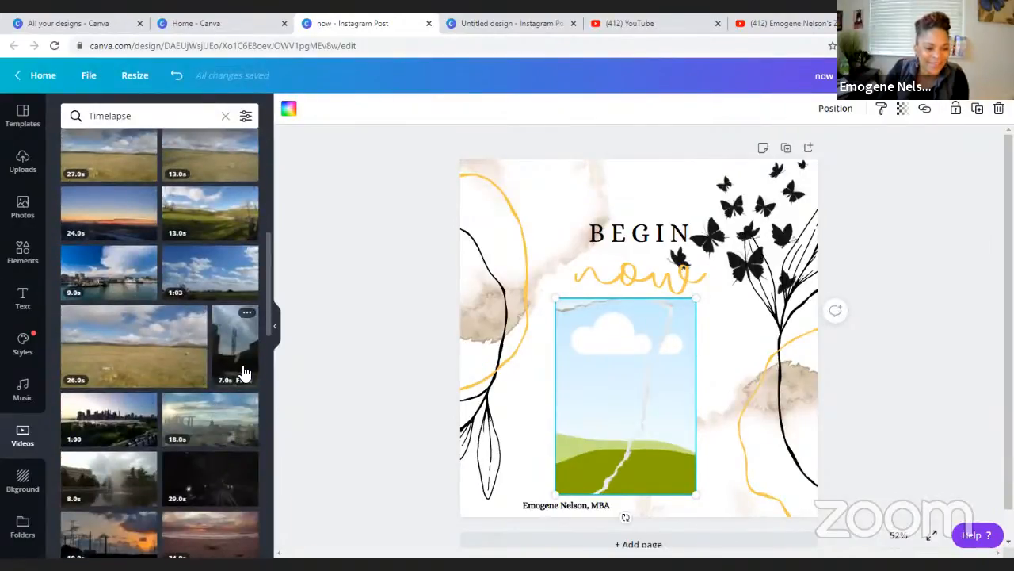
{"action": "scroll", "coordinate": [193, 471], "scroll_direction": "down", "scroll_amount": 3}
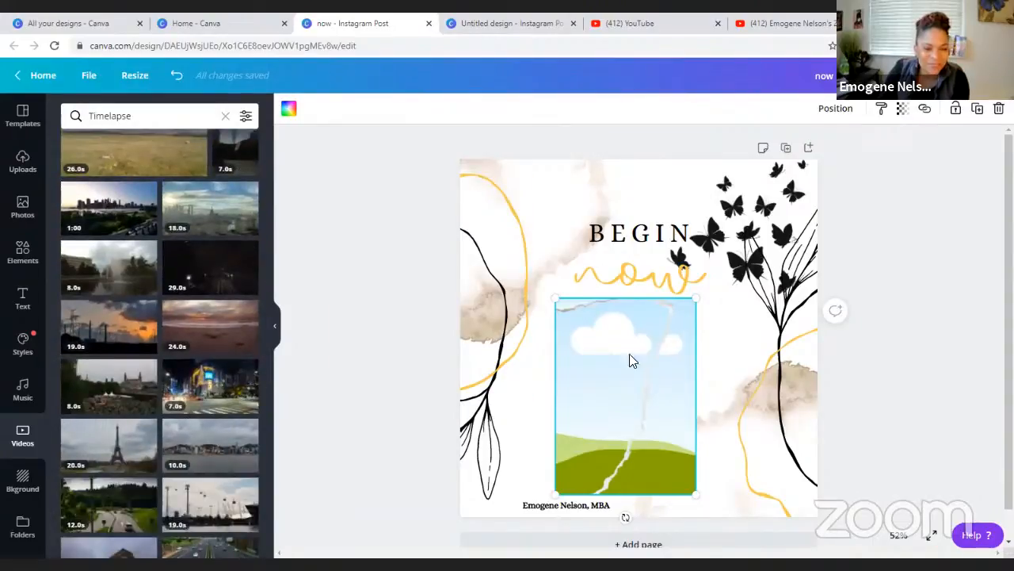
{"action": "scroll", "coordinate": [170, 459], "scroll_direction": "down", "scroll_amount": 3}
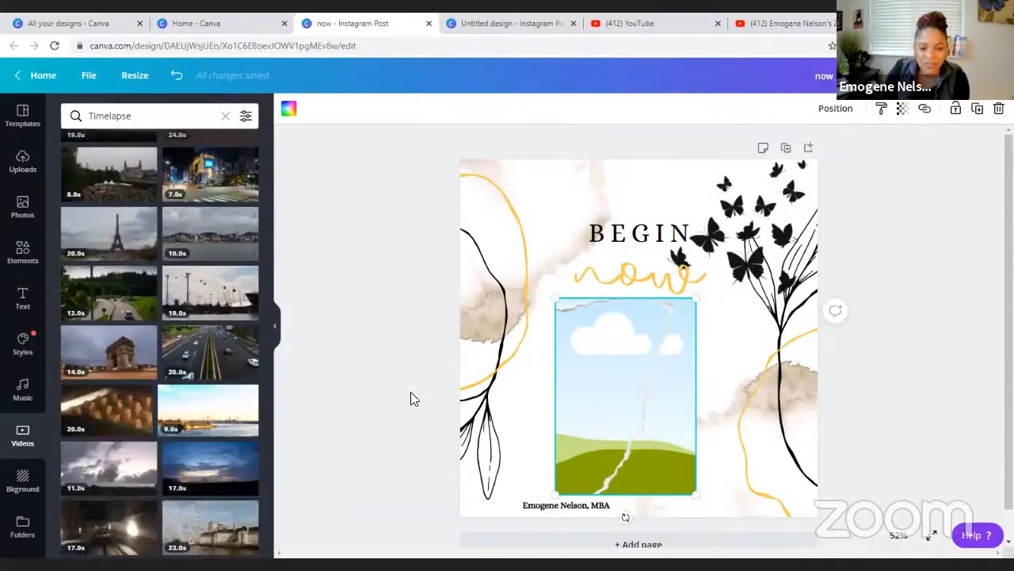
{"action": "scroll", "coordinate": [16, 455], "scroll_direction": "down", "scroll_amount": 1}
{"action": "scroll", "coordinate": [127, 440], "scroll_direction": "down", "scroll_amount": 1}
{"action": "scroll", "coordinate": [166, 435], "scroll_direction": "down", "scroll_amount": 10}
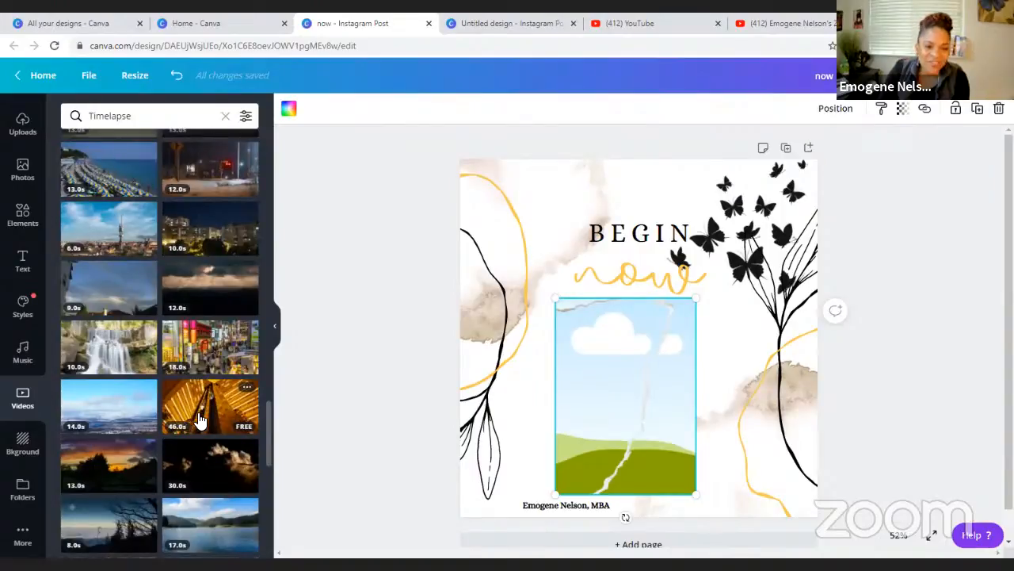
{"action": "scroll", "coordinate": [191, 412], "scroll_direction": "down", "scroll_amount": 5}
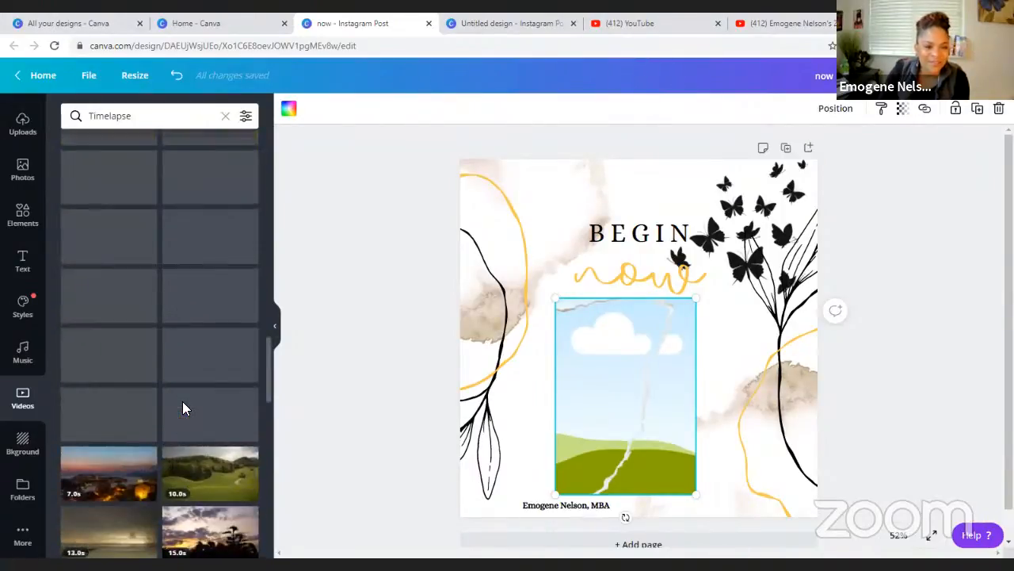
{"action": "scroll", "coordinate": [179, 382], "scroll_direction": "up", "scroll_amount": 6}
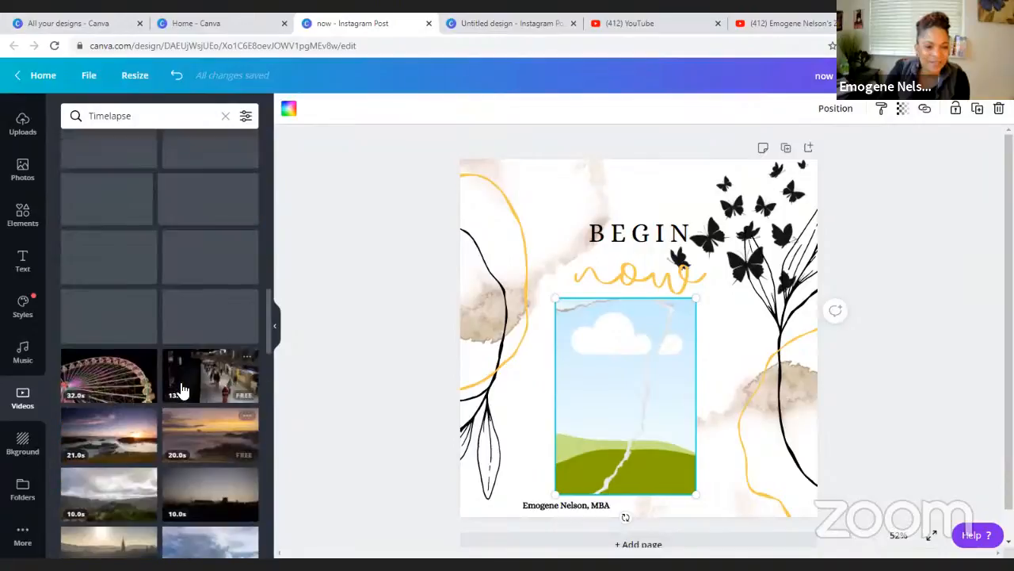
{"action": "scroll", "coordinate": [181, 391], "scroll_direction": "up", "scroll_amount": 2}
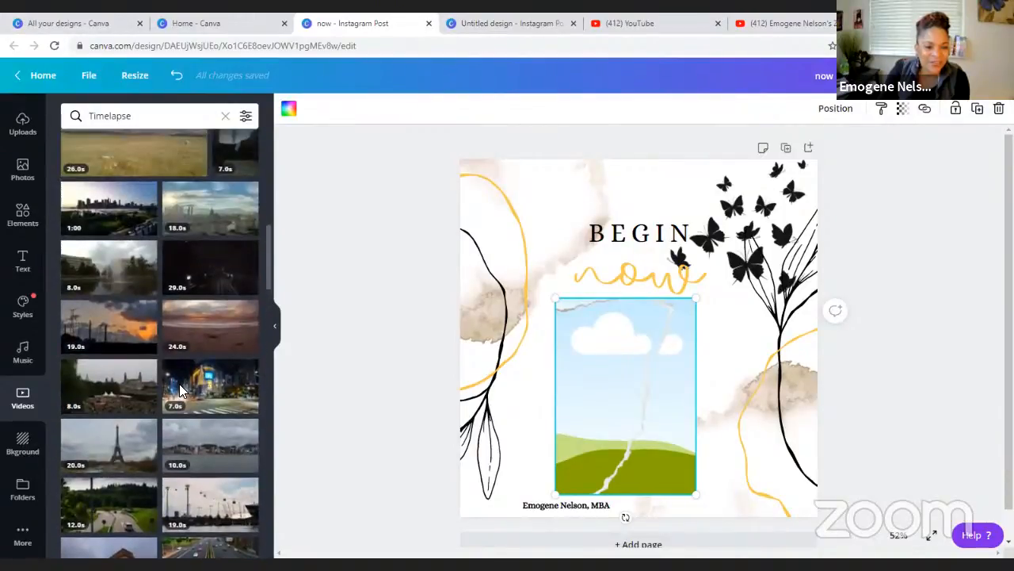
{"action": "scroll", "coordinate": [181, 392], "scroll_direction": "down", "scroll_amount": 10}
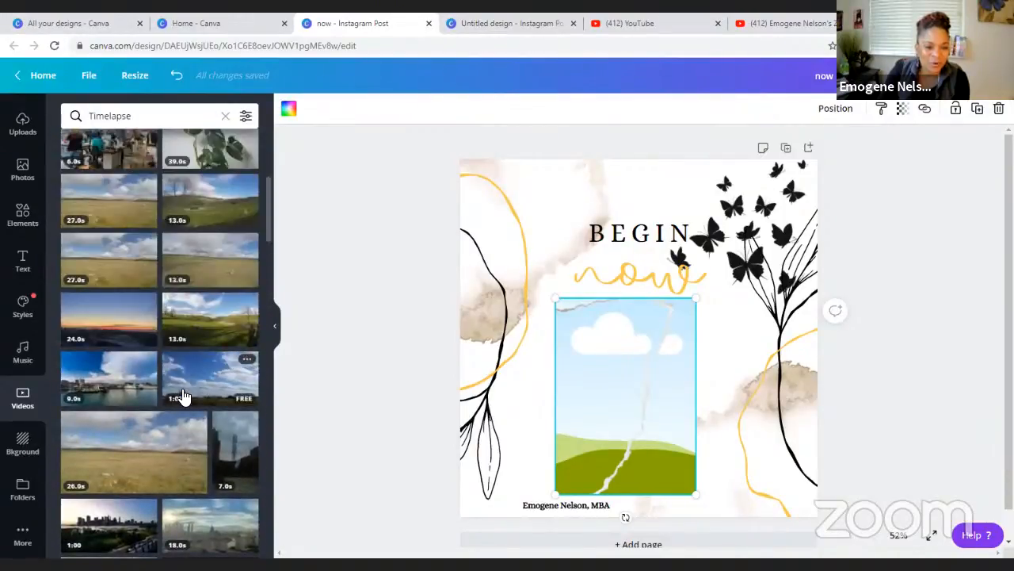
{"action": "scroll", "coordinate": [182, 393], "scroll_direction": "up", "scroll_amount": 10}
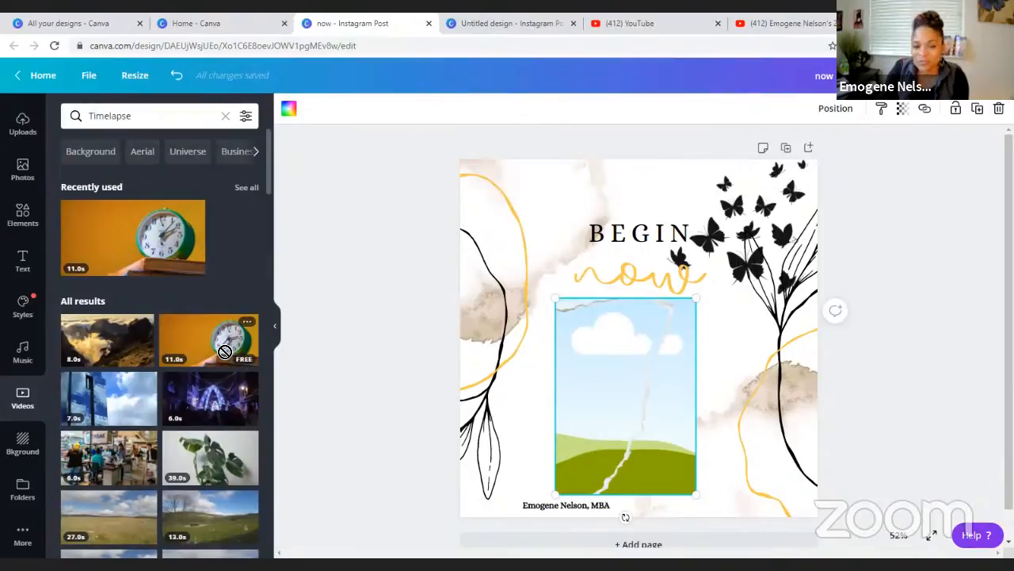
Fill the torn frame's left part with the 11-second clock video and its right part with the 6-second purple lights video.
{"action": "left_click_drag", "start_coordinate": [224, 354], "coordinate": [307, 375]}
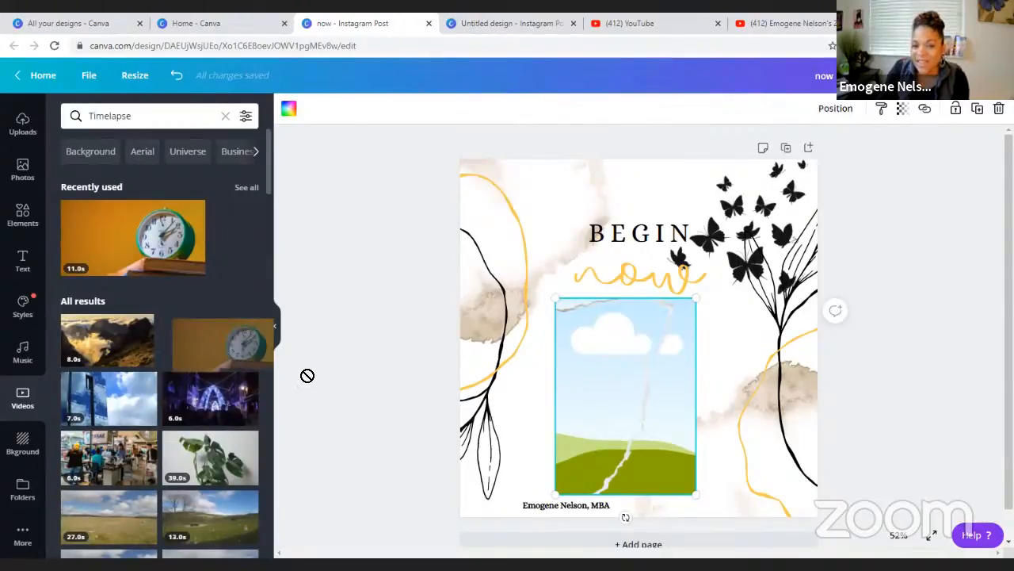
{"action": "left_click_drag", "start_coordinate": [412, 389], "coordinate": [468, 389]}
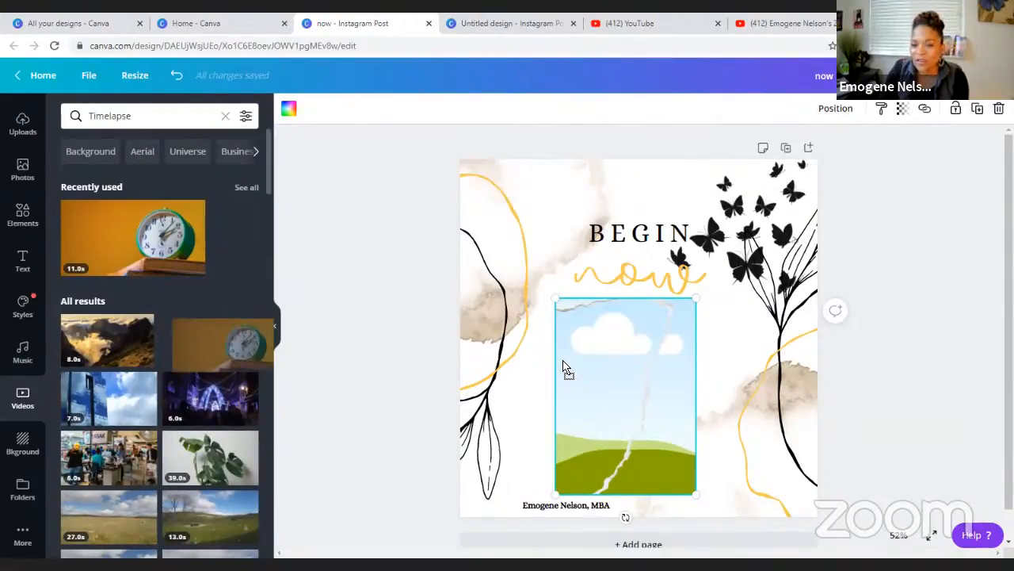
{"action": "left_click_drag", "start_coordinate": [580, 387], "coordinate": [577, 392]}
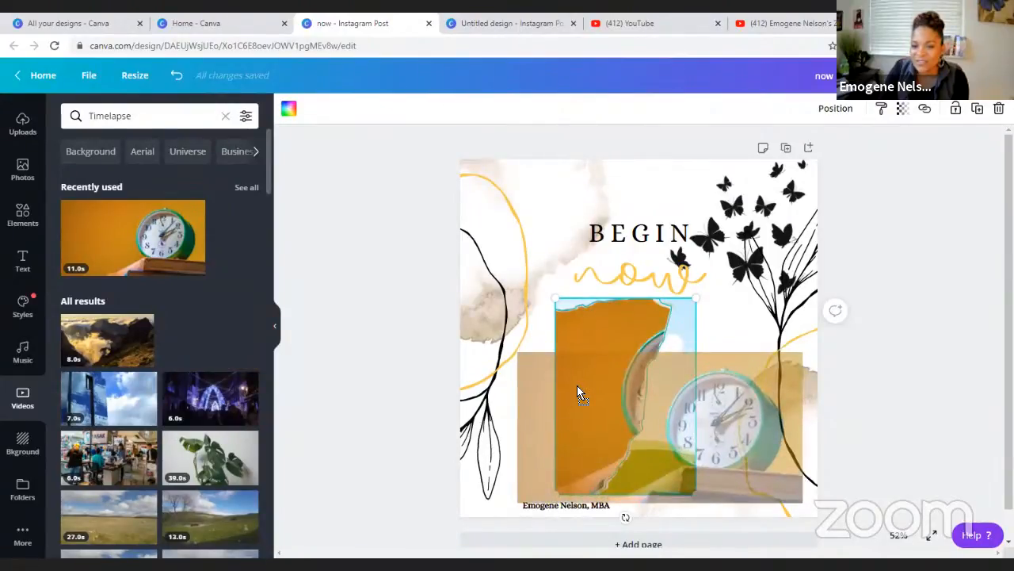
{"action": "left_click_drag", "start_coordinate": [577, 391], "coordinate": [573, 315]}
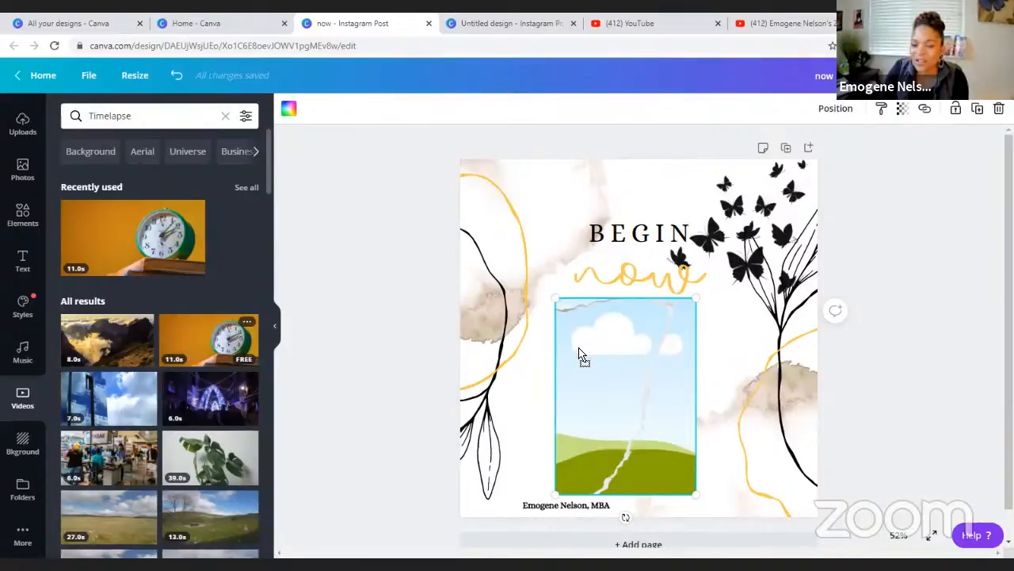
{"action": "left_click_drag", "start_coordinate": [579, 355], "coordinate": [582, 357]}
{"action": "left_click", "coordinate": [610, 393]}
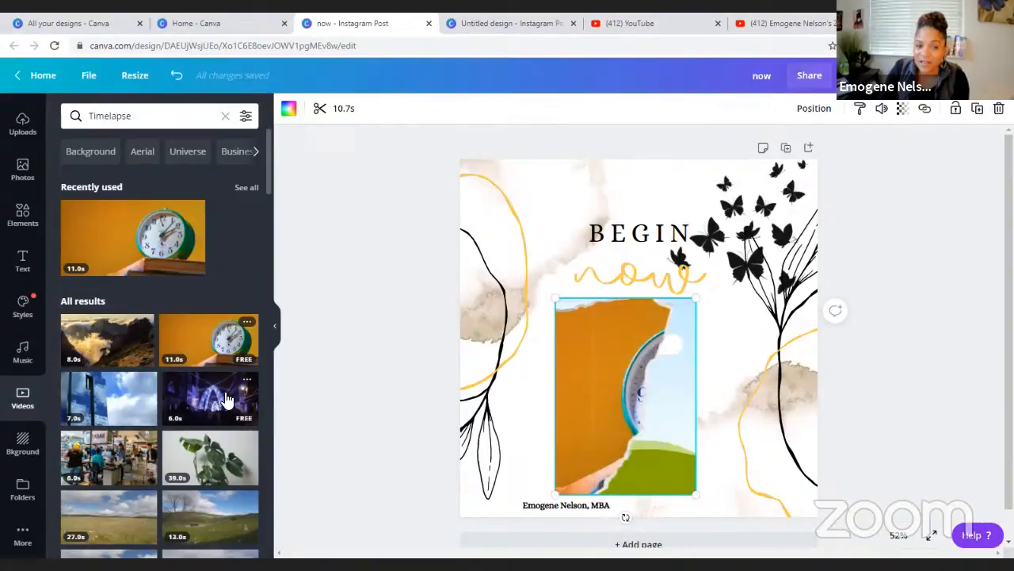
{"action": "left_click_drag", "start_coordinate": [623, 417], "coordinate": [654, 405]}
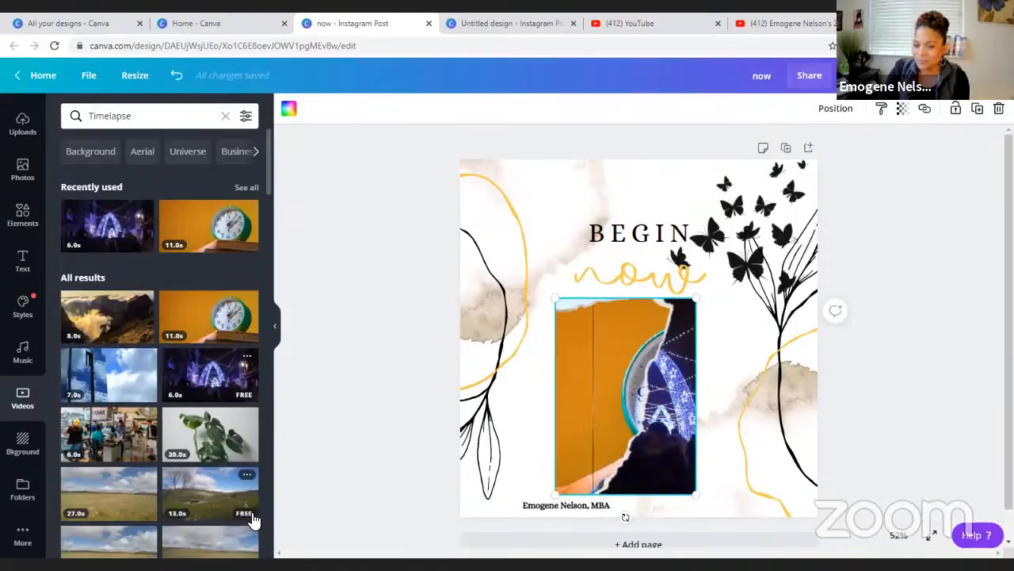
Delete only the clock video from the left part of the torn-paper frame.
{"action": "left_click", "coordinate": [594, 383]}
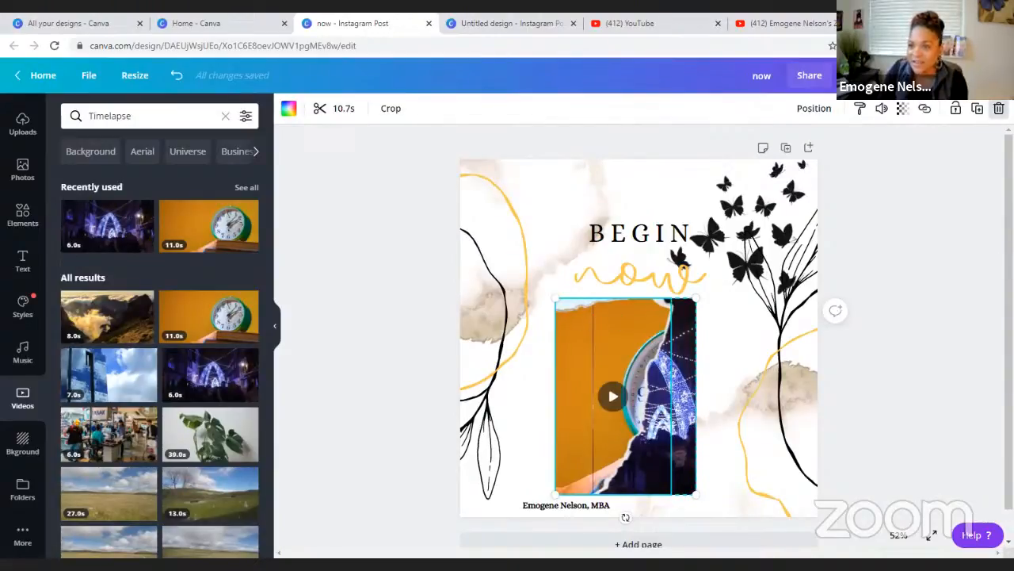
{"action": "left_click", "coordinate": [997, 111]}
{"action": "left_click", "coordinate": [998, 108]}
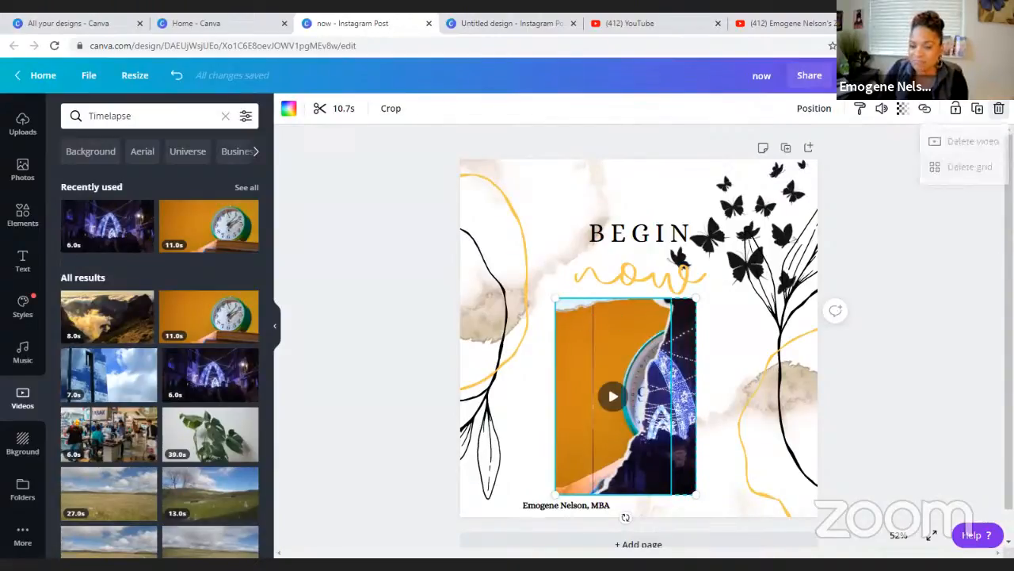
{"action": "left_click", "coordinate": [998, 108]}
{"action": "left_click", "coordinate": [989, 143]}
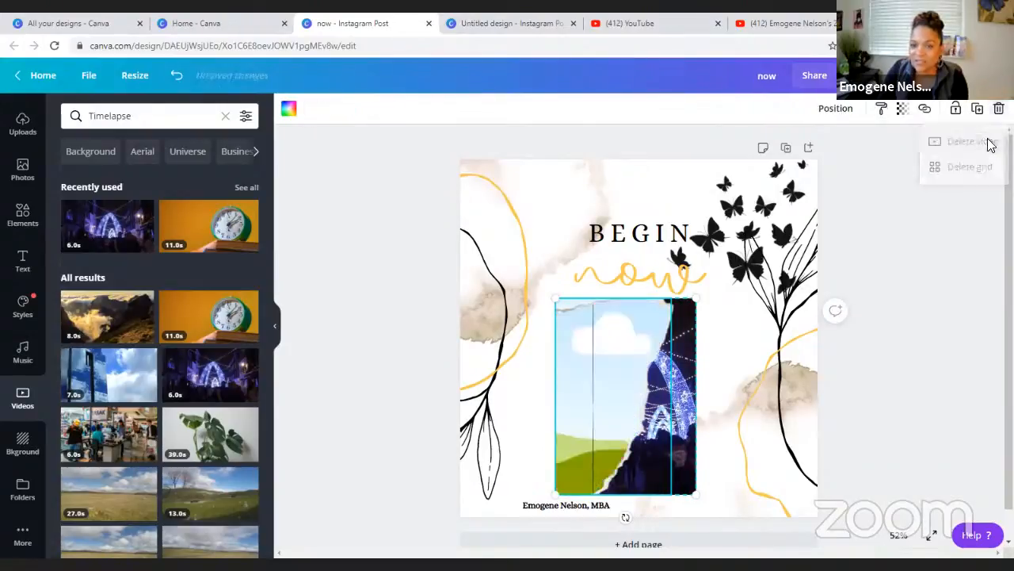
Fill the empty left part of the torn-paper frame with the 32-second Ferris wheel timelapse video.
{"action": "mouse_move", "coordinate": [153, 424]}
{"action": "scroll", "coordinate": [138, 410], "scroll_direction": "down", "scroll_amount": 3}
{"action": "scroll", "coordinate": [134, 389], "scroll_direction": "down", "scroll_amount": 5}
{"action": "scroll", "coordinate": [135, 387], "scroll_direction": "down", "scroll_amount": 5}
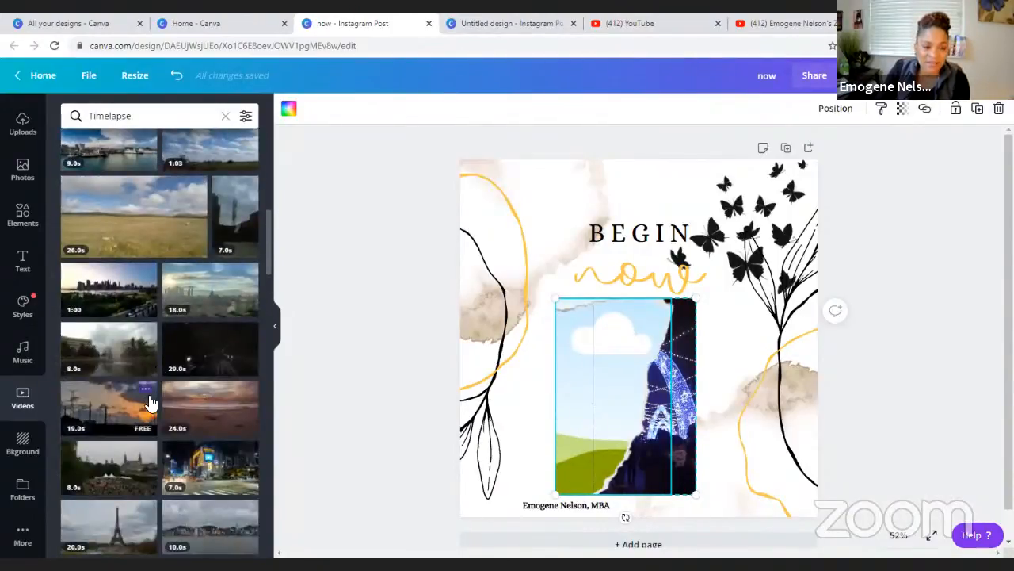
{"action": "scroll", "coordinate": [144, 392], "scroll_direction": "down", "scroll_amount": 5}
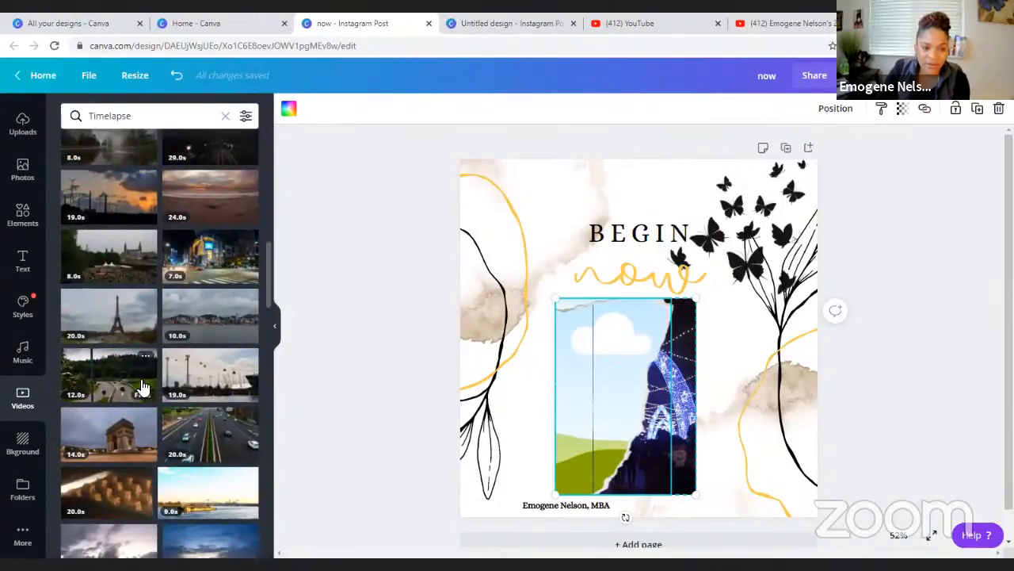
{"action": "scroll", "coordinate": [141, 379], "scroll_direction": "down", "scroll_amount": 5}
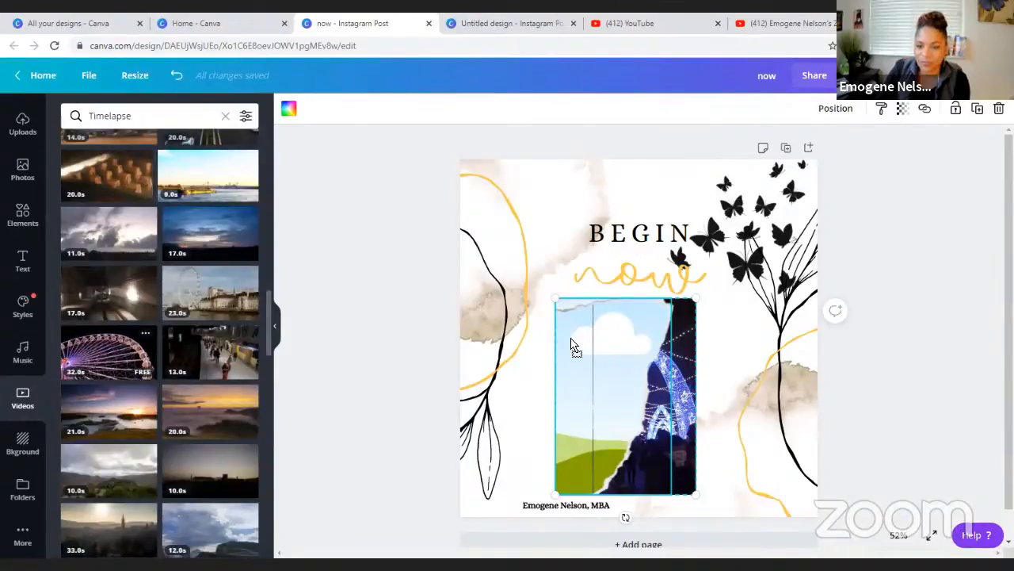
{"action": "left_click_drag", "start_coordinate": [578, 346], "coordinate": [576, 344]}
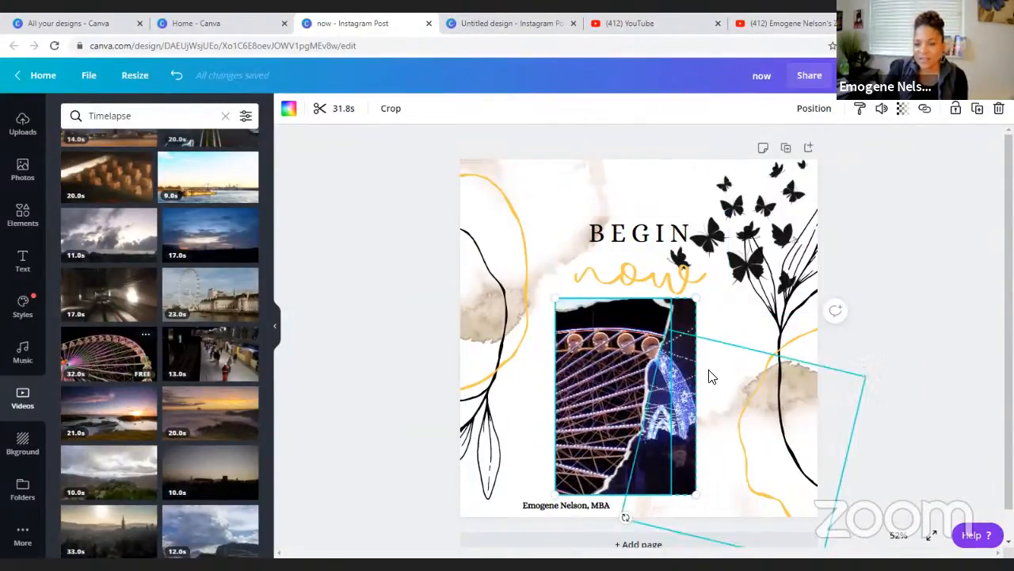
{"action": "left_click", "coordinate": [642, 196]}
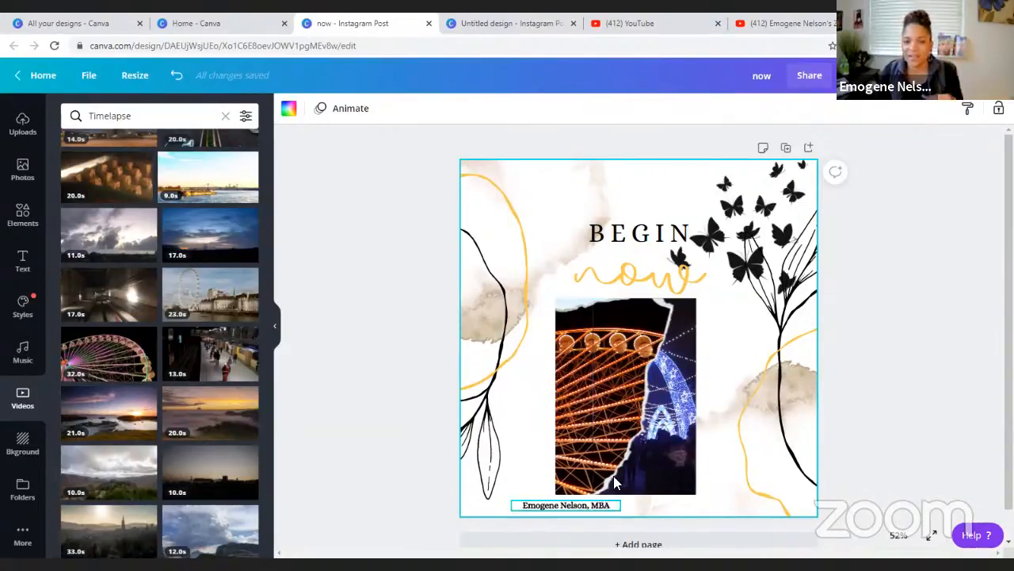
Delete the torn-paper frame together with its videos and add the rounded, slightly irregular square frame below "now".
{"action": "left_click", "coordinate": [646, 444]}
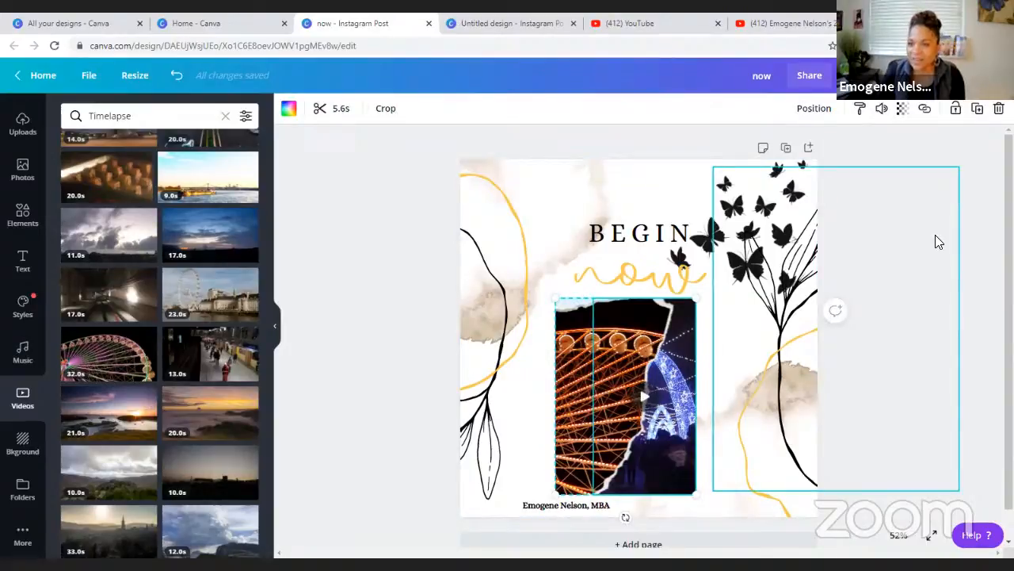
{"action": "left_click", "coordinate": [999, 109]}
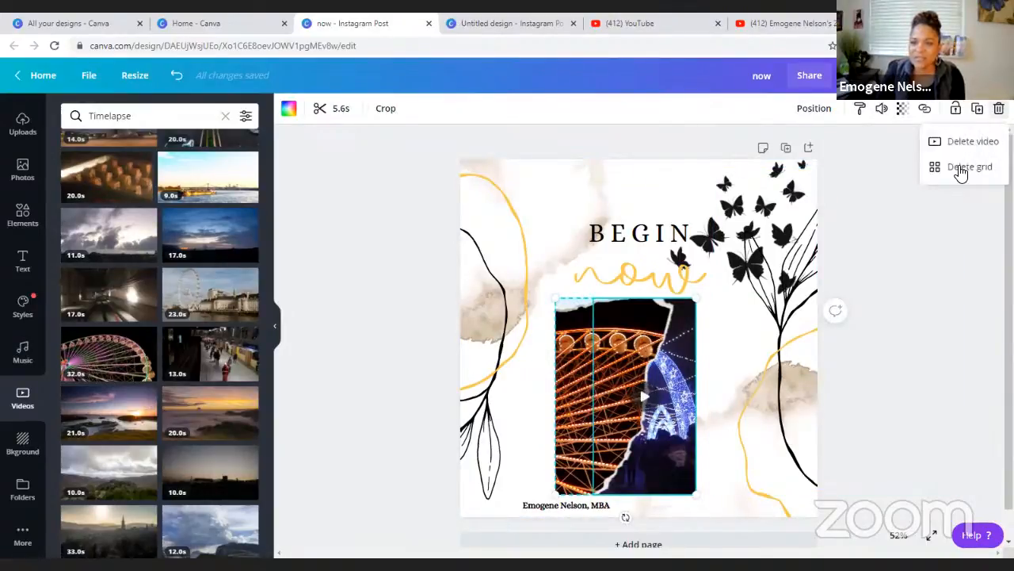
{"action": "left_click", "coordinate": [962, 169]}
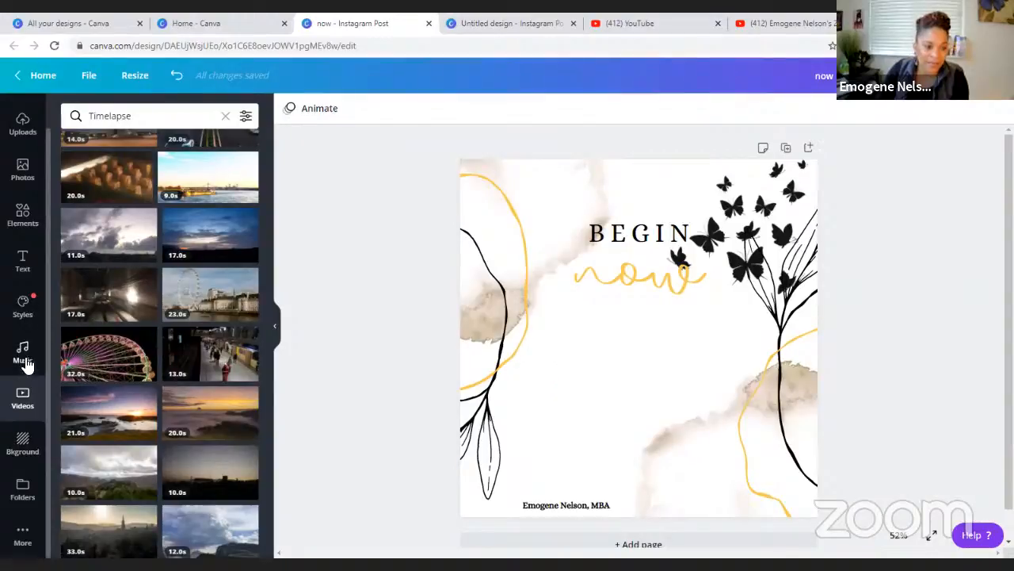
{"action": "left_click", "coordinate": [22, 215]}
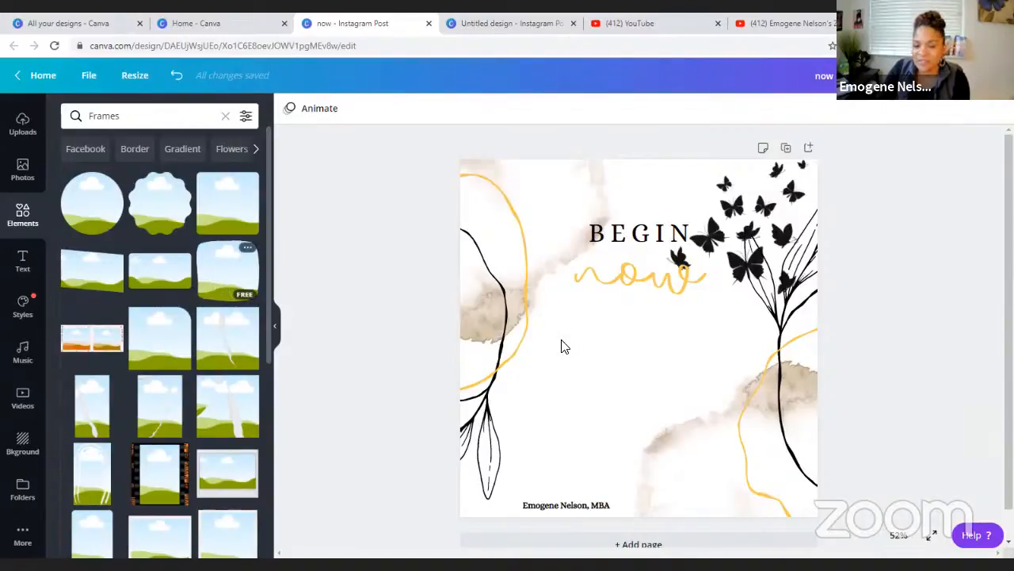
{"action": "left_click", "coordinate": [159, 324]}
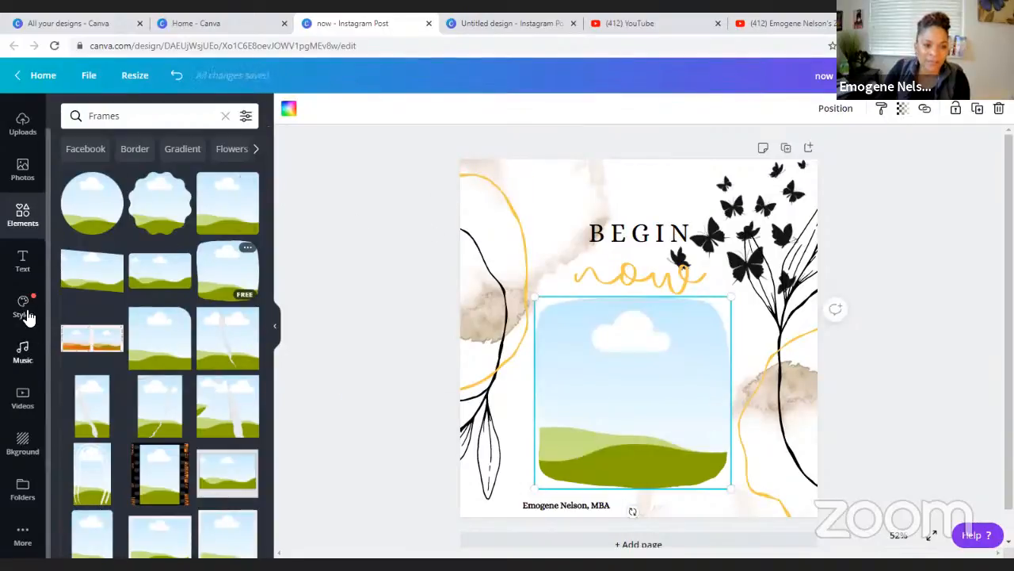
Fill the rounded square frame below "now" with the recently used 11-second clock video.
{"action": "left_click", "coordinate": [22, 400]}
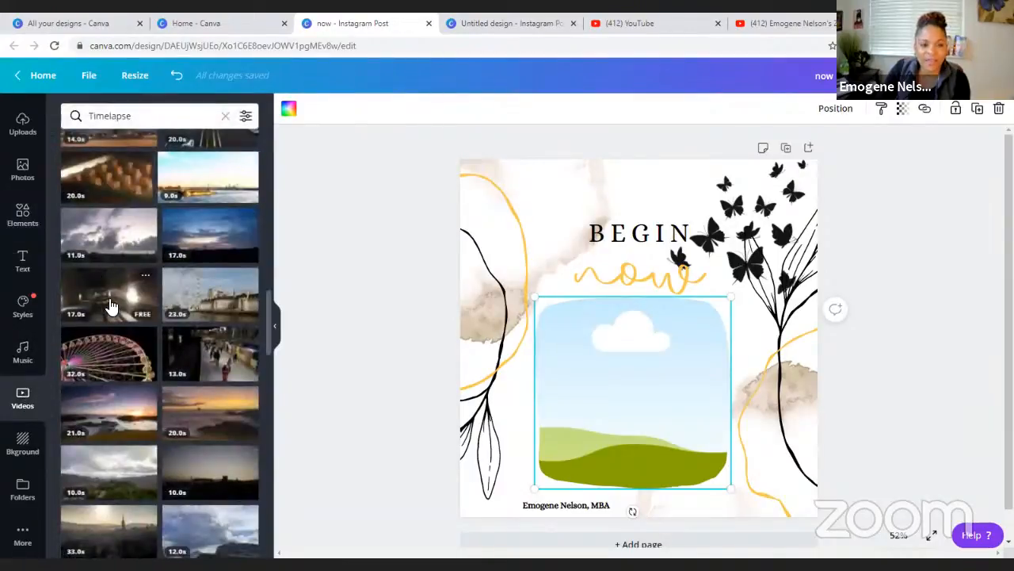
{"action": "scroll", "coordinate": [111, 285], "scroll_direction": "up", "scroll_amount": 10}
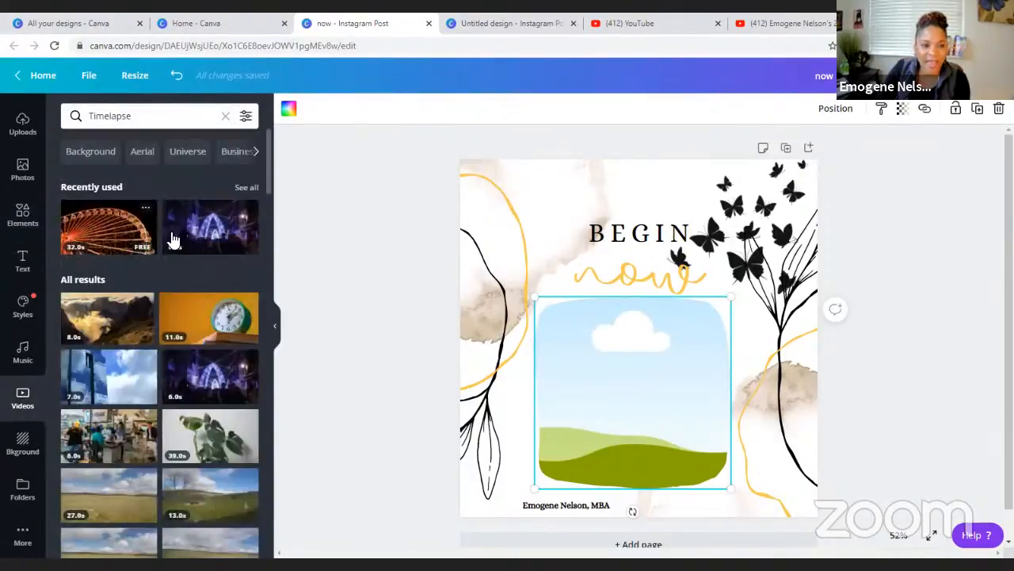
{"action": "left_click", "coordinate": [247, 188]}
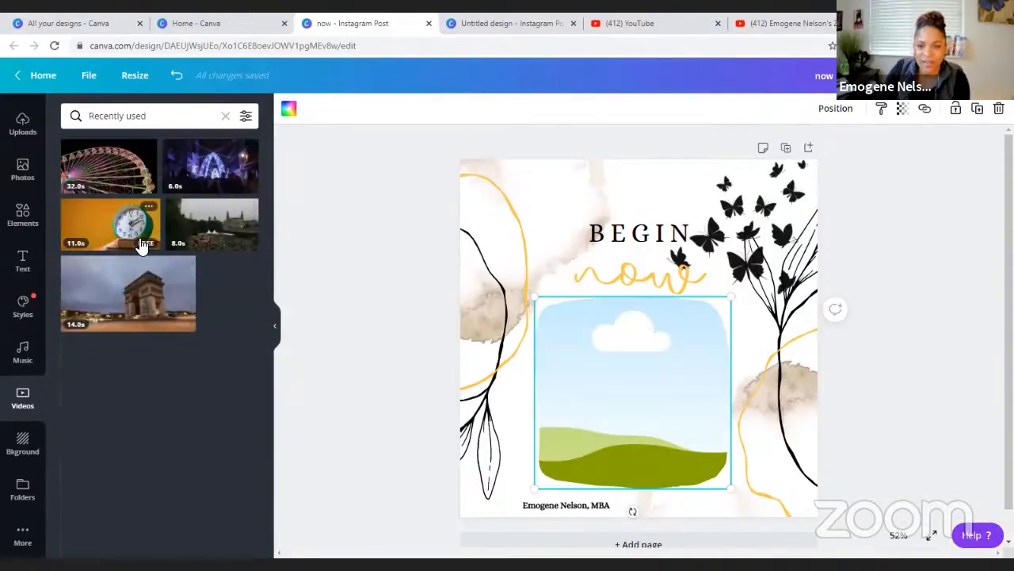
{"action": "left_click_drag", "start_coordinate": [140, 237], "coordinate": [564, 377]}
Reposition the clock video inside its frame so that the whole clock face sits within the rounded shape.
{"action": "left_click", "coordinate": [631, 416]}
{"action": "double_click", "coordinate": [629, 416]}
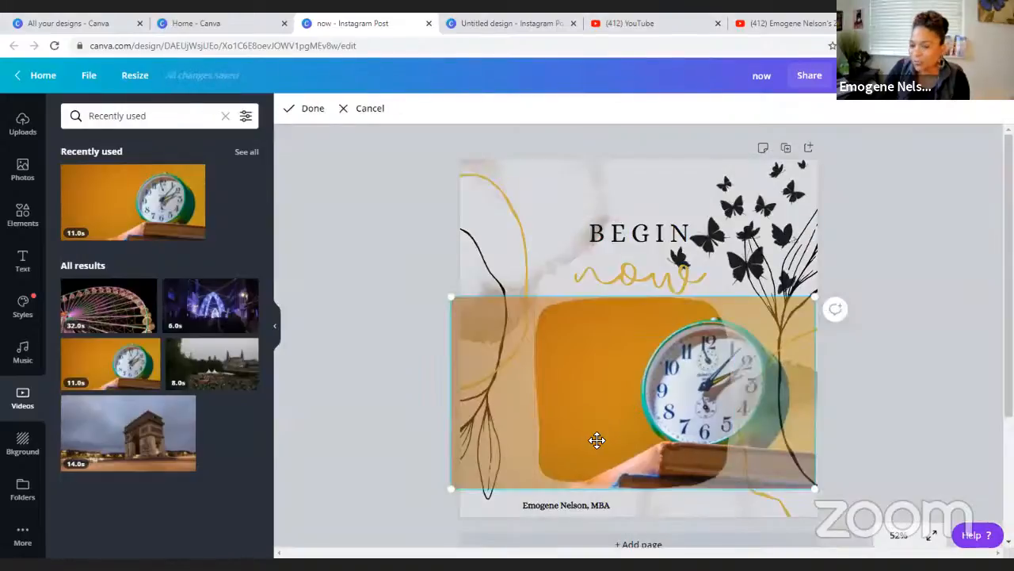
{"action": "left_click_drag", "start_coordinate": [635, 382], "coordinate": [563, 371]}
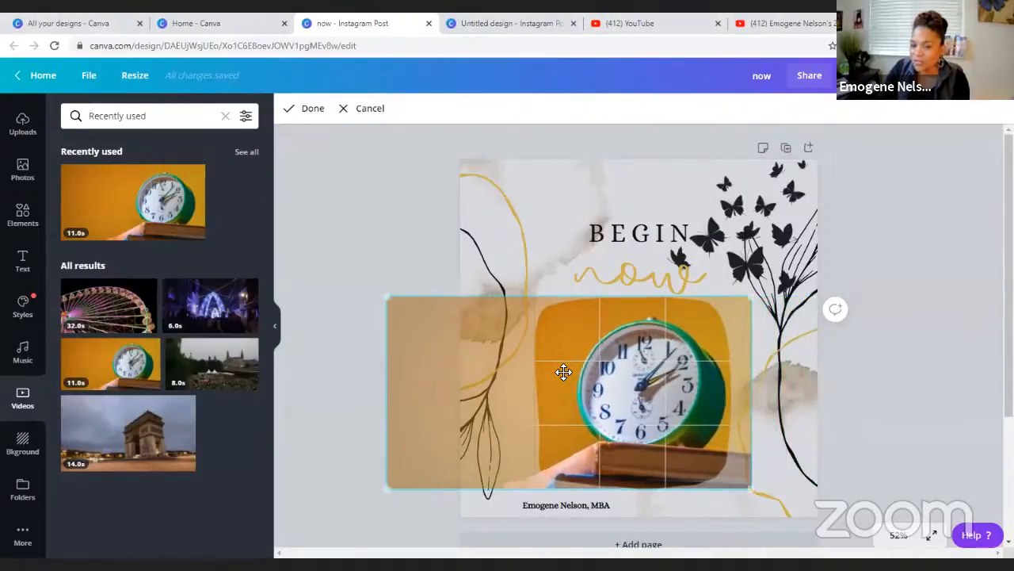
{"action": "left_click", "coordinate": [867, 361]}
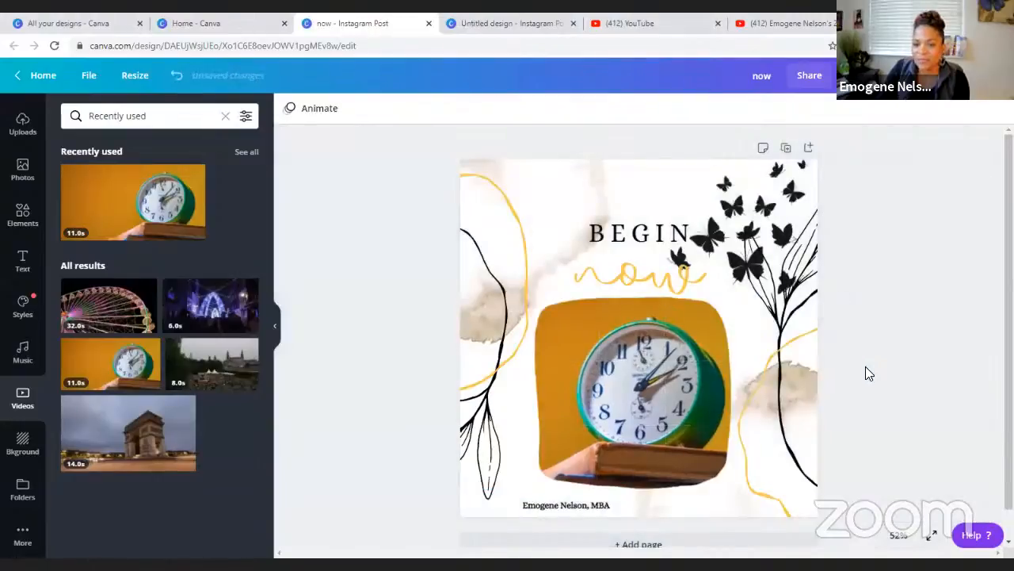
Shrink the framed clock video to about three quarters of its size and center it horizontally beneath "now".
{"action": "left_click", "coordinate": [617, 442]}
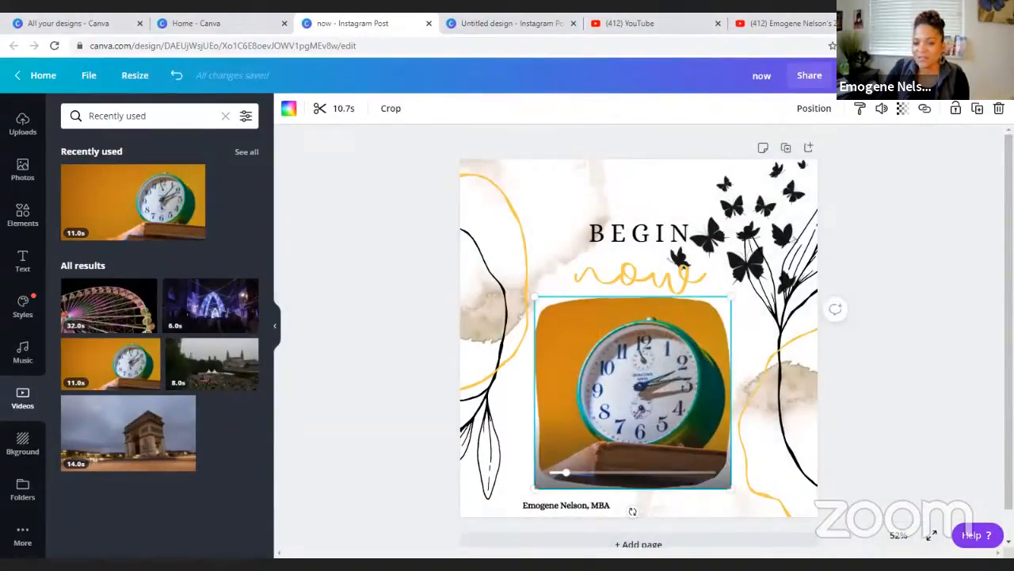
{"action": "left_click", "coordinate": [943, 421]}
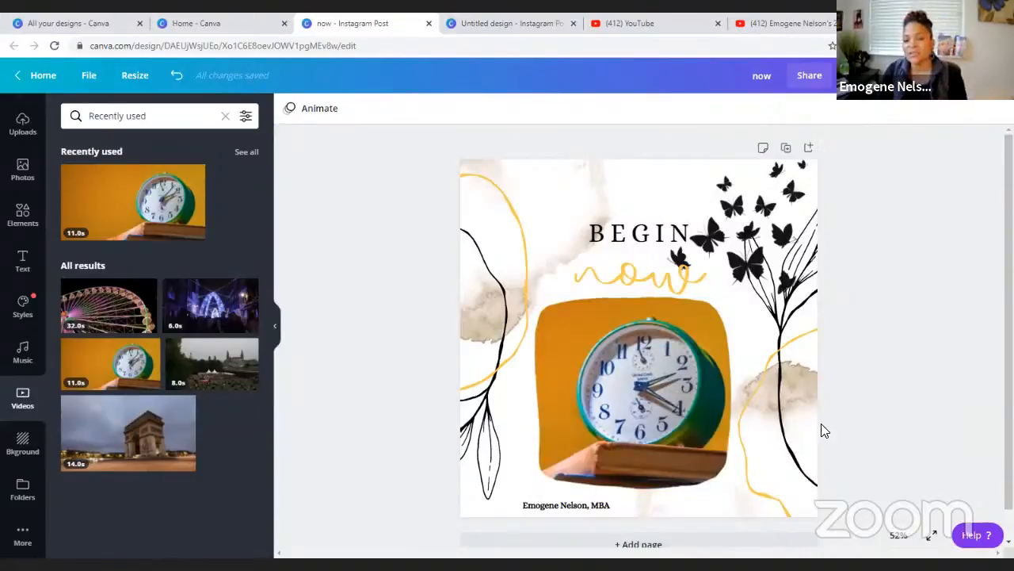
{"action": "left_click", "coordinate": [678, 430]}
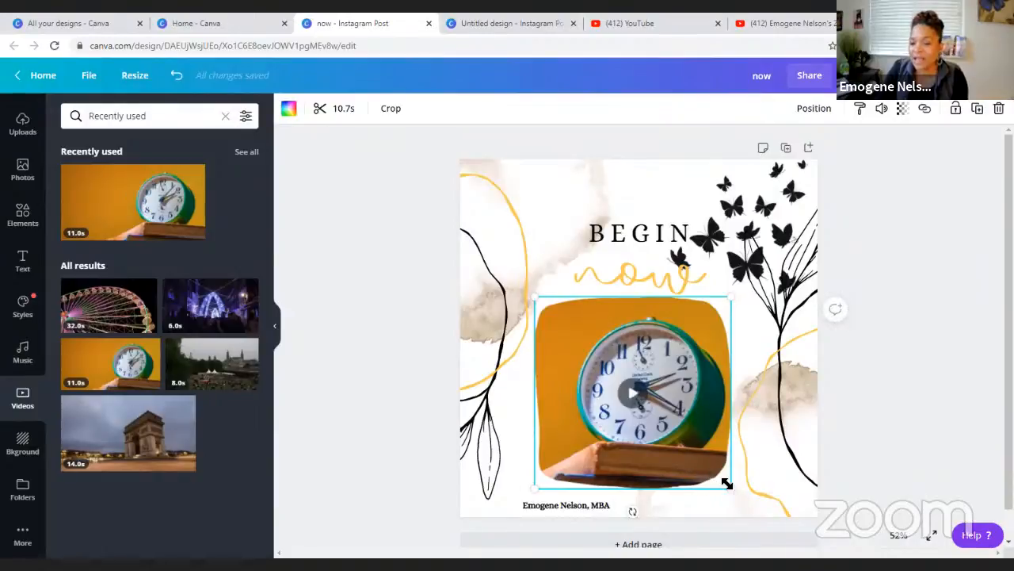
{"action": "left_click_drag", "start_coordinate": [729, 491], "coordinate": [672, 437]}
{"action": "left_click_drag", "start_coordinate": [646, 390], "coordinate": [674, 394]}
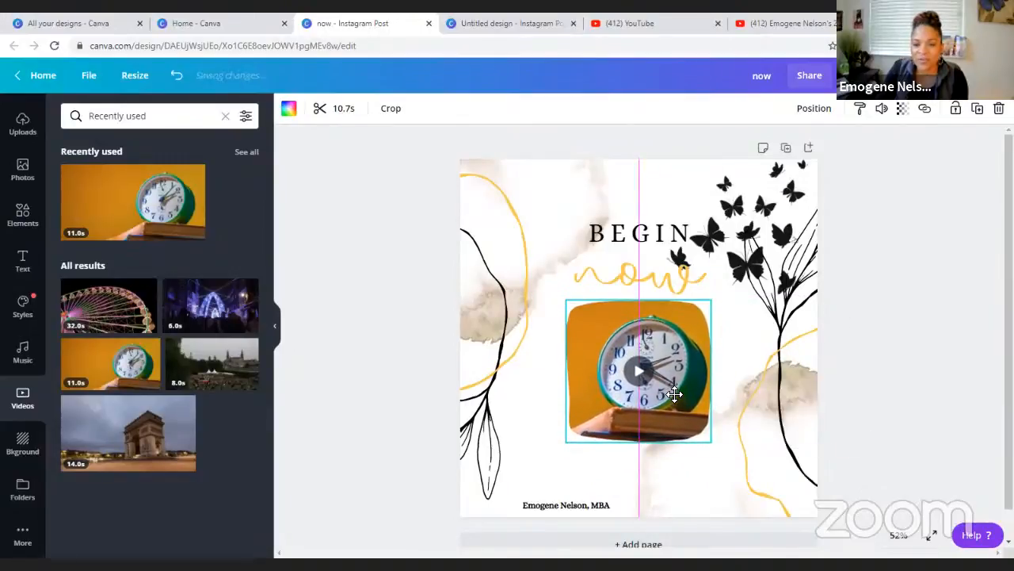
Add the "A GIFT just for you" font combination to the page.
{"action": "left_click", "coordinate": [621, 477]}
{"action": "left_click", "coordinate": [23, 259]}
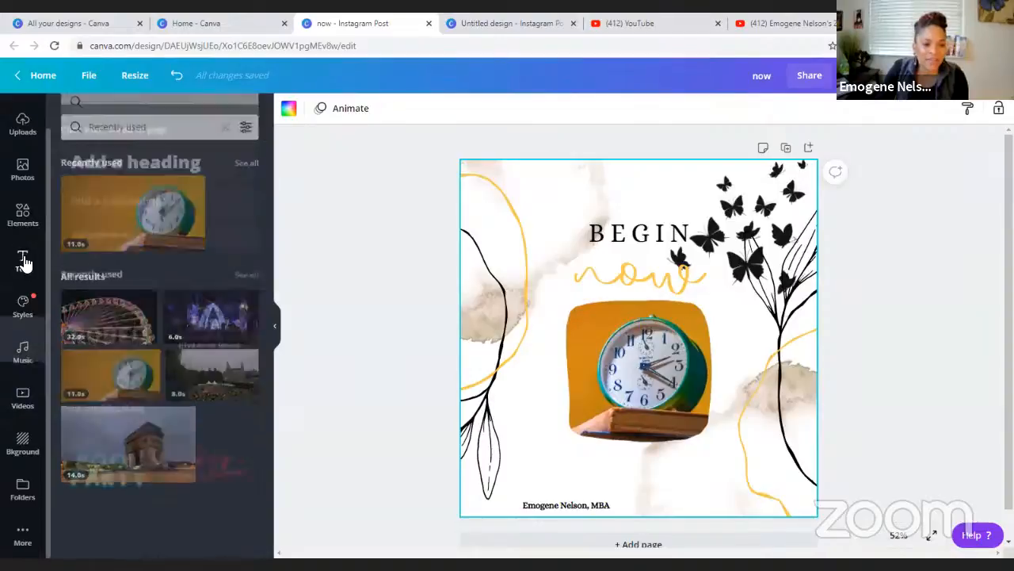
{"action": "scroll", "coordinate": [157, 371], "scroll_direction": "down", "scroll_amount": 3}
{"action": "scroll", "coordinate": [157, 374], "scroll_direction": "down", "scroll_amount": 5}
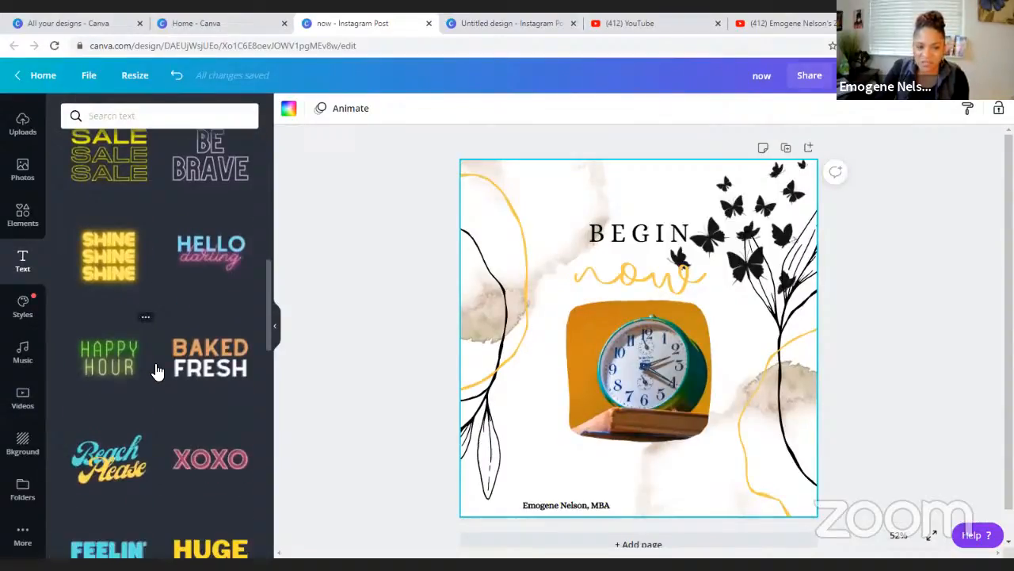
{"action": "scroll", "coordinate": [157, 371], "scroll_direction": "down", "scroll_amount": 4}
{"action": "scroll", "coordinate": [156, 362], "scroll_direction": "down", "scroll_amount": 3}
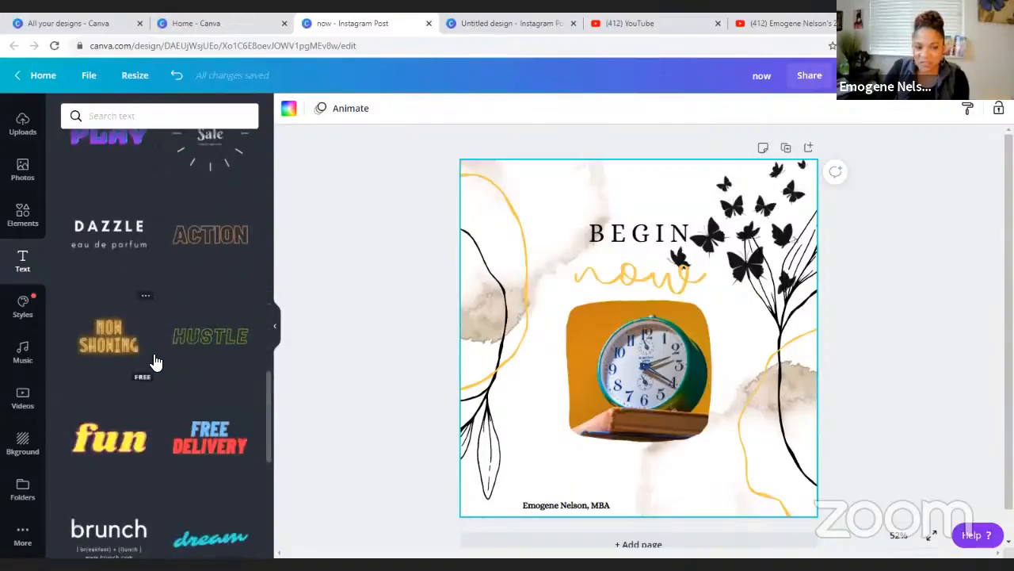
{"action": "scroll", "coordinate": [156, 362], "scroll_direction": "down", "scroll_amount": 1}
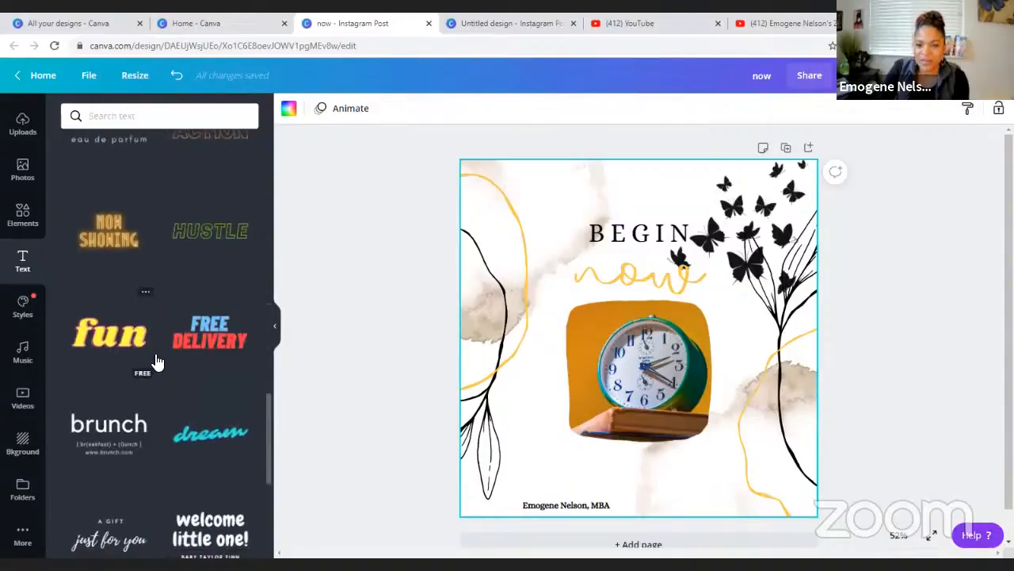
{"action": "scroll", "coordinate": [156, 358], "scroll_direction": "down", "scroll_amount": 1}
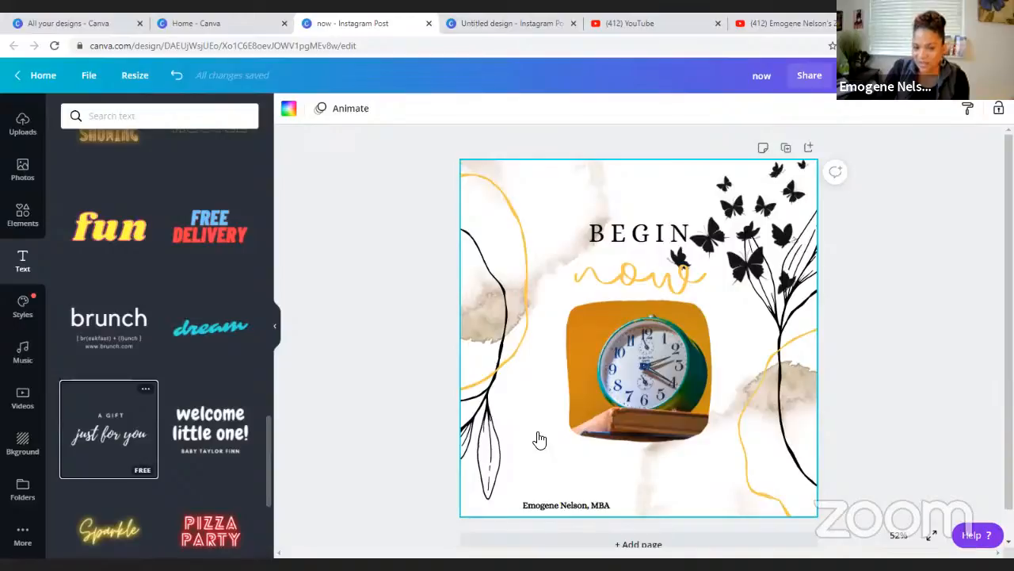
{"action": "left_click", "coordinate": [146, 444]}
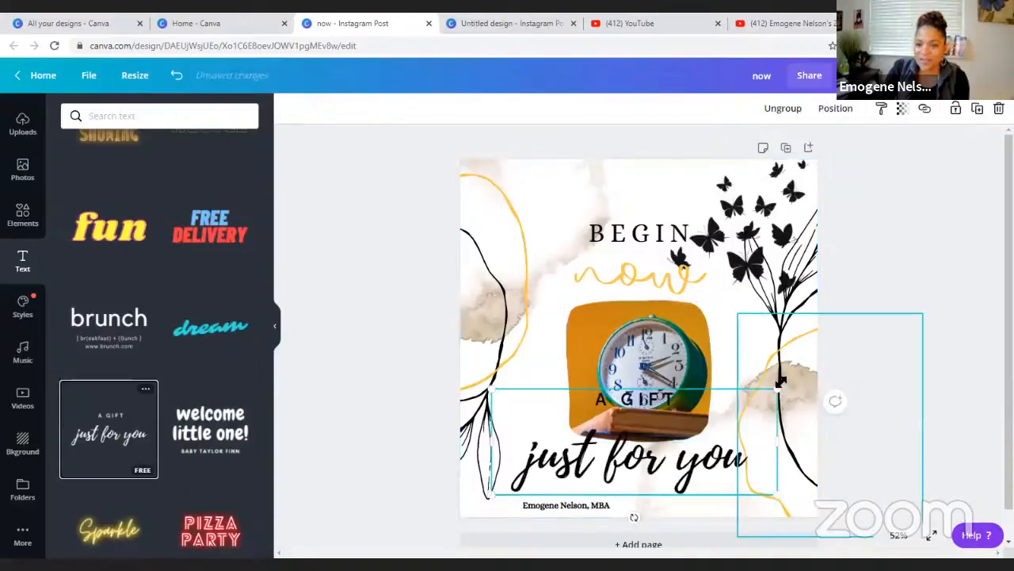
Scale down the "A GIFT just for you" text group and center it between the clock frame and the name line.
{"action": "left_click_drag", "start_coordinate": [779, 391], "coordinate": [712, 413]}
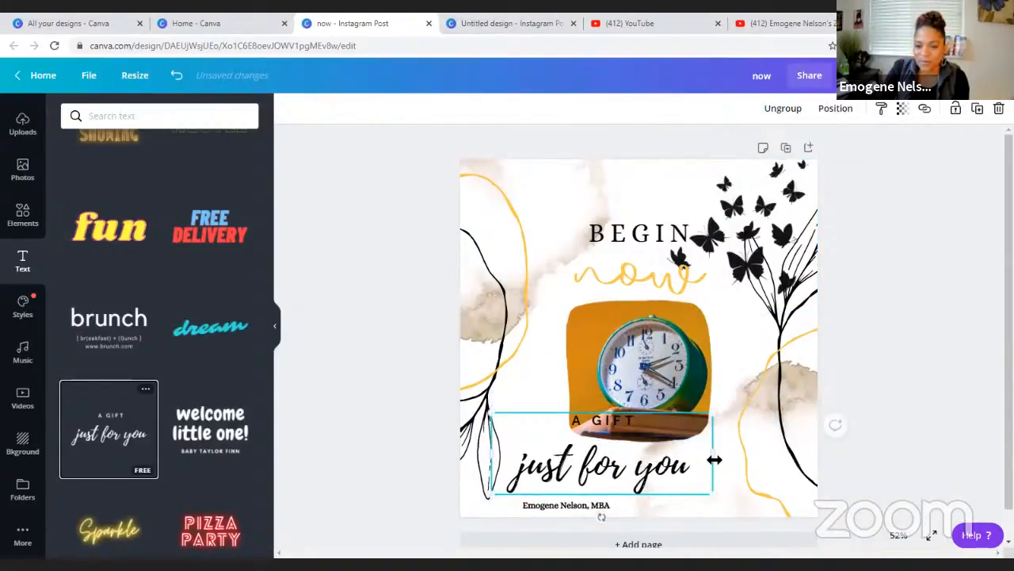
{"action": "left_click_drag", "start_coordinate": [716, 452], "coordinate": [781, 452]}
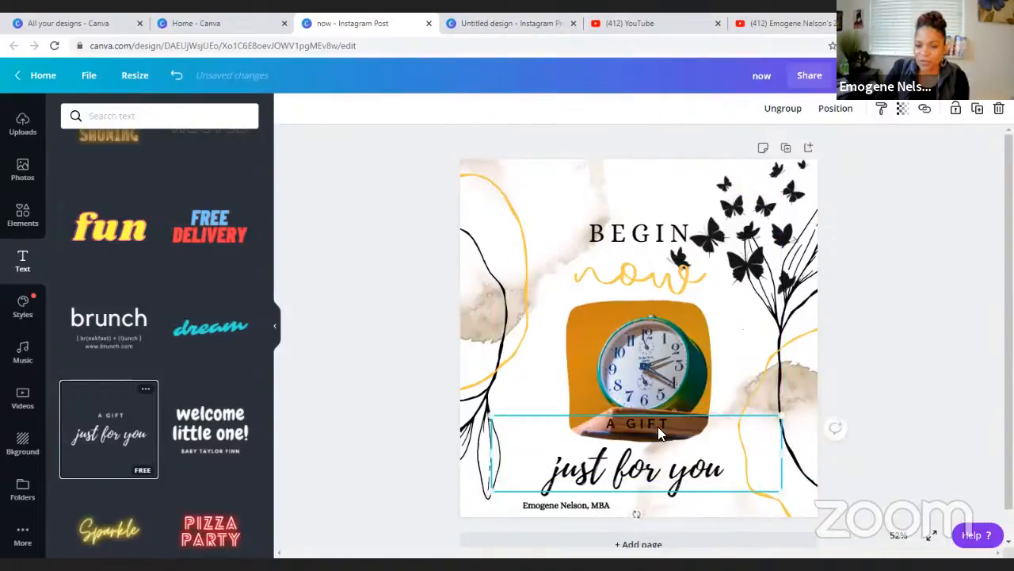
{"action": "left_click_drag", "start_coordinate": [498, 427], "coordinate": [546, 432]}
{"action": "left_click_drag", "start_coordinate": [783, 431], "coordinate": [729, 444]}
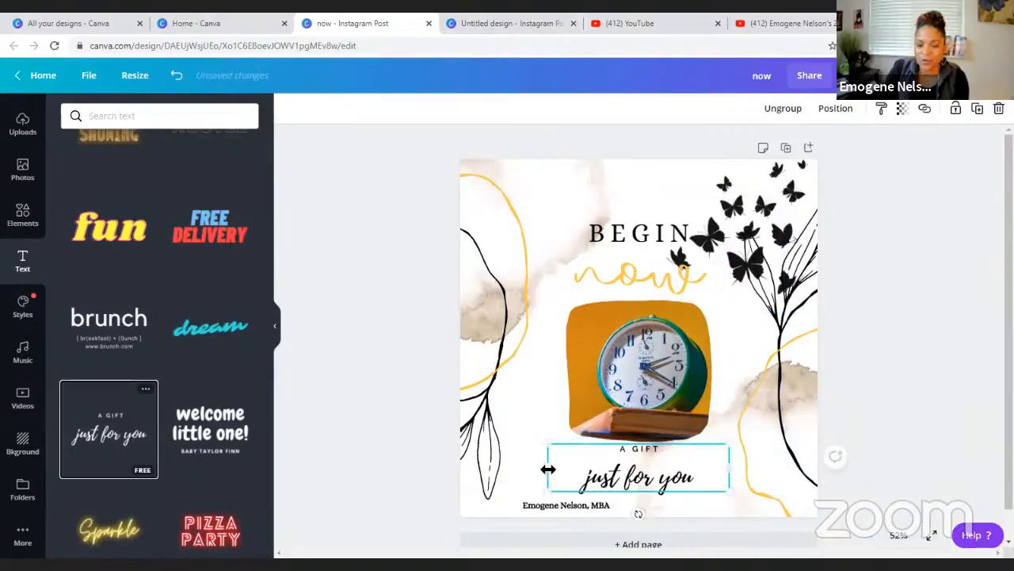
{"action": "mouse_move", "coordinate": [550, 470]}
{"action": "left_mouse_down"}
{"action": "mouse_move", "coordinate": [525, 469]}
{"action": "mouse_move", "coordinate": [540, 468]}
{"action": "left_mouse_up"}
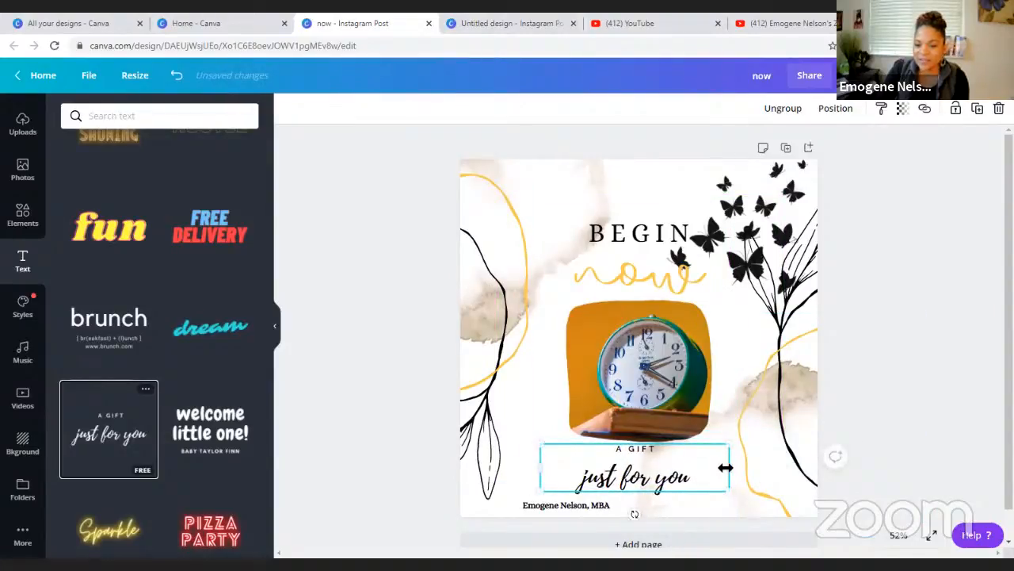
{"action": "left_click_drag", "start_coordinate": [744, 468], "coordinate": [752, 467]}
Replace the "A GIFT" line of the text group with "IGNITE YOUR PURPOSE".
{"action": "left_click", "coordinate": [679, 470]}
{"action": "left_click", "coordinate": [658, 449]}
{"action": "double_click", "coordinate": [660, 448]}
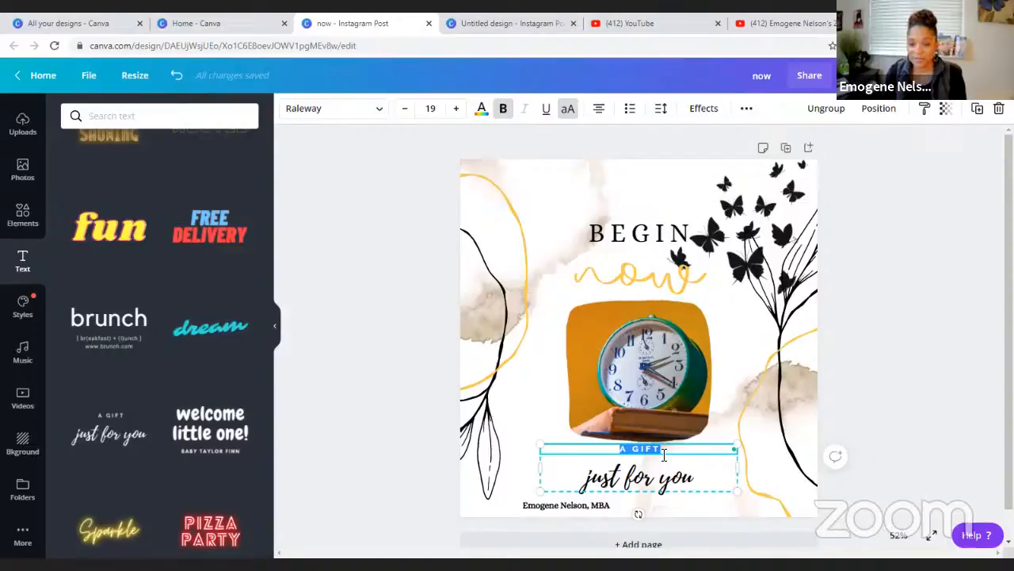
{"action": "type", "text": "IGNITE YOUR PURP"}
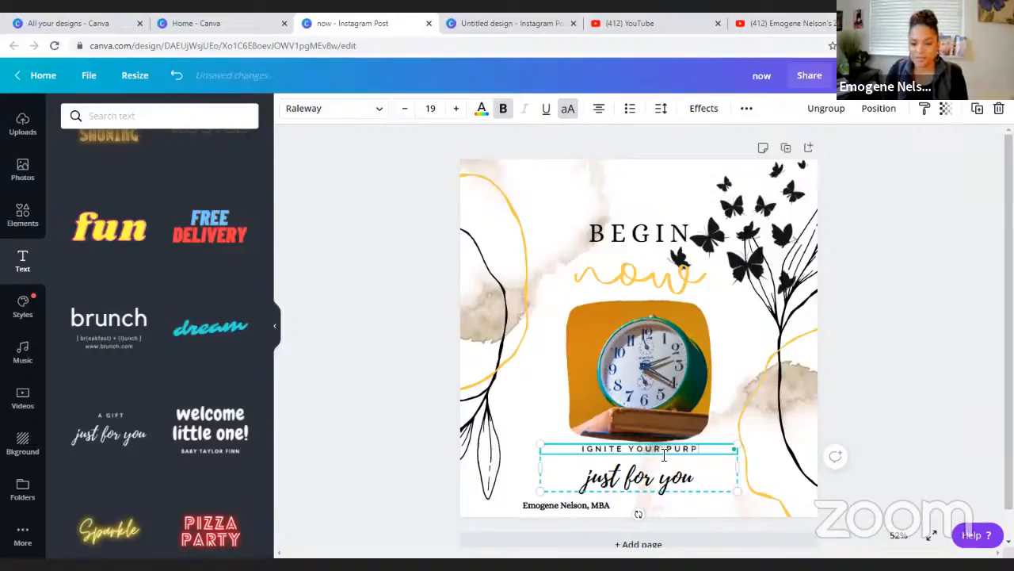
{"action": "type", "text": "OSE"}
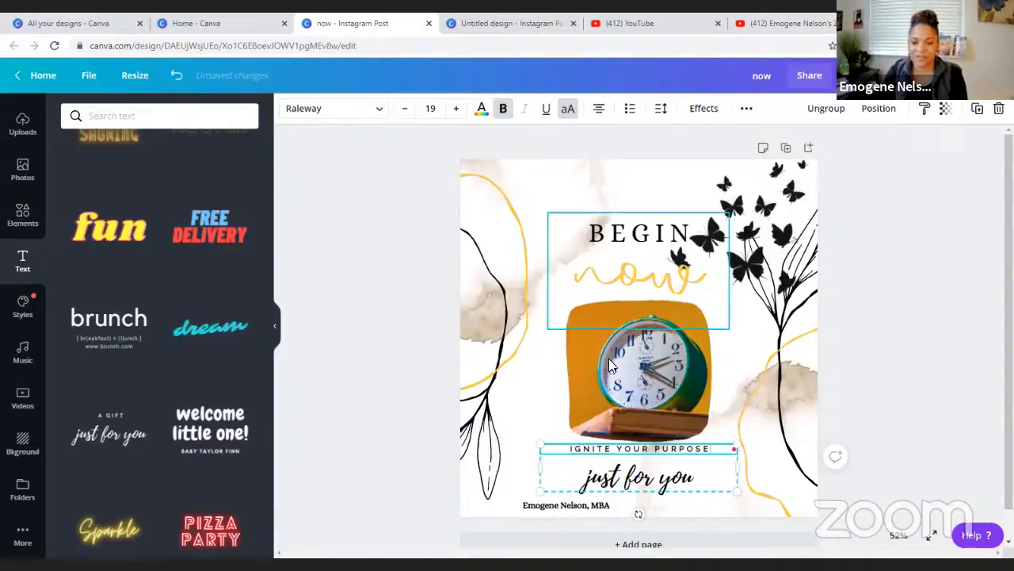
Replace the script line "just for you" with "Control Your Day".
{"action": "left_click", "coordinate": [682, 478]}
{"action": "left_click_drag", "start_coordinate": [688, 478], "coordinate": [694, 476]}
{"action": "double_click", "coordinate": [694, 476]}
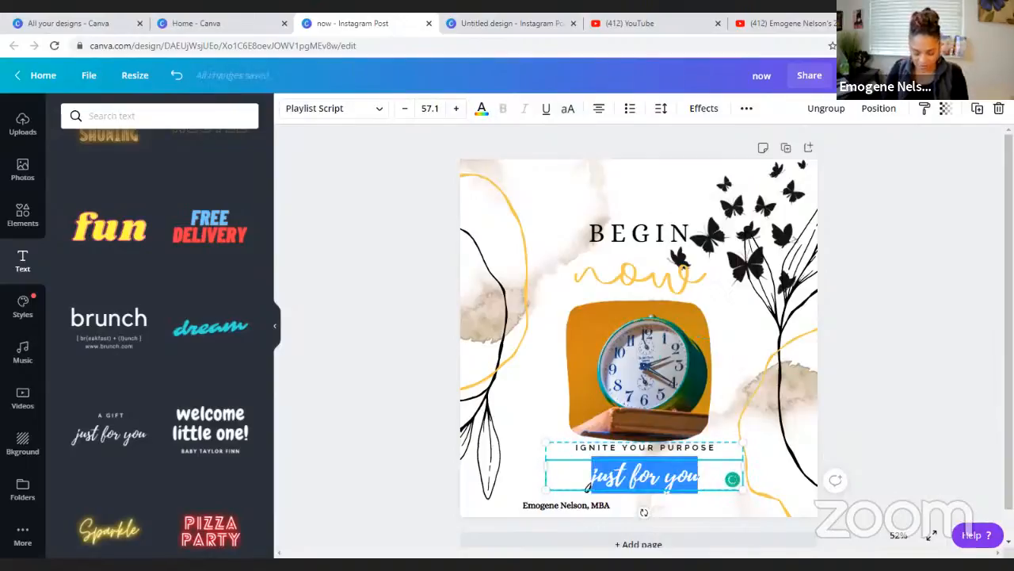
{"action": "type", "text": "Control"}
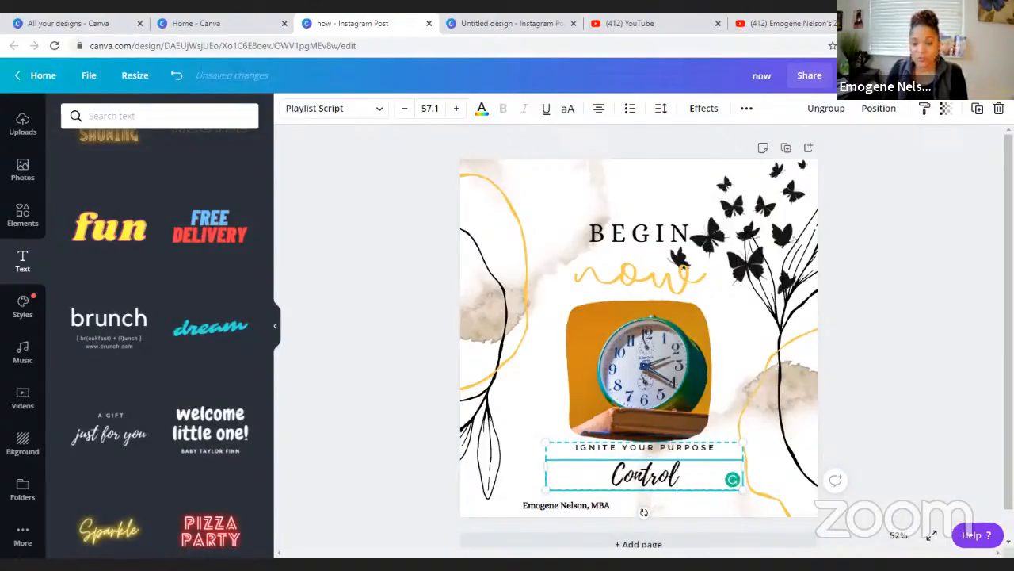
{"action": "type", "text": " Your Day"}
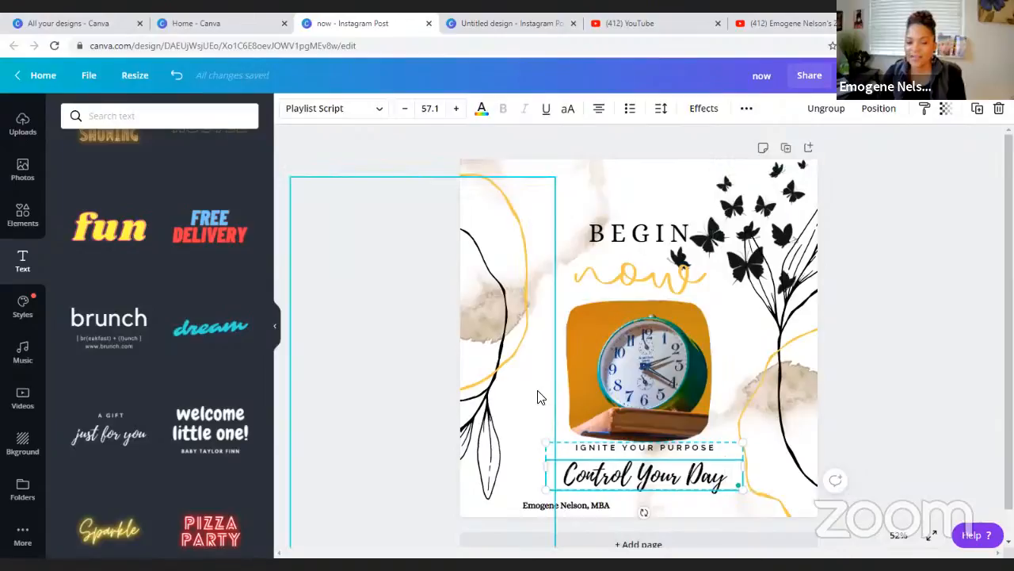
Move the "IGNITE YOUR PURPOSE Control Your Day" text group slightly down from the clock and collapse the text library.
{"action": "left_click_drag", "start_coordinate": [644, 477], "coordinate": [645, 476]}
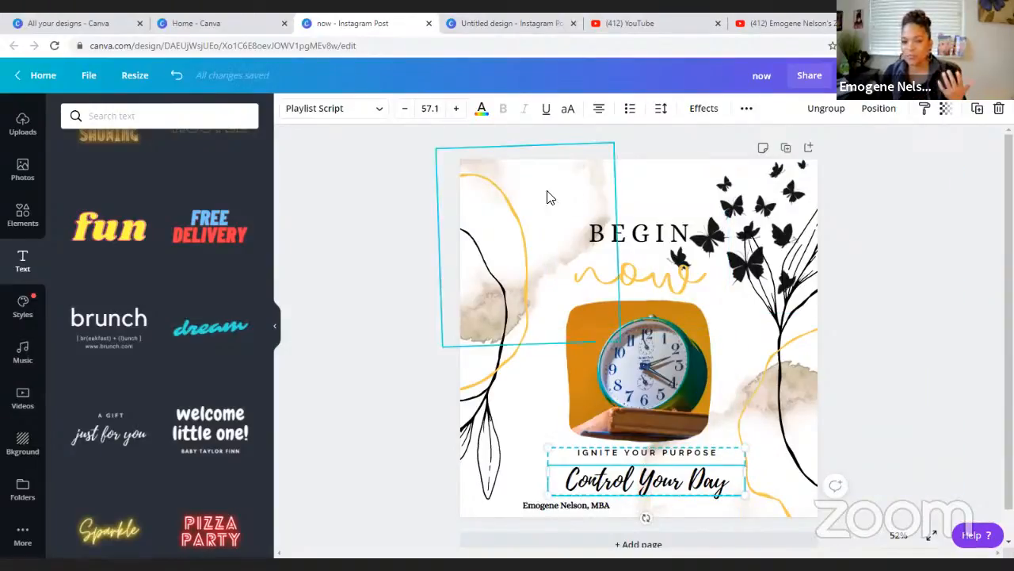
{"action": "left_click", "coordinate": [643, 191]}
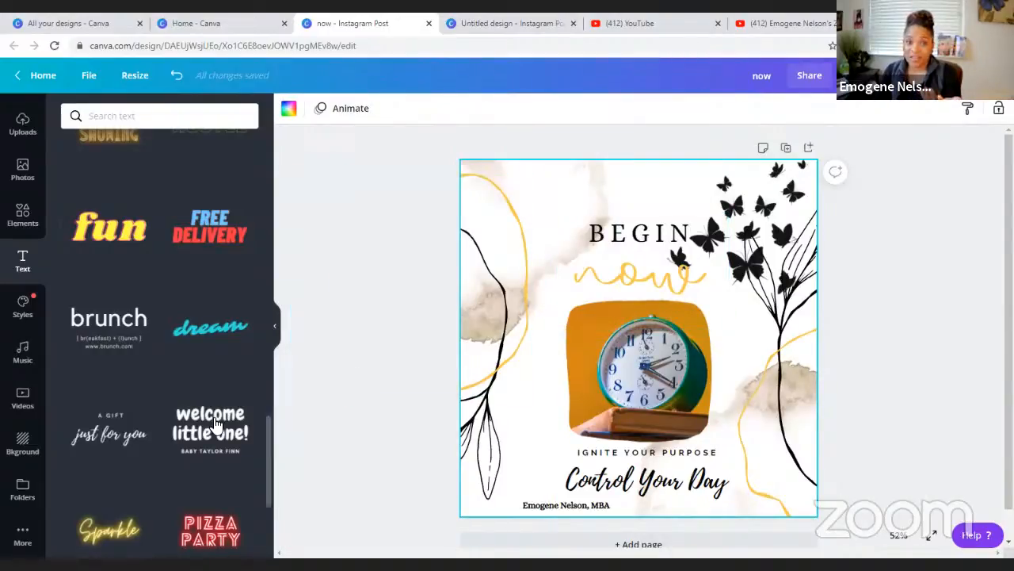
{"action": "left_click", "coordinate": [275, 333]}
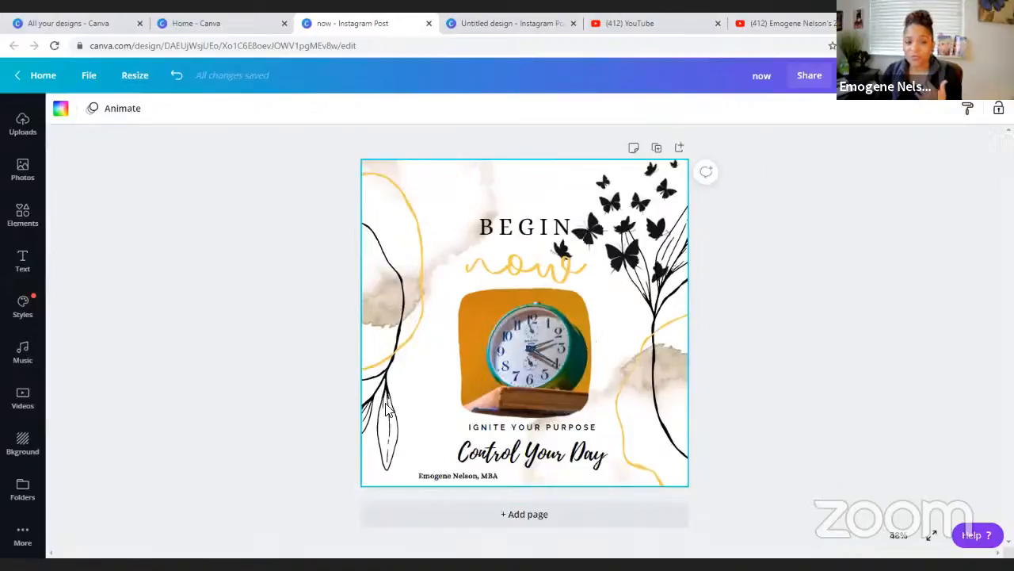